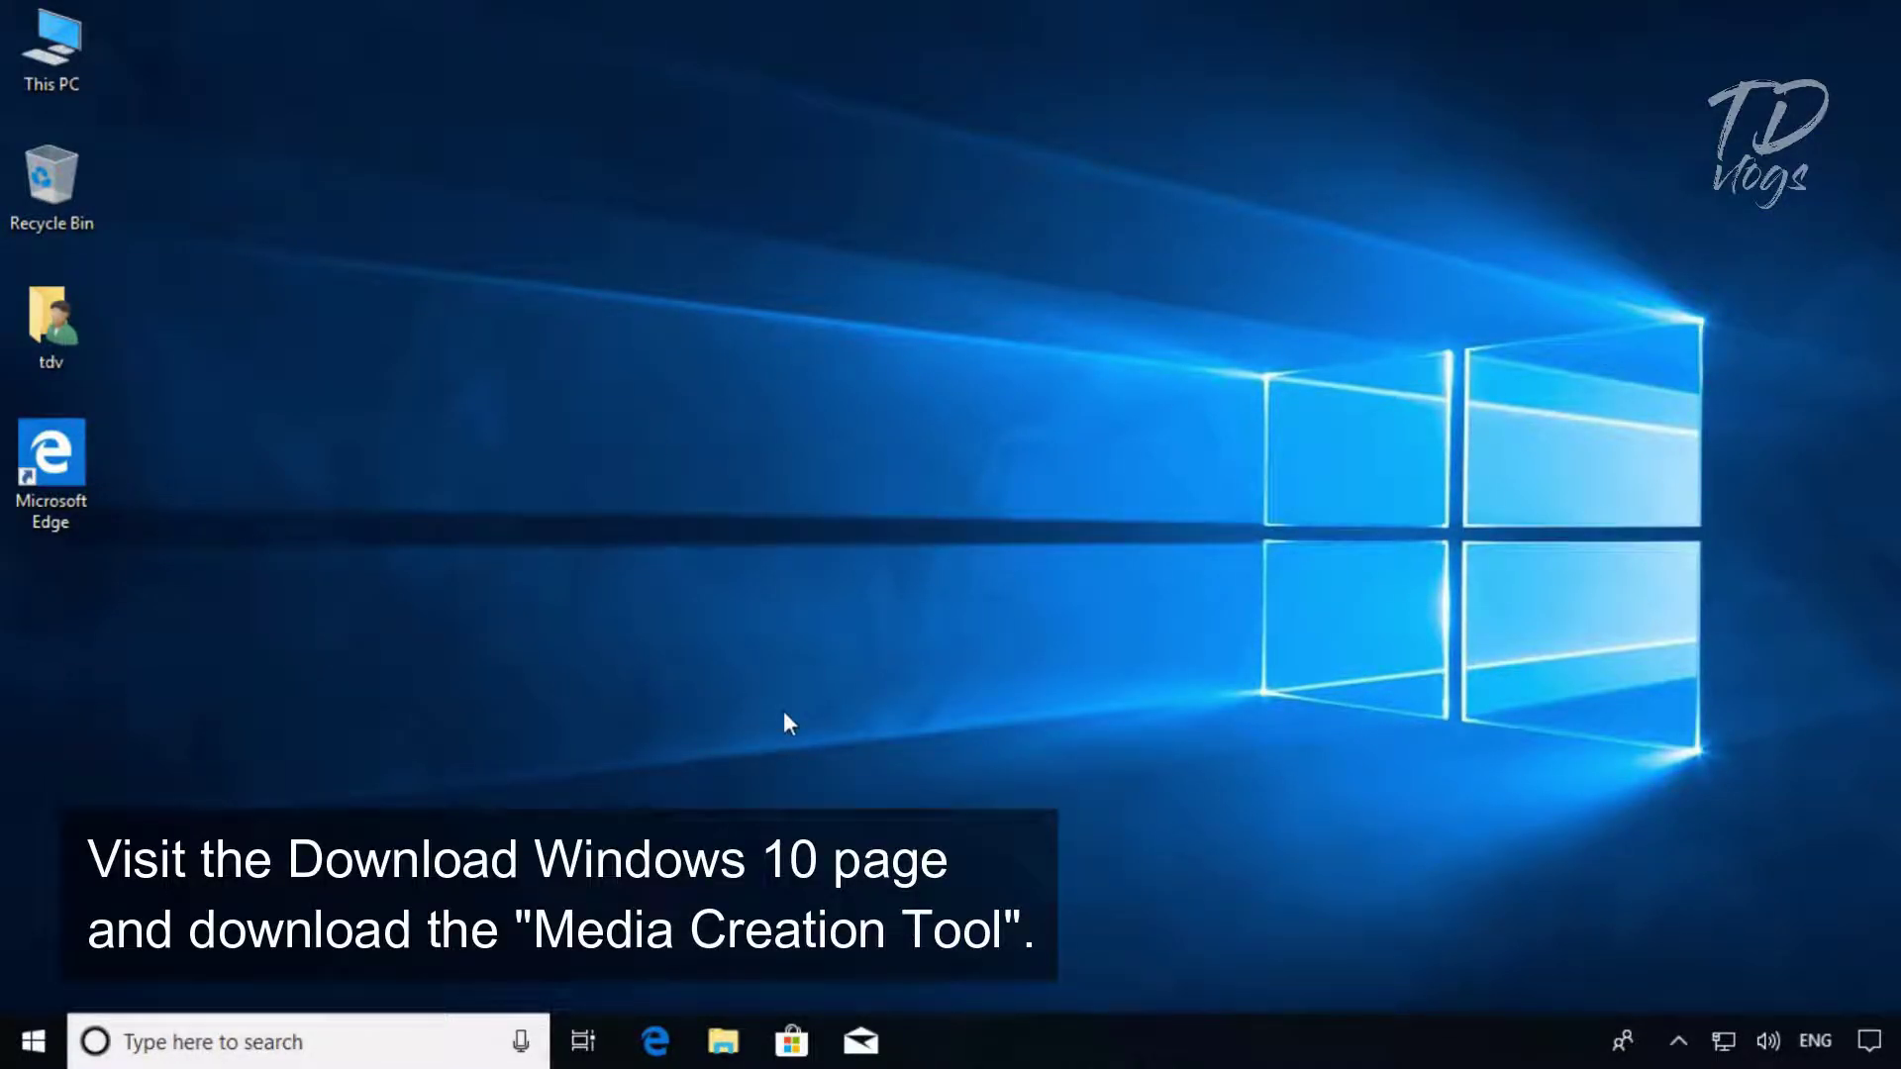
Search Google in Microsoft Edge for "windows 10 download" and open Microsoft's Download Windows 10 page
left_click(654, 1037)
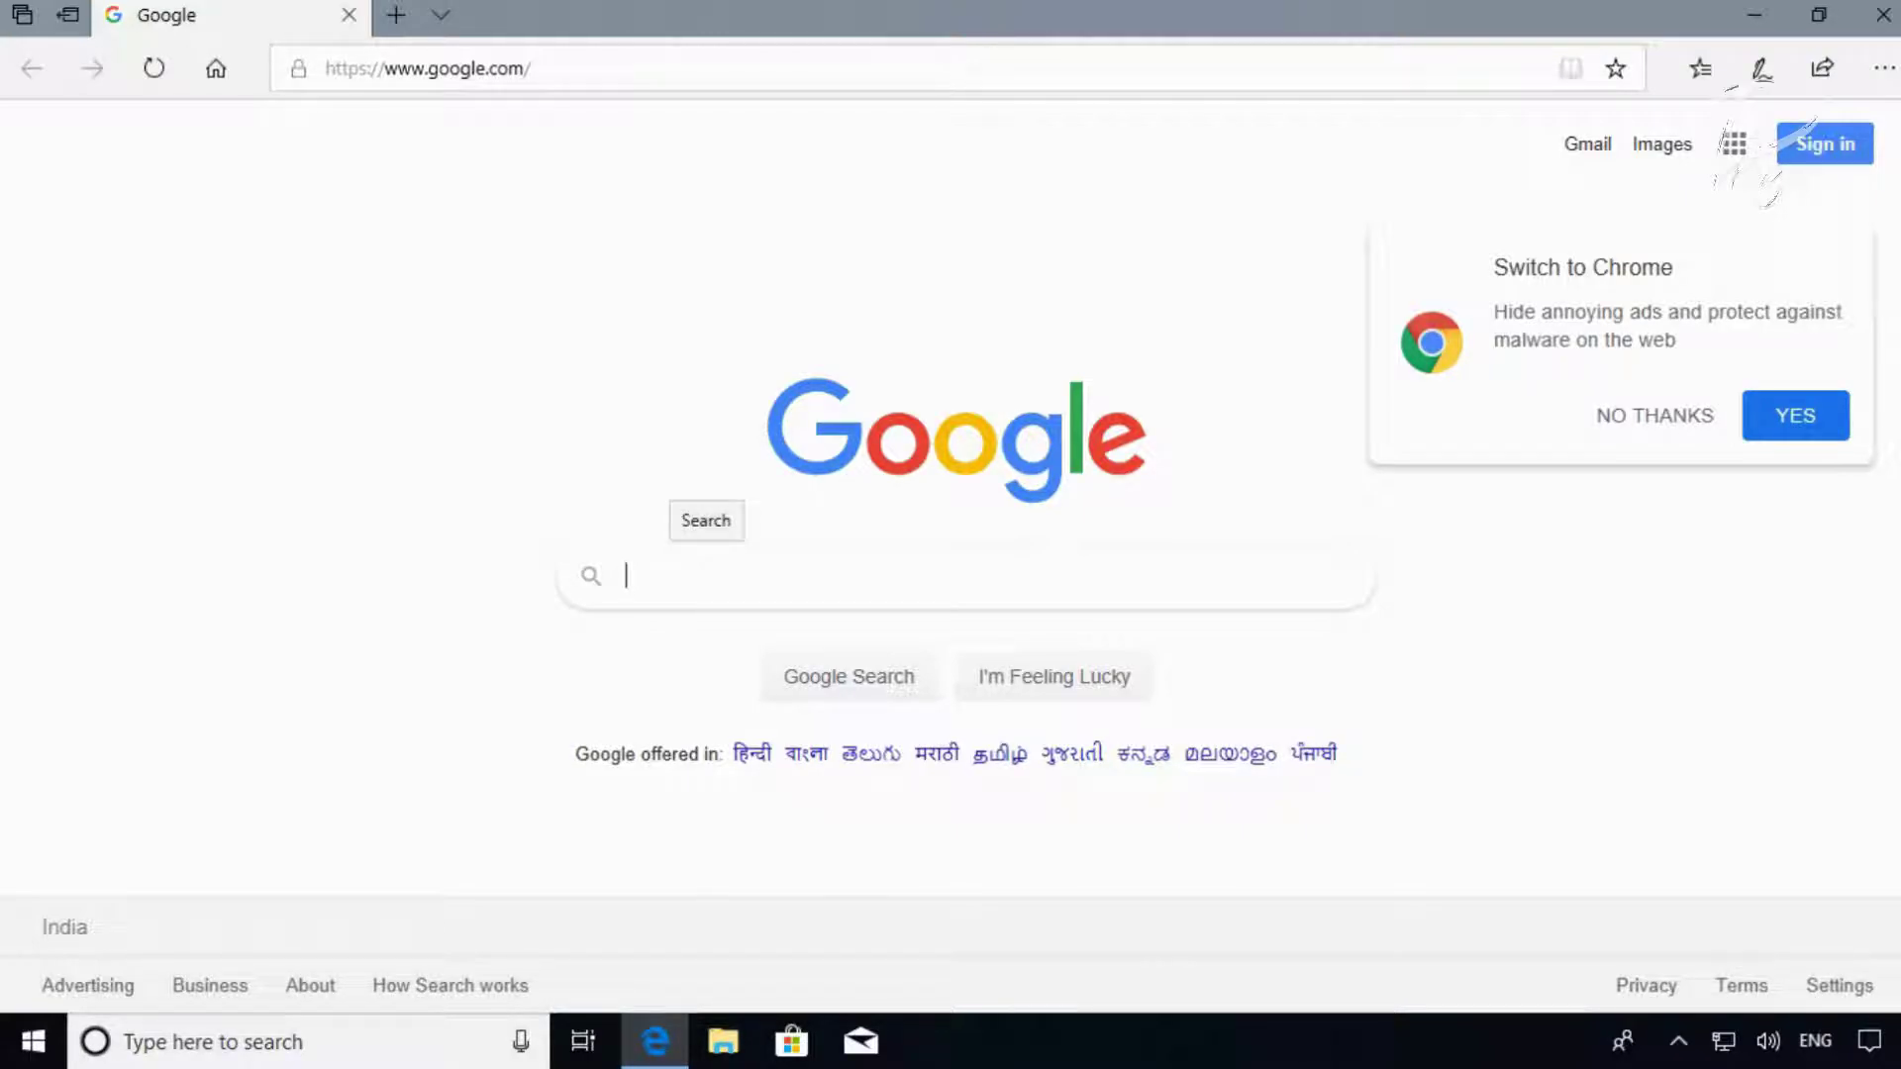
type("windows 10 dow")
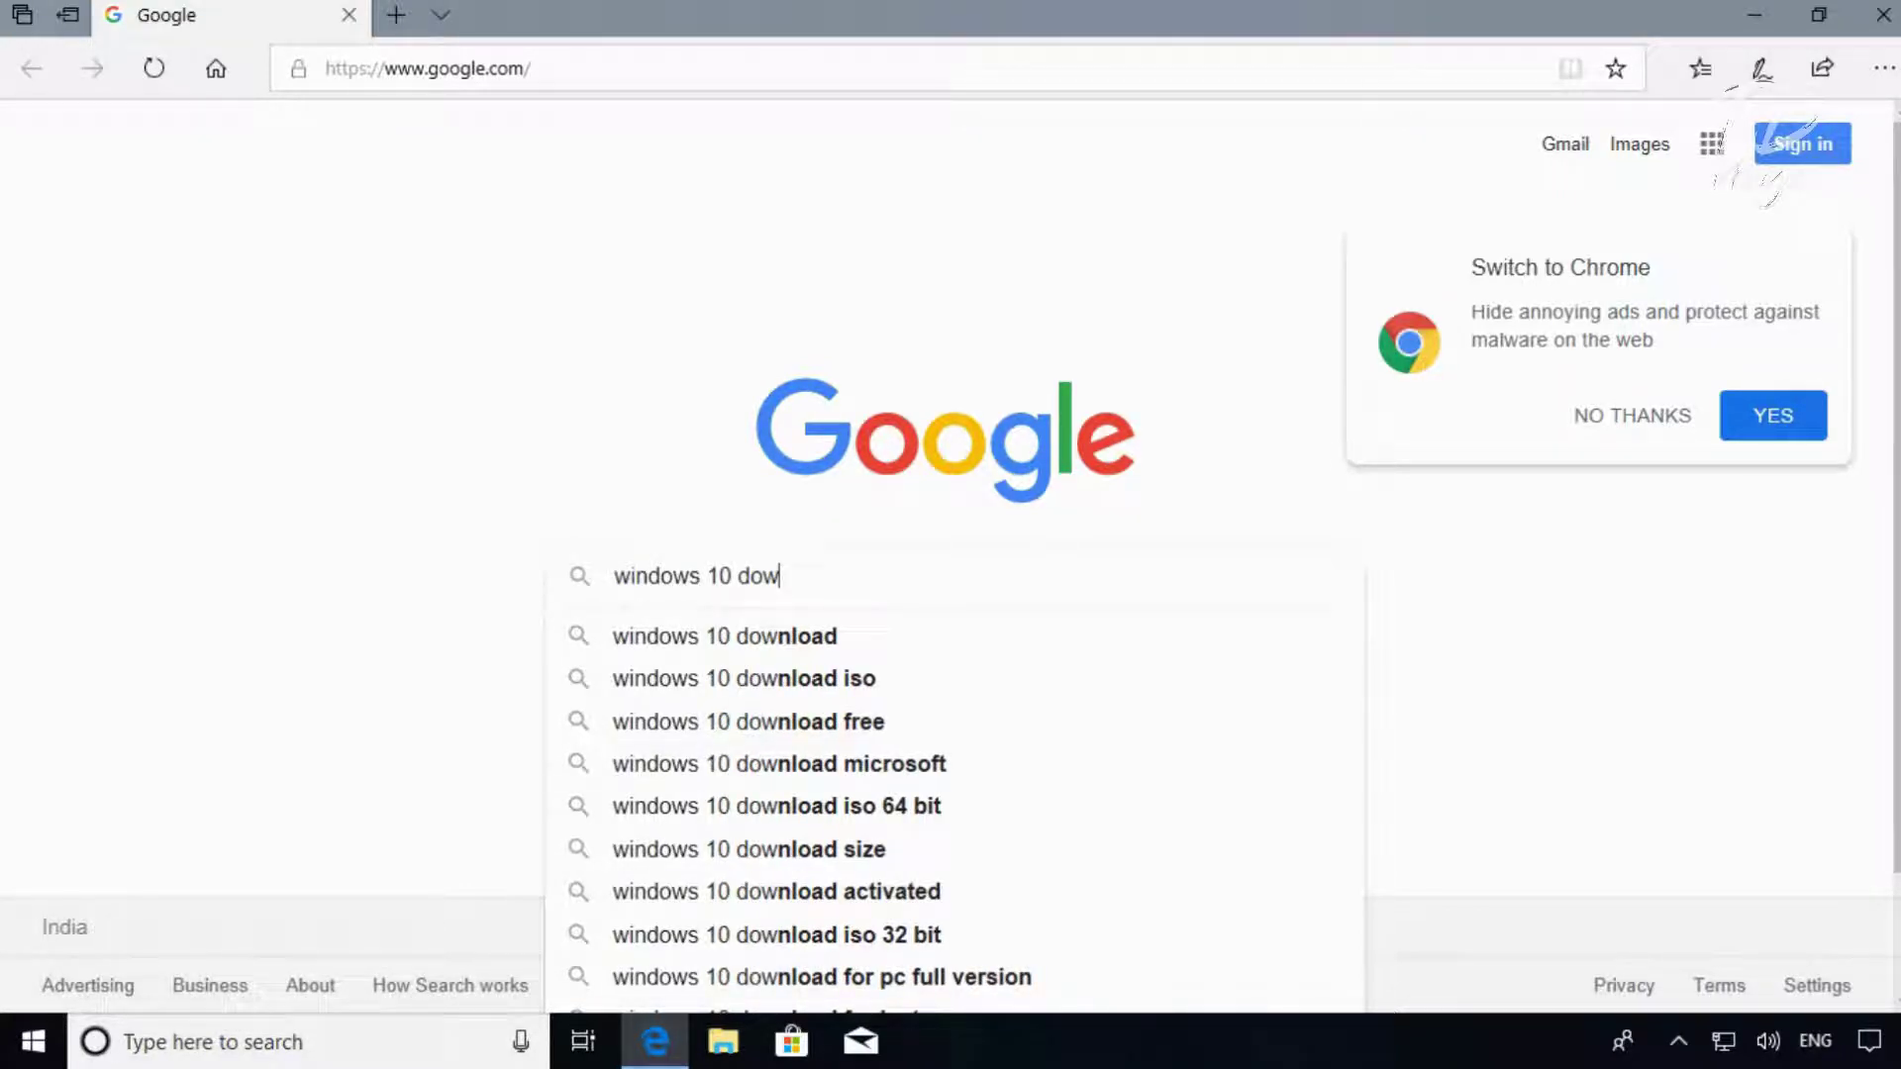
left_click(711, 645)
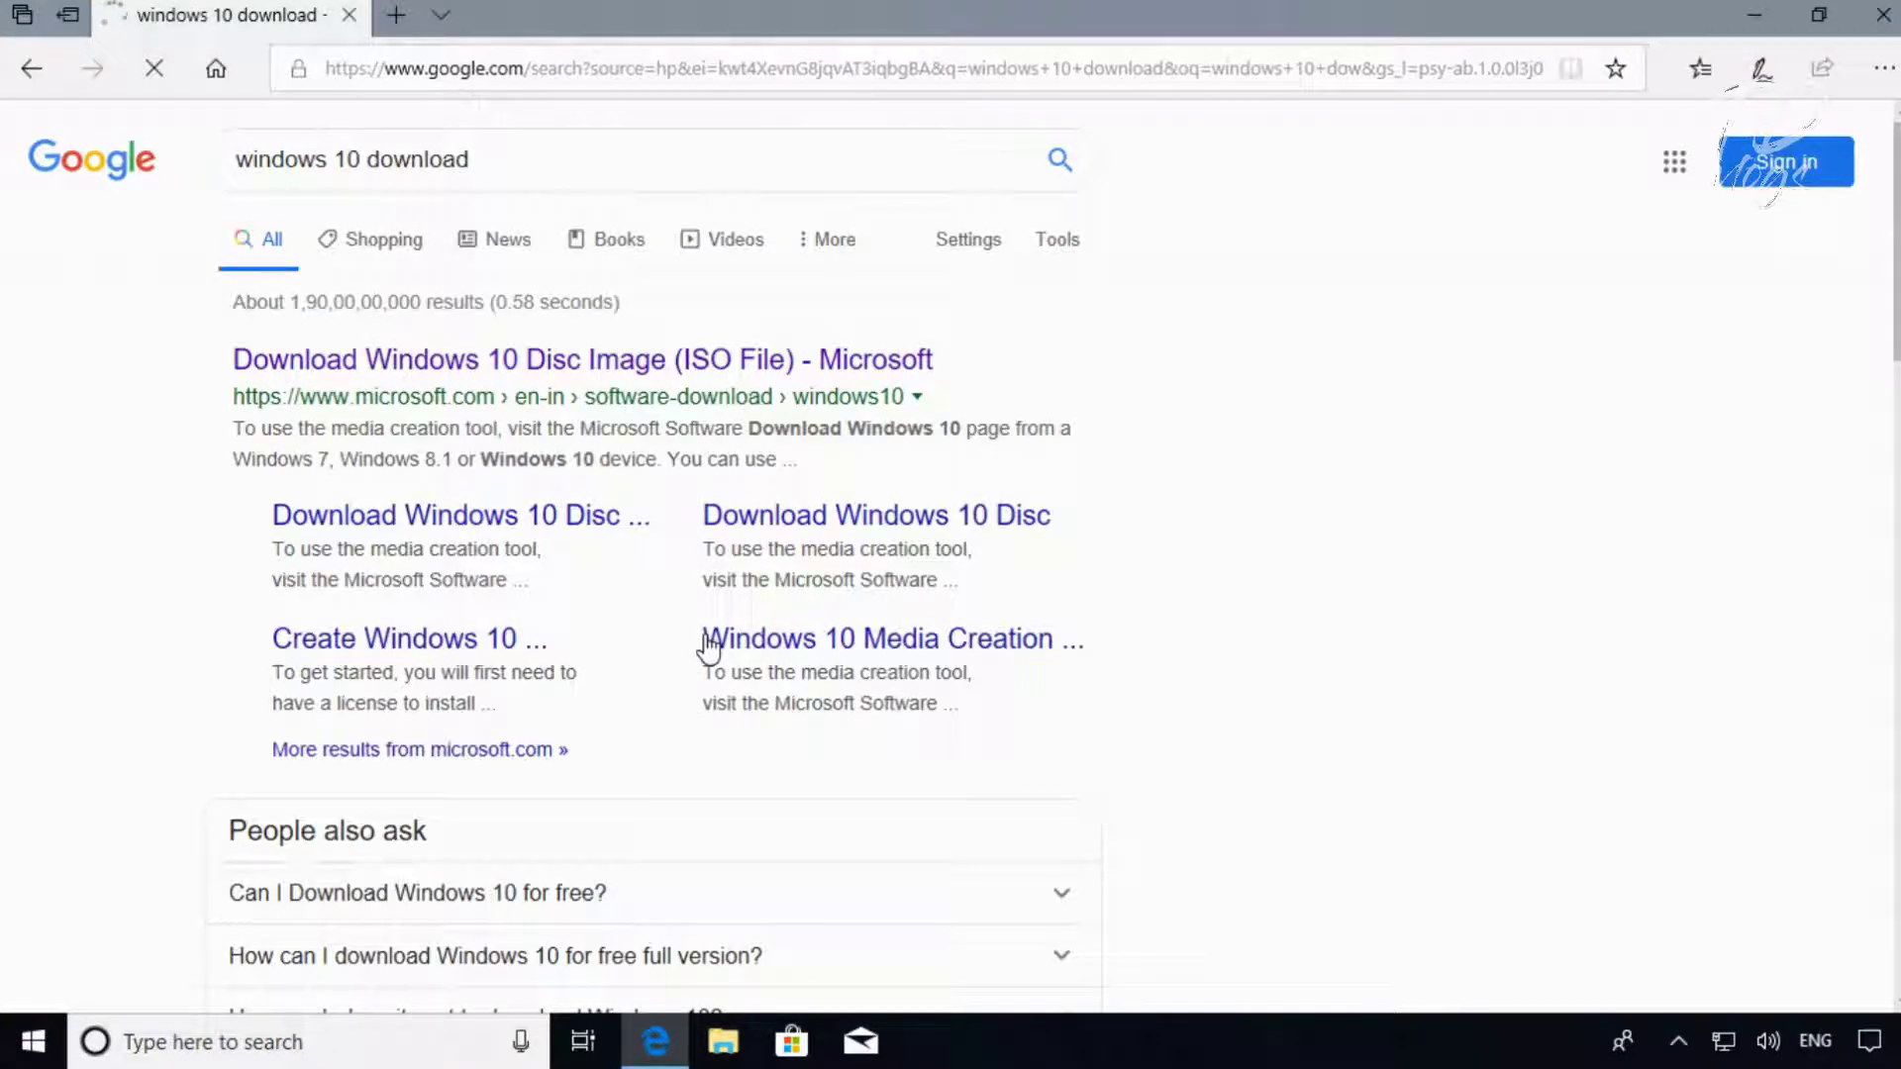
left_click(475, 364)
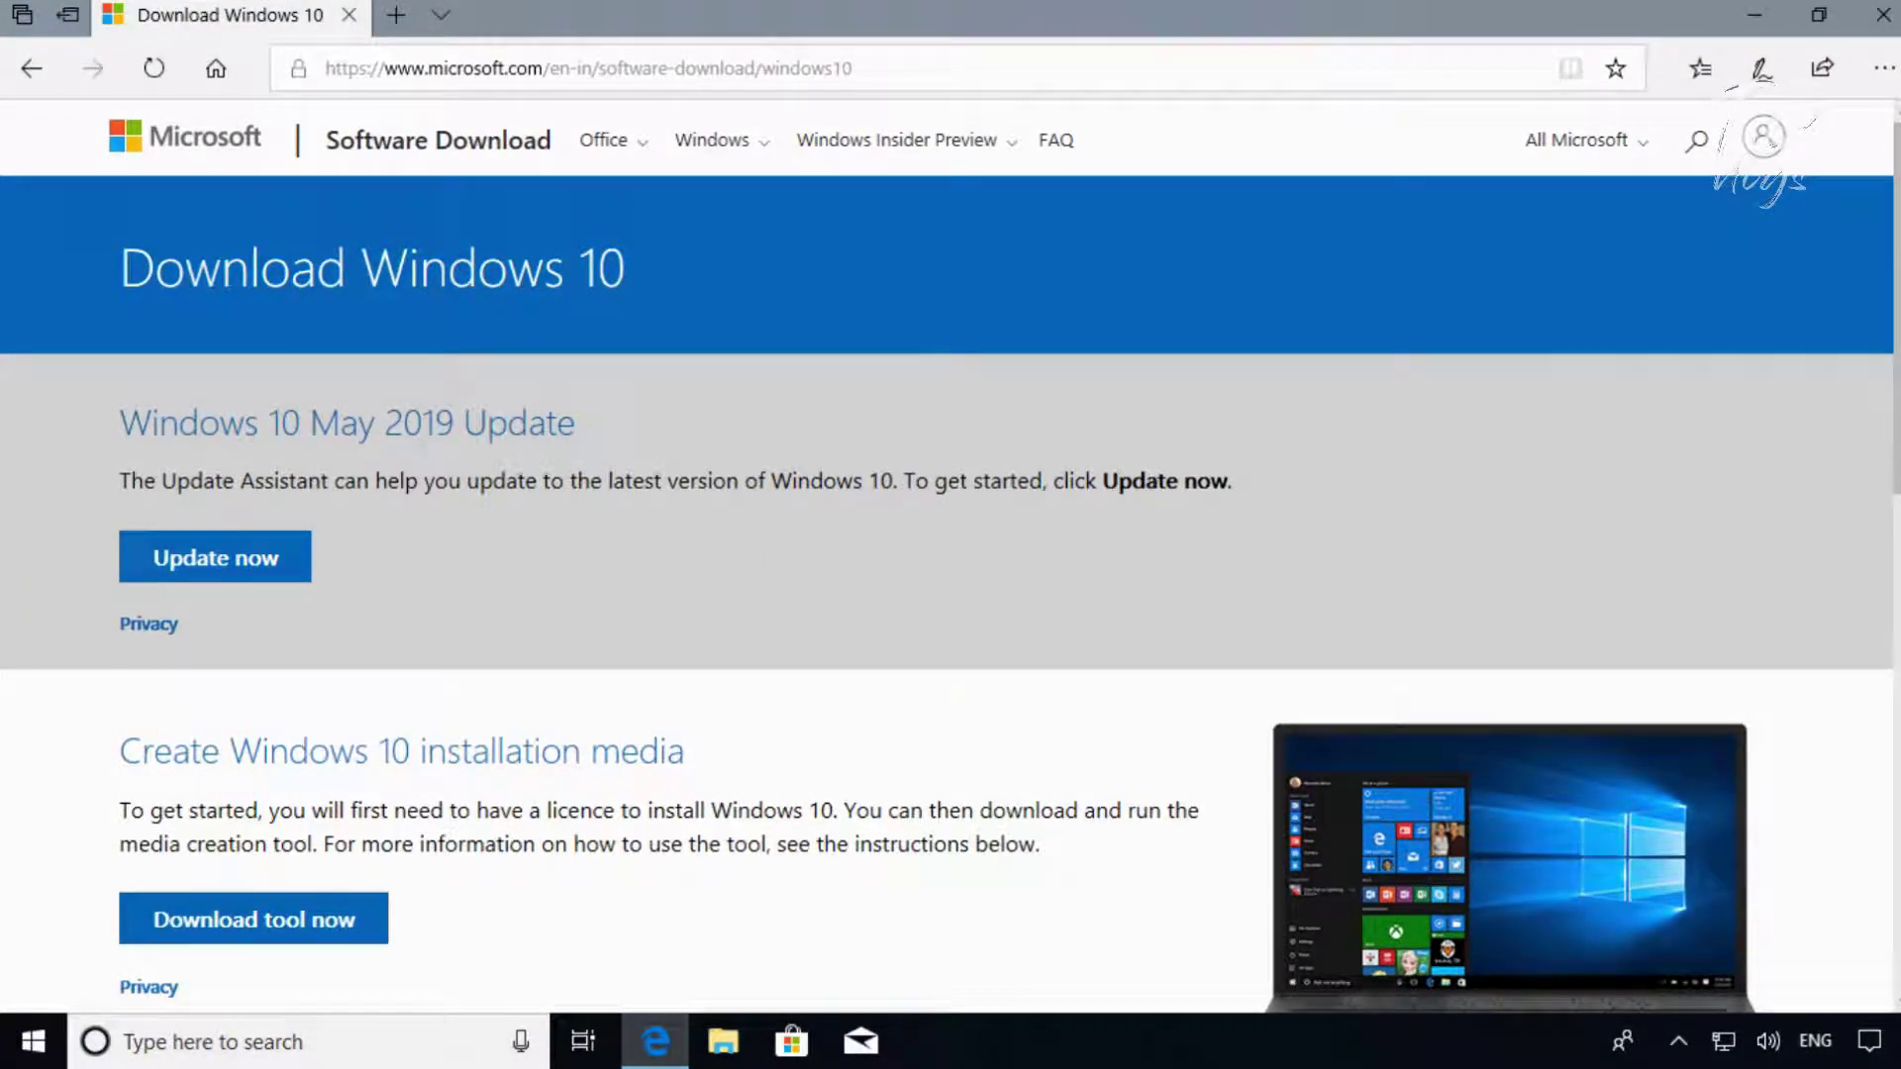
Download the media creation tool, save it to the Desktop as MediaCreationTool1903, and close the browser
left_click(255, 921)
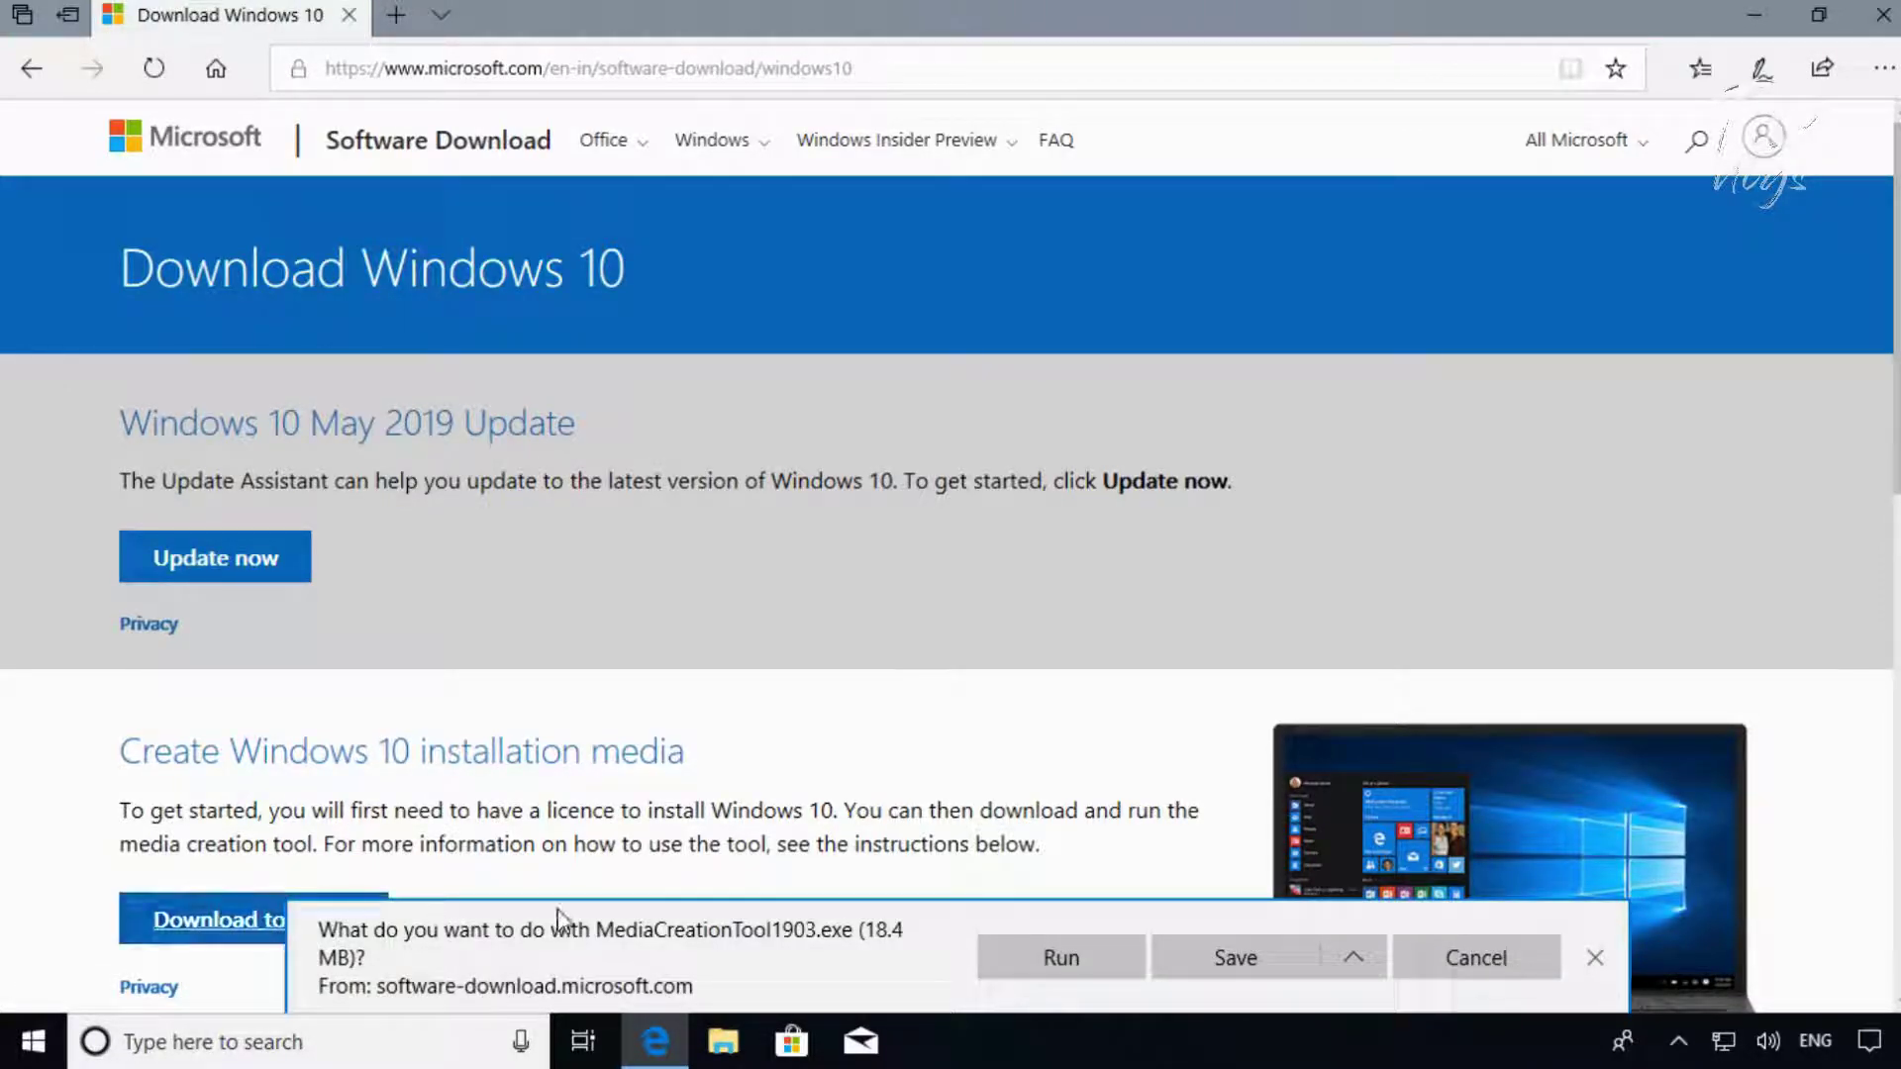
left_click(1354, 959)
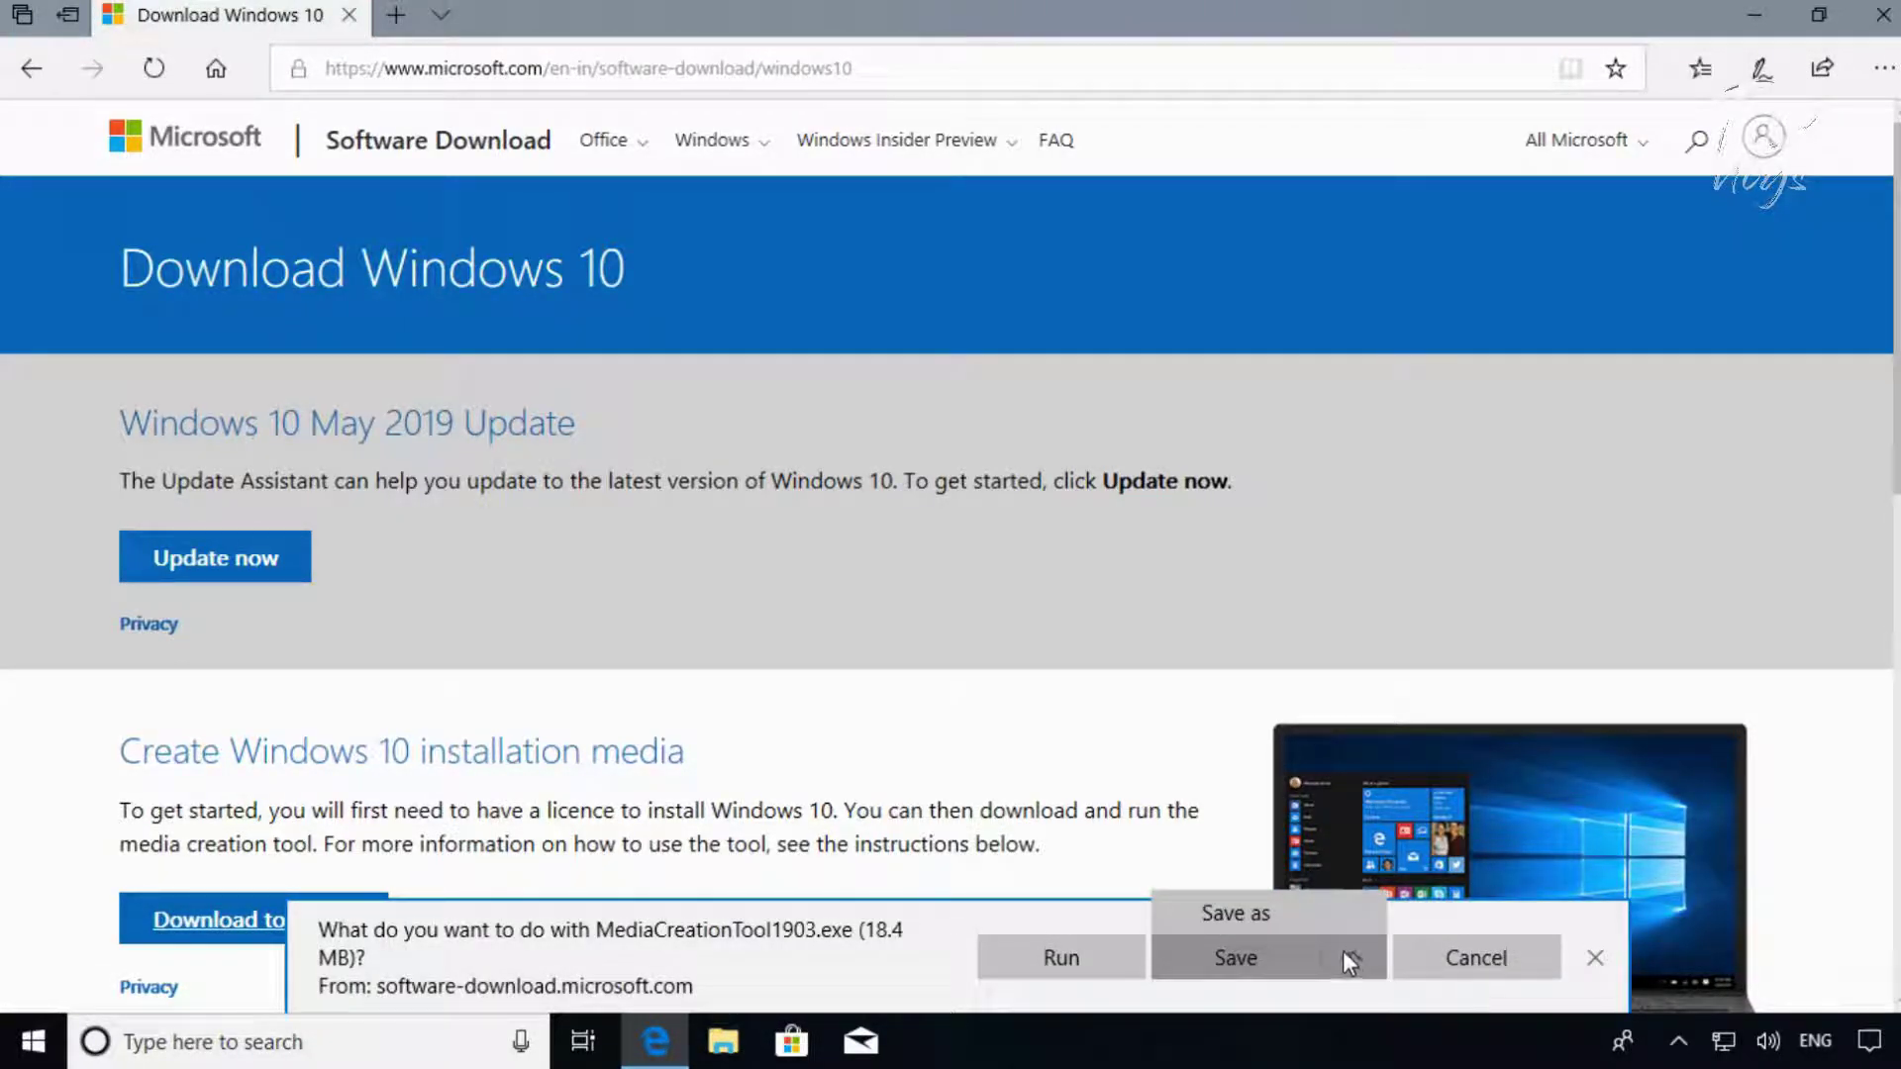
left_click(1289, 919)
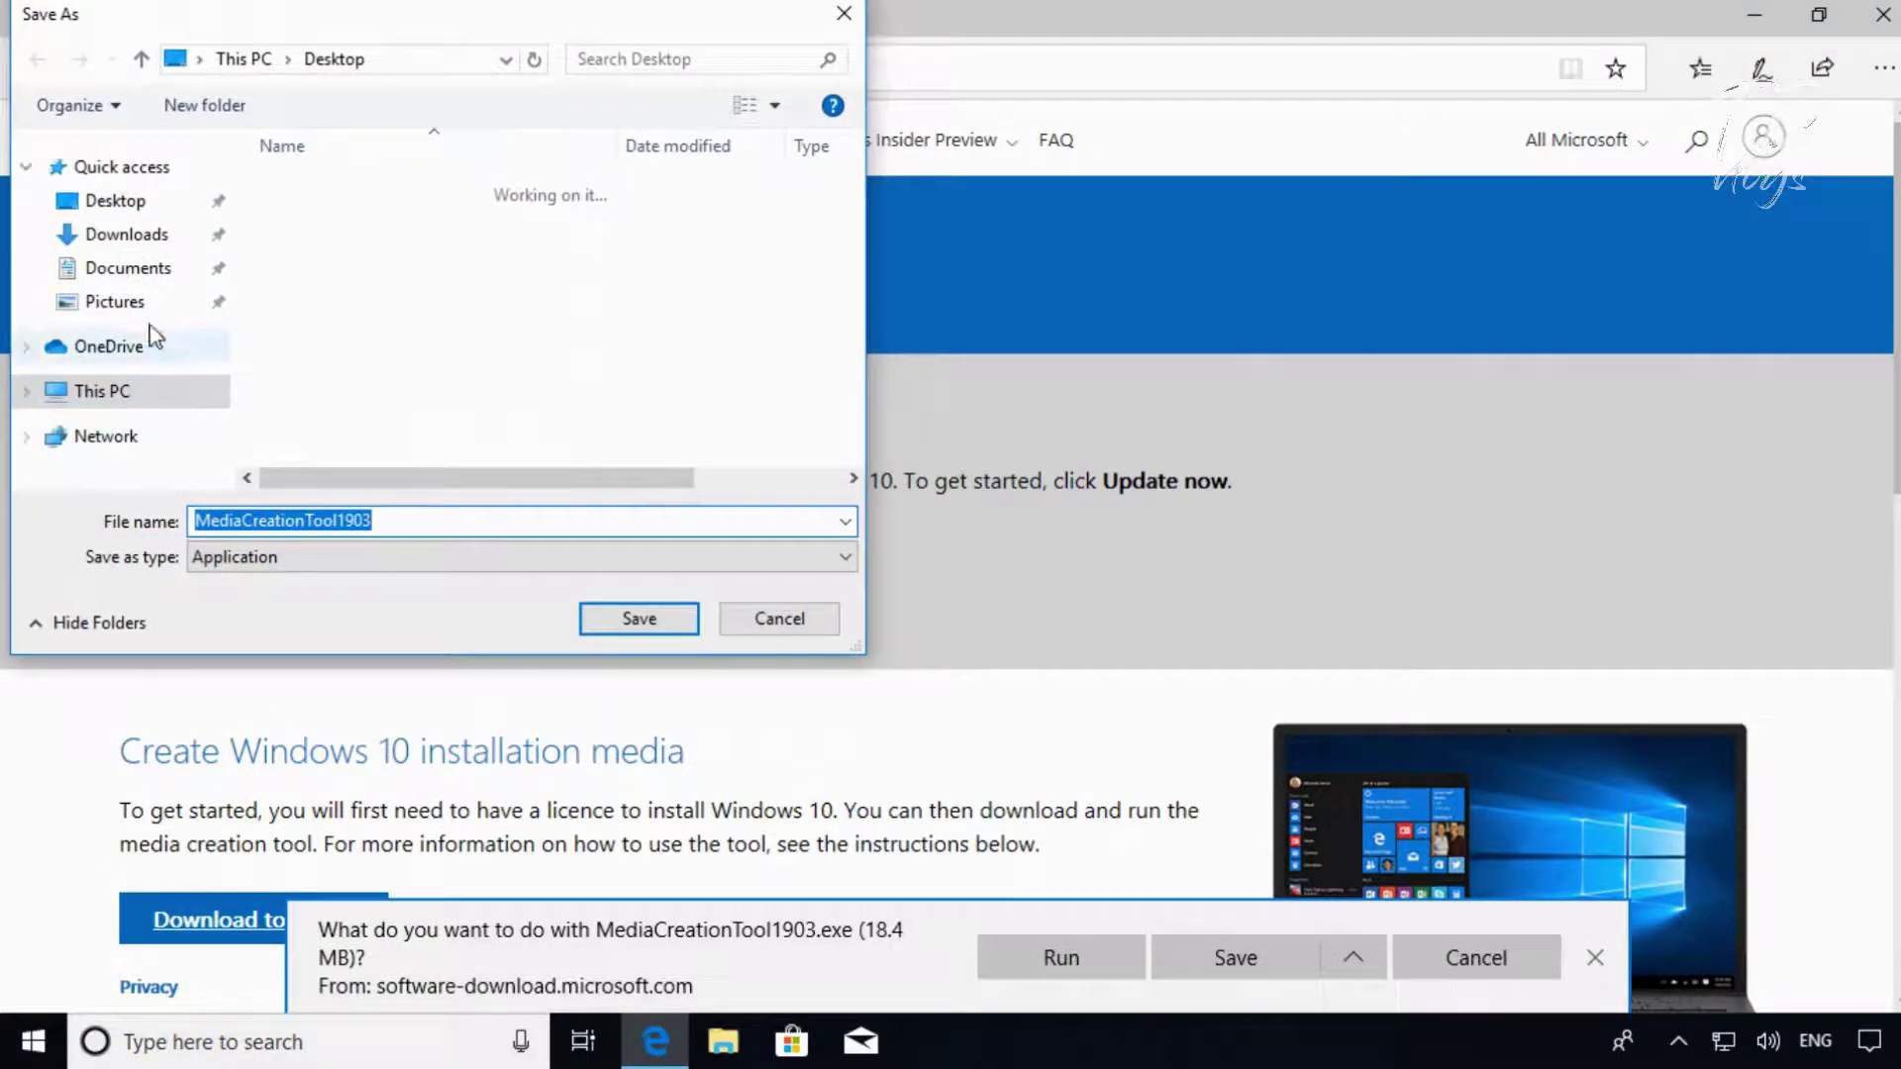
left_click(111, 202)
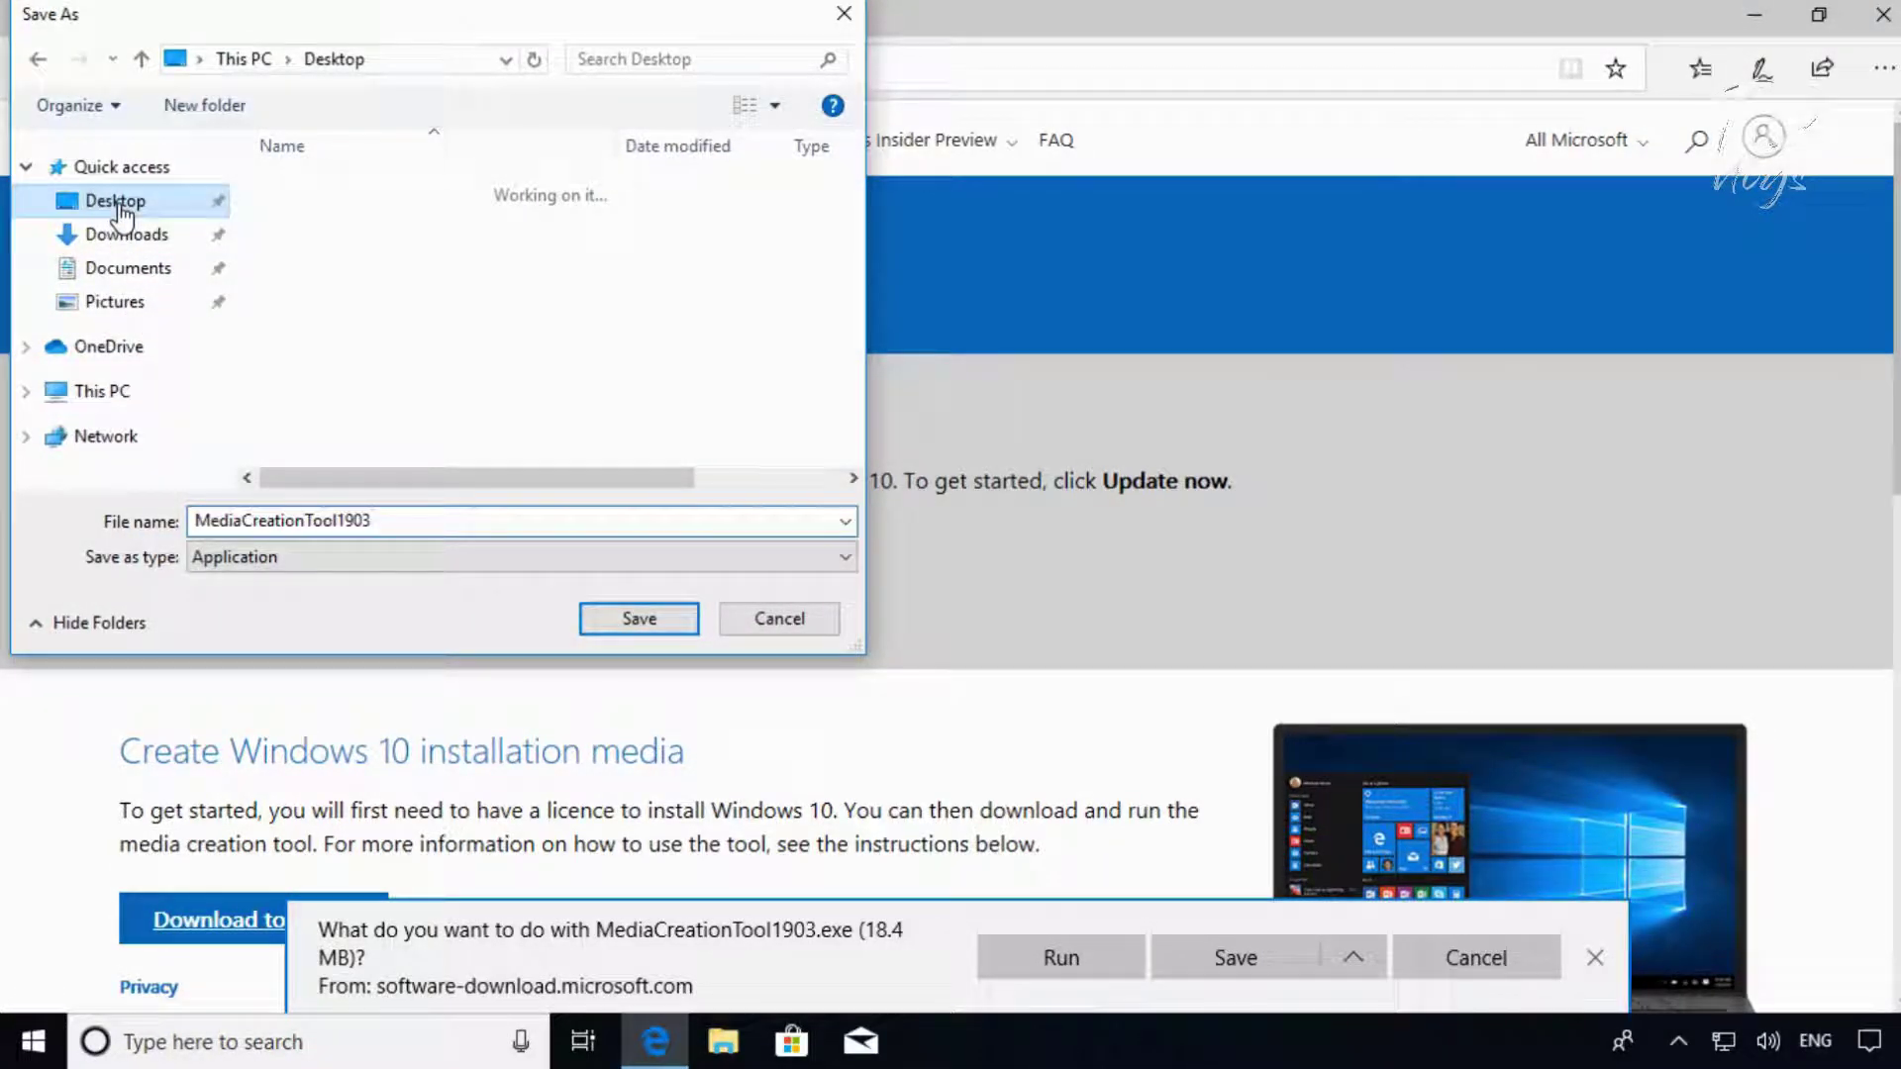
left_click(626, 621)
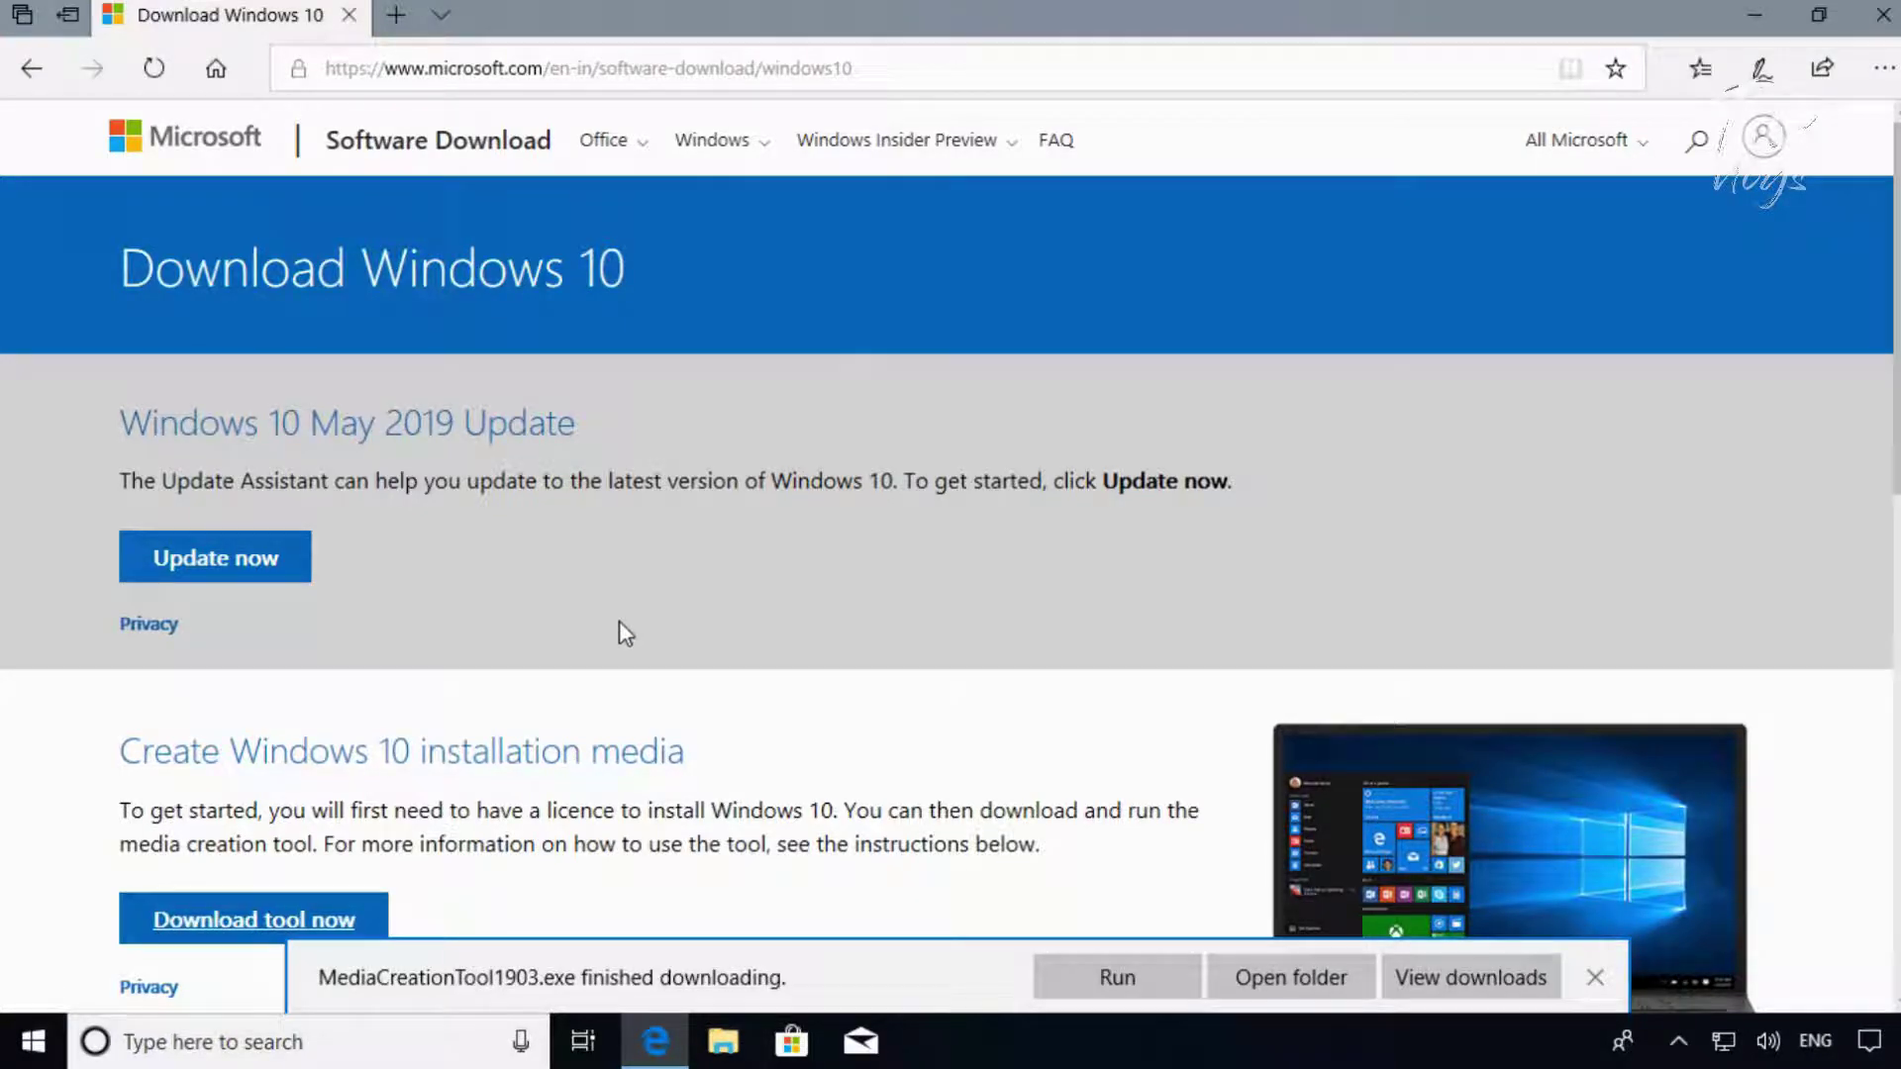
left_click(1884, 14)
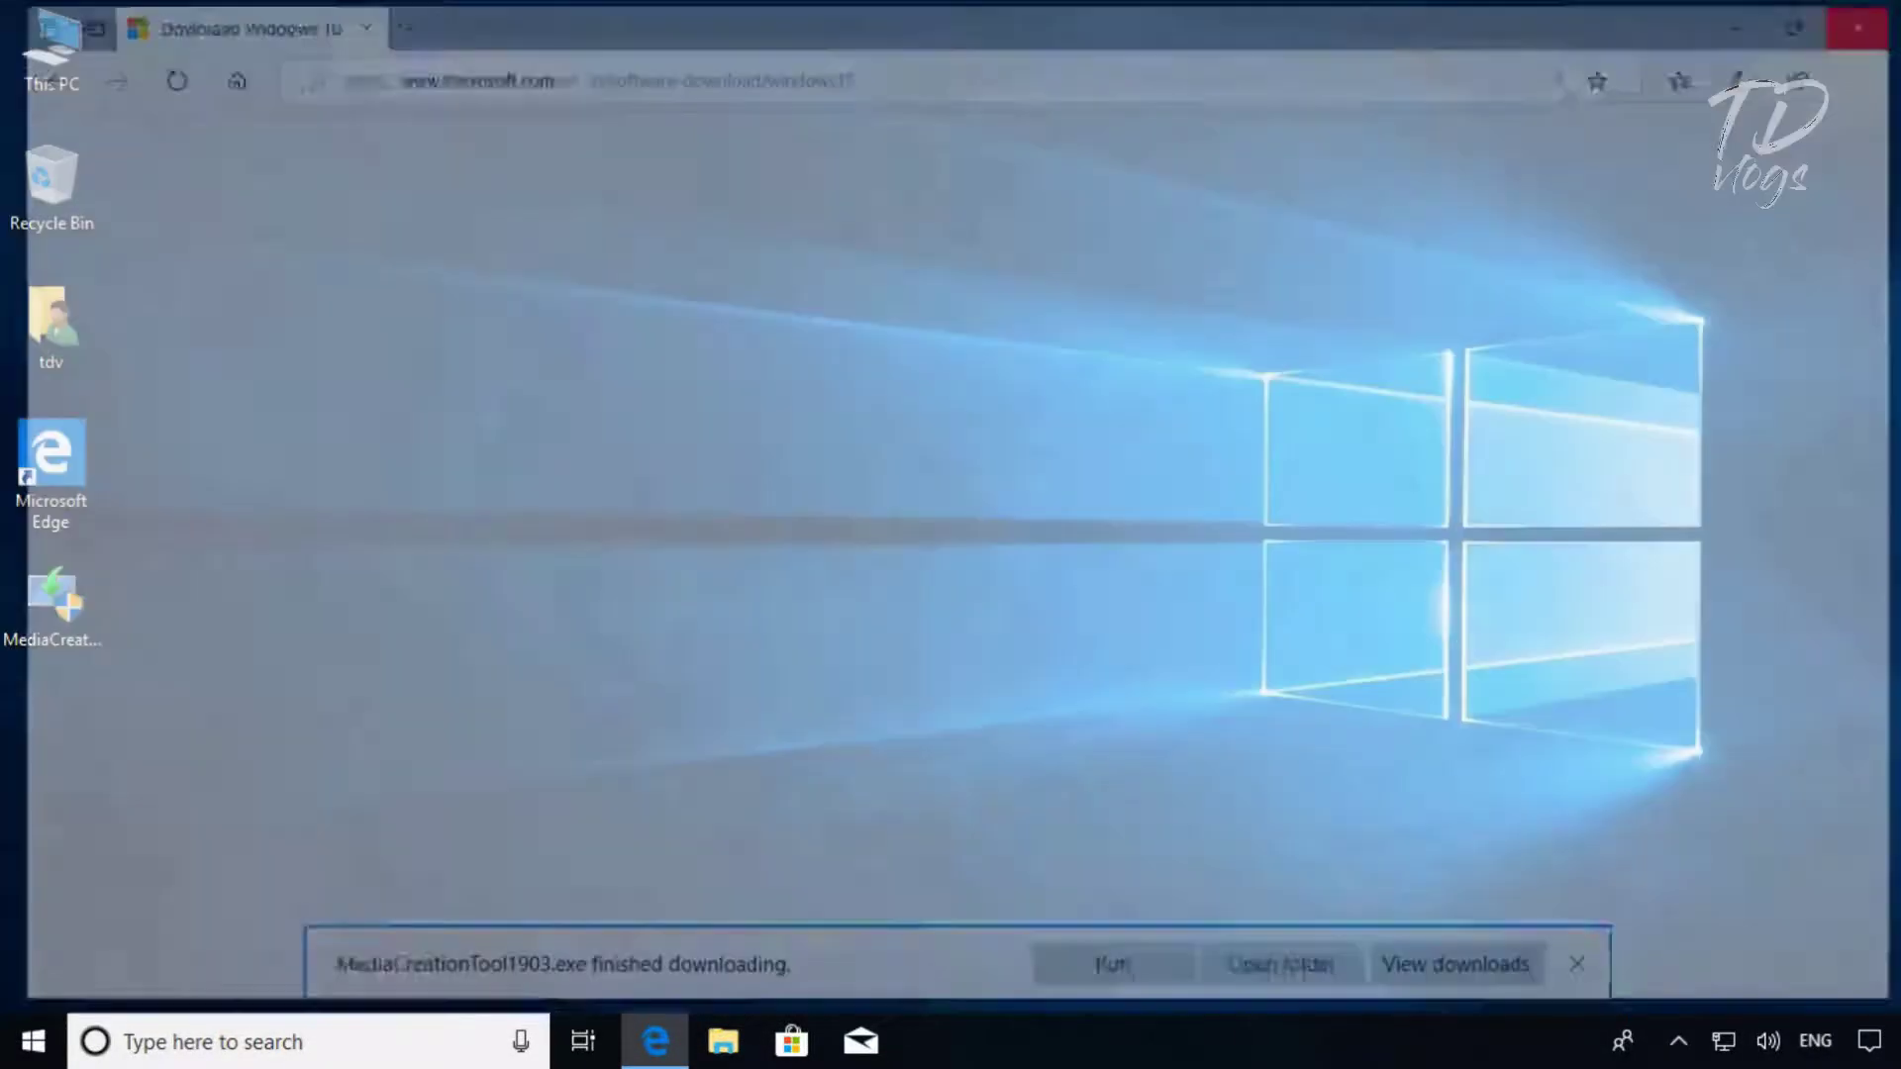
Launch MediaCreationTool1903 from the desktop and allow it to make changes to the PC
left_click(78, 615)
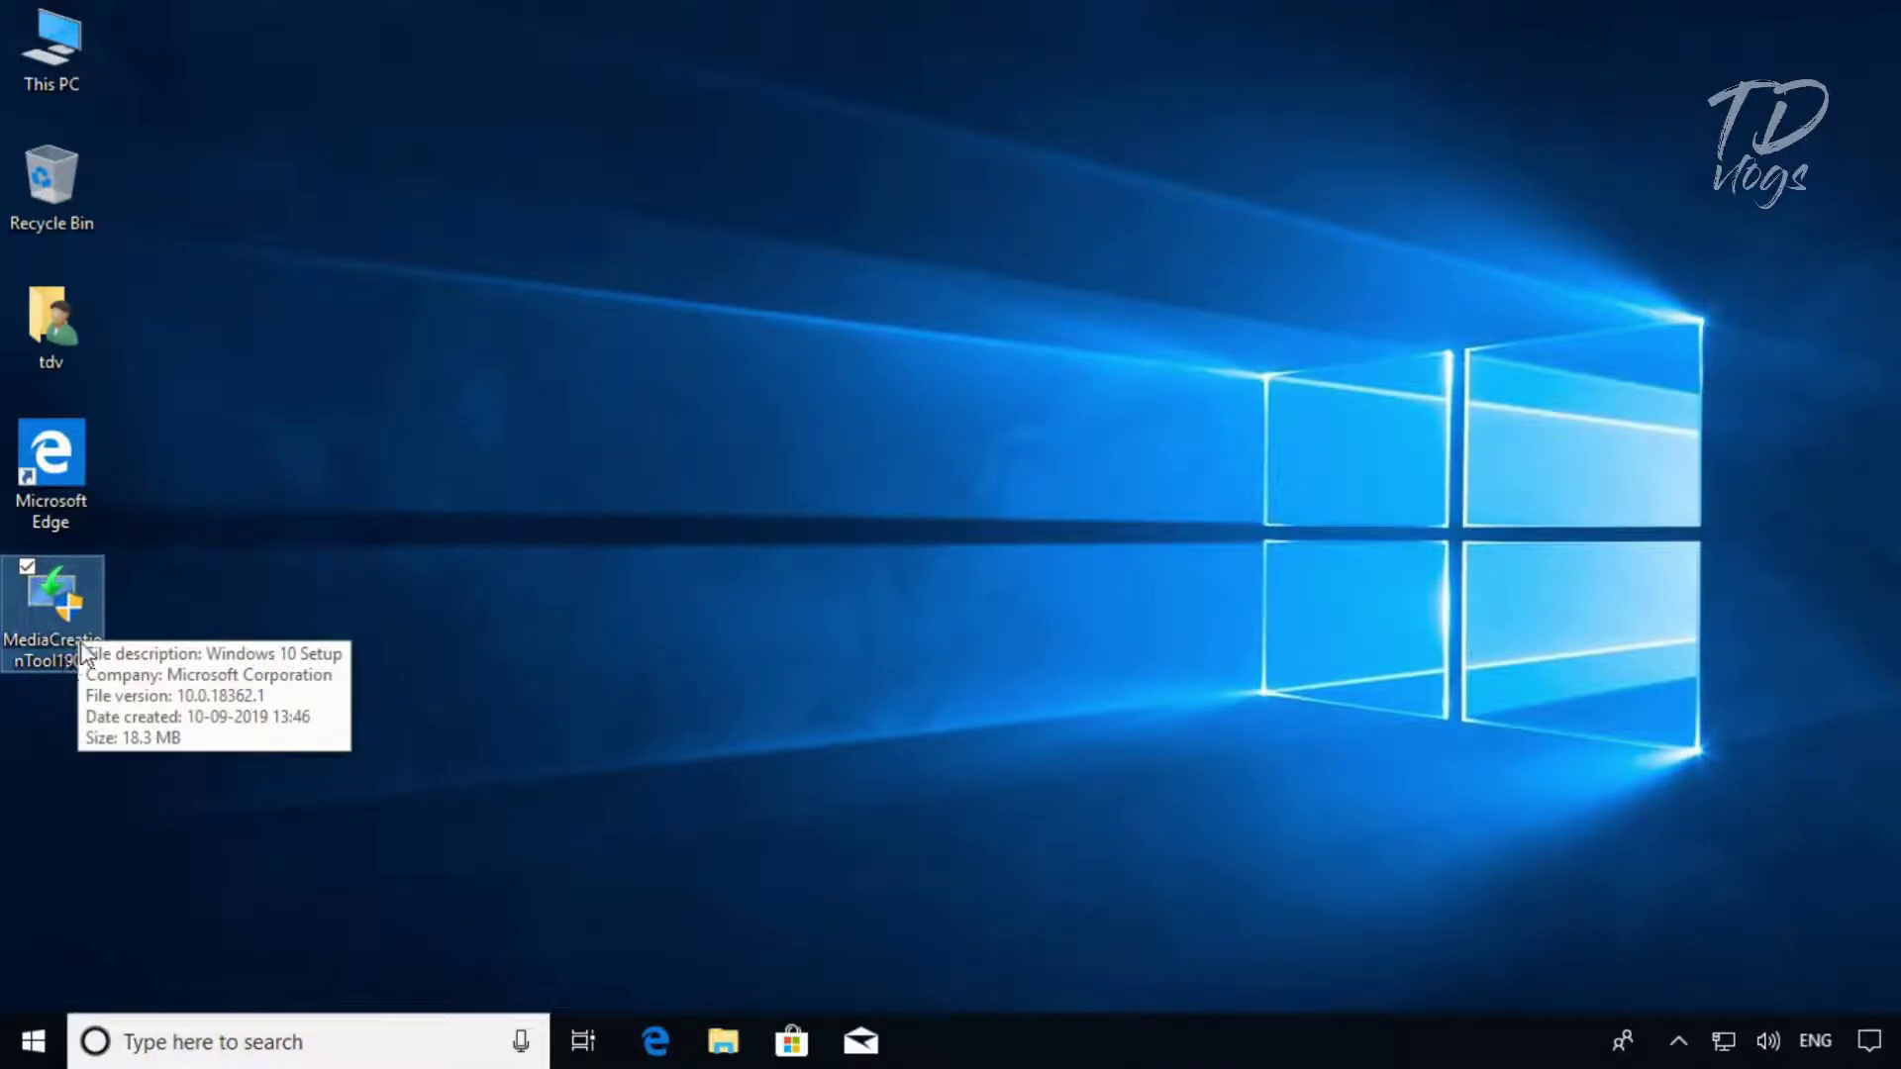
left_click(246, 573)
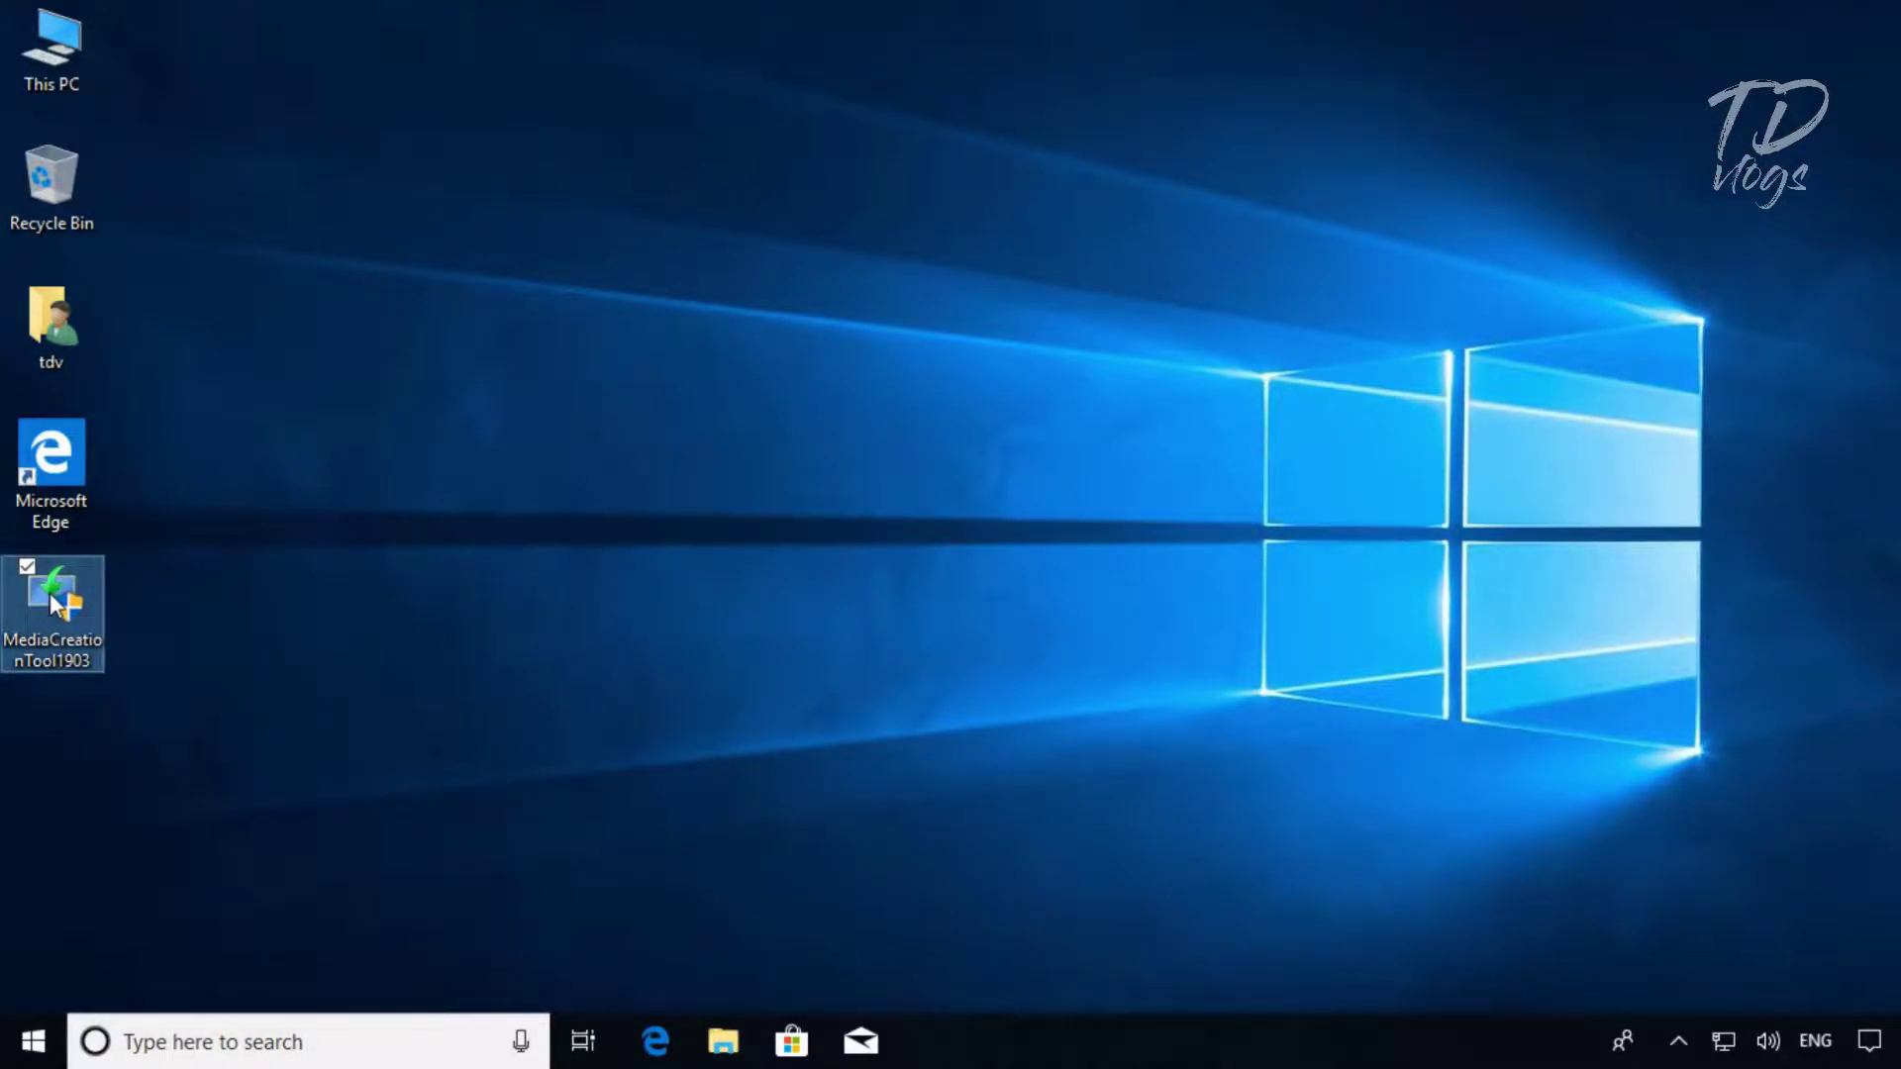
right_click(54, 599)
left_click(145, 57)
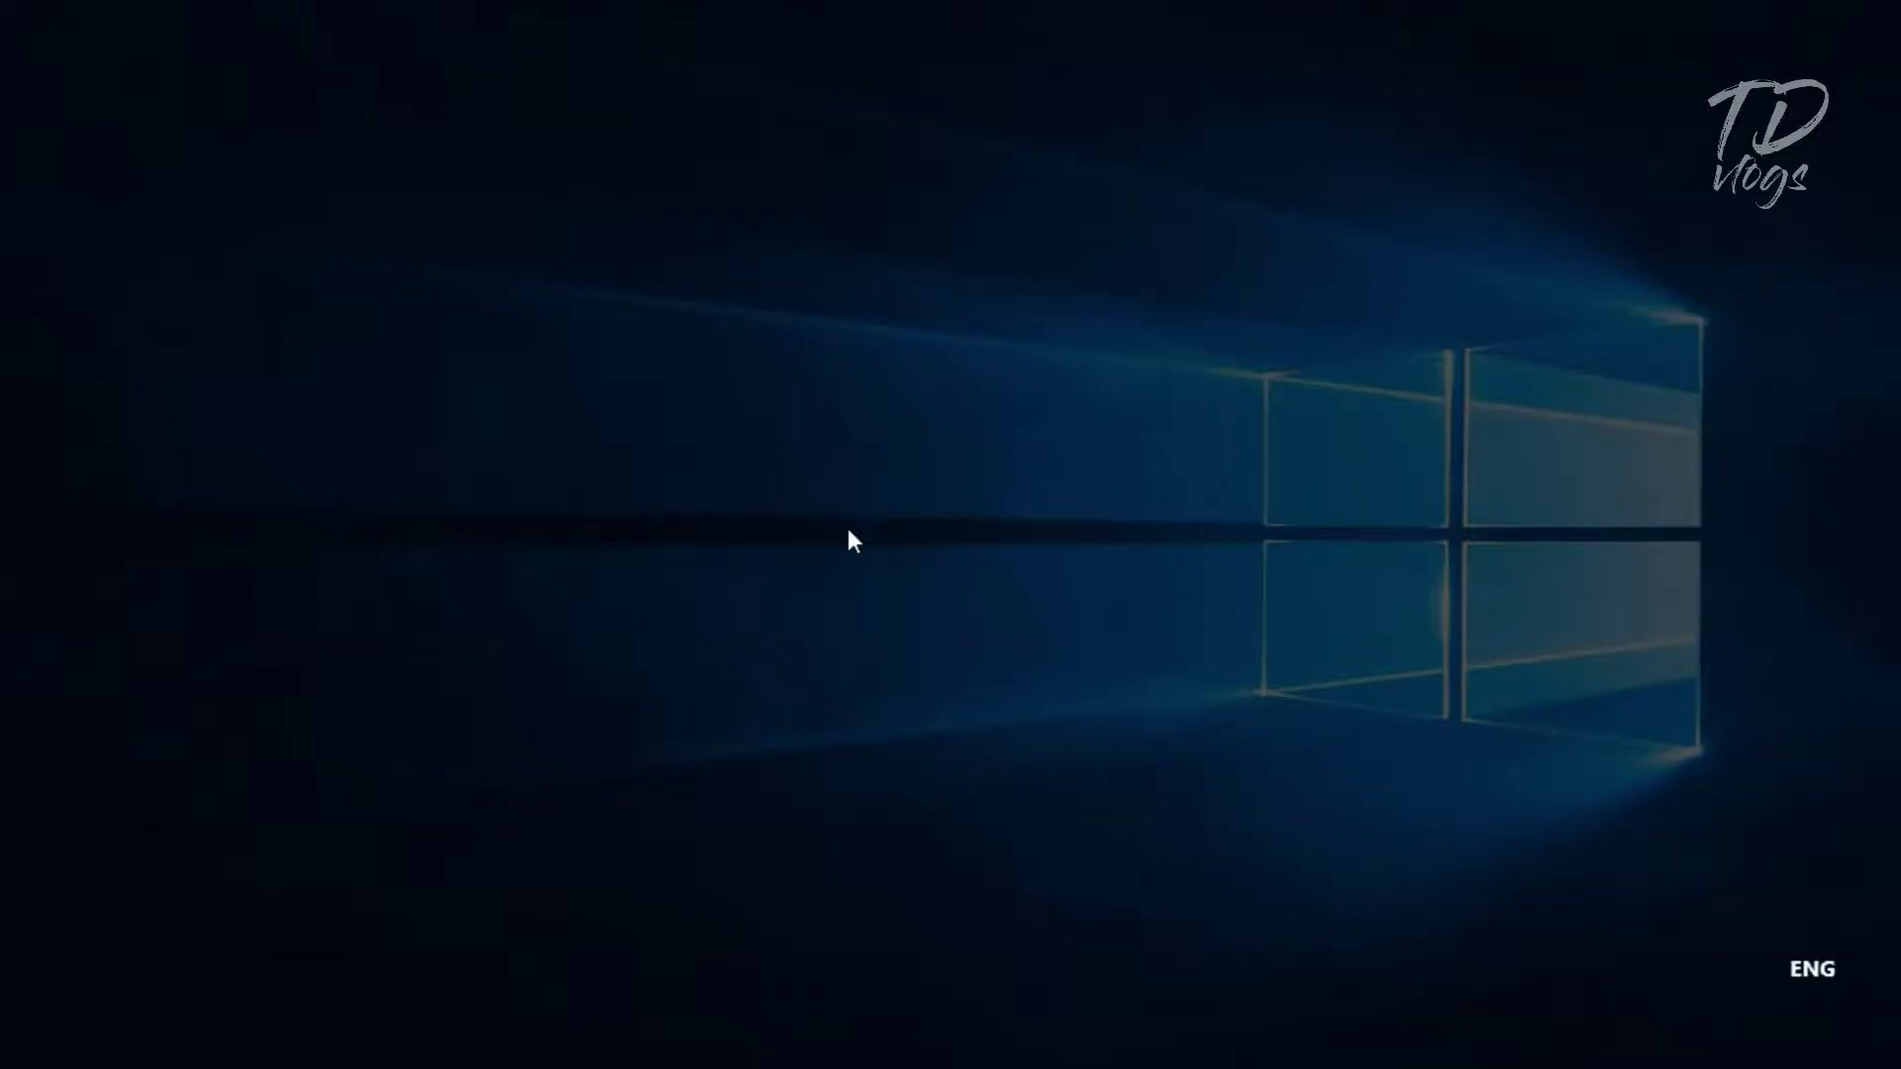
left_click(853, 699)
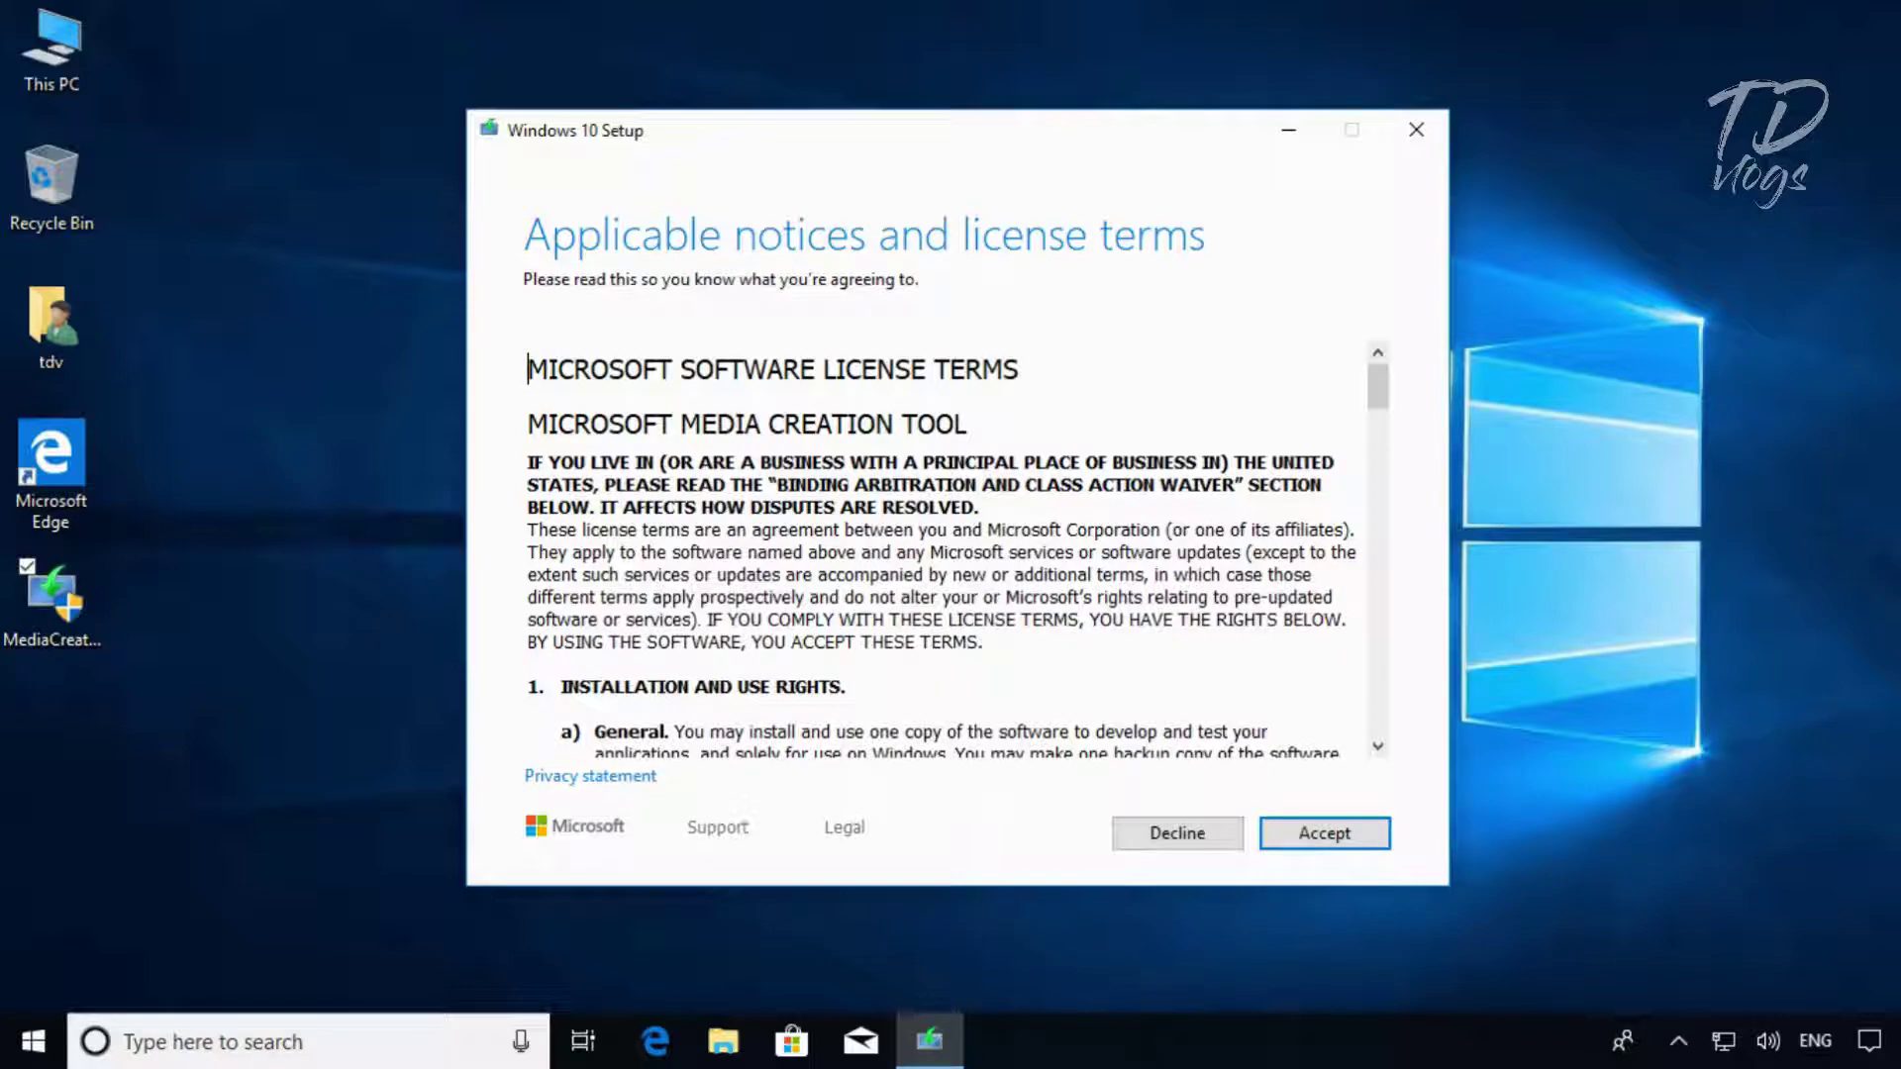
Accept the license terms in Windows 10 Setup and choose to upgrade this PC now
left_click(1312, 835)
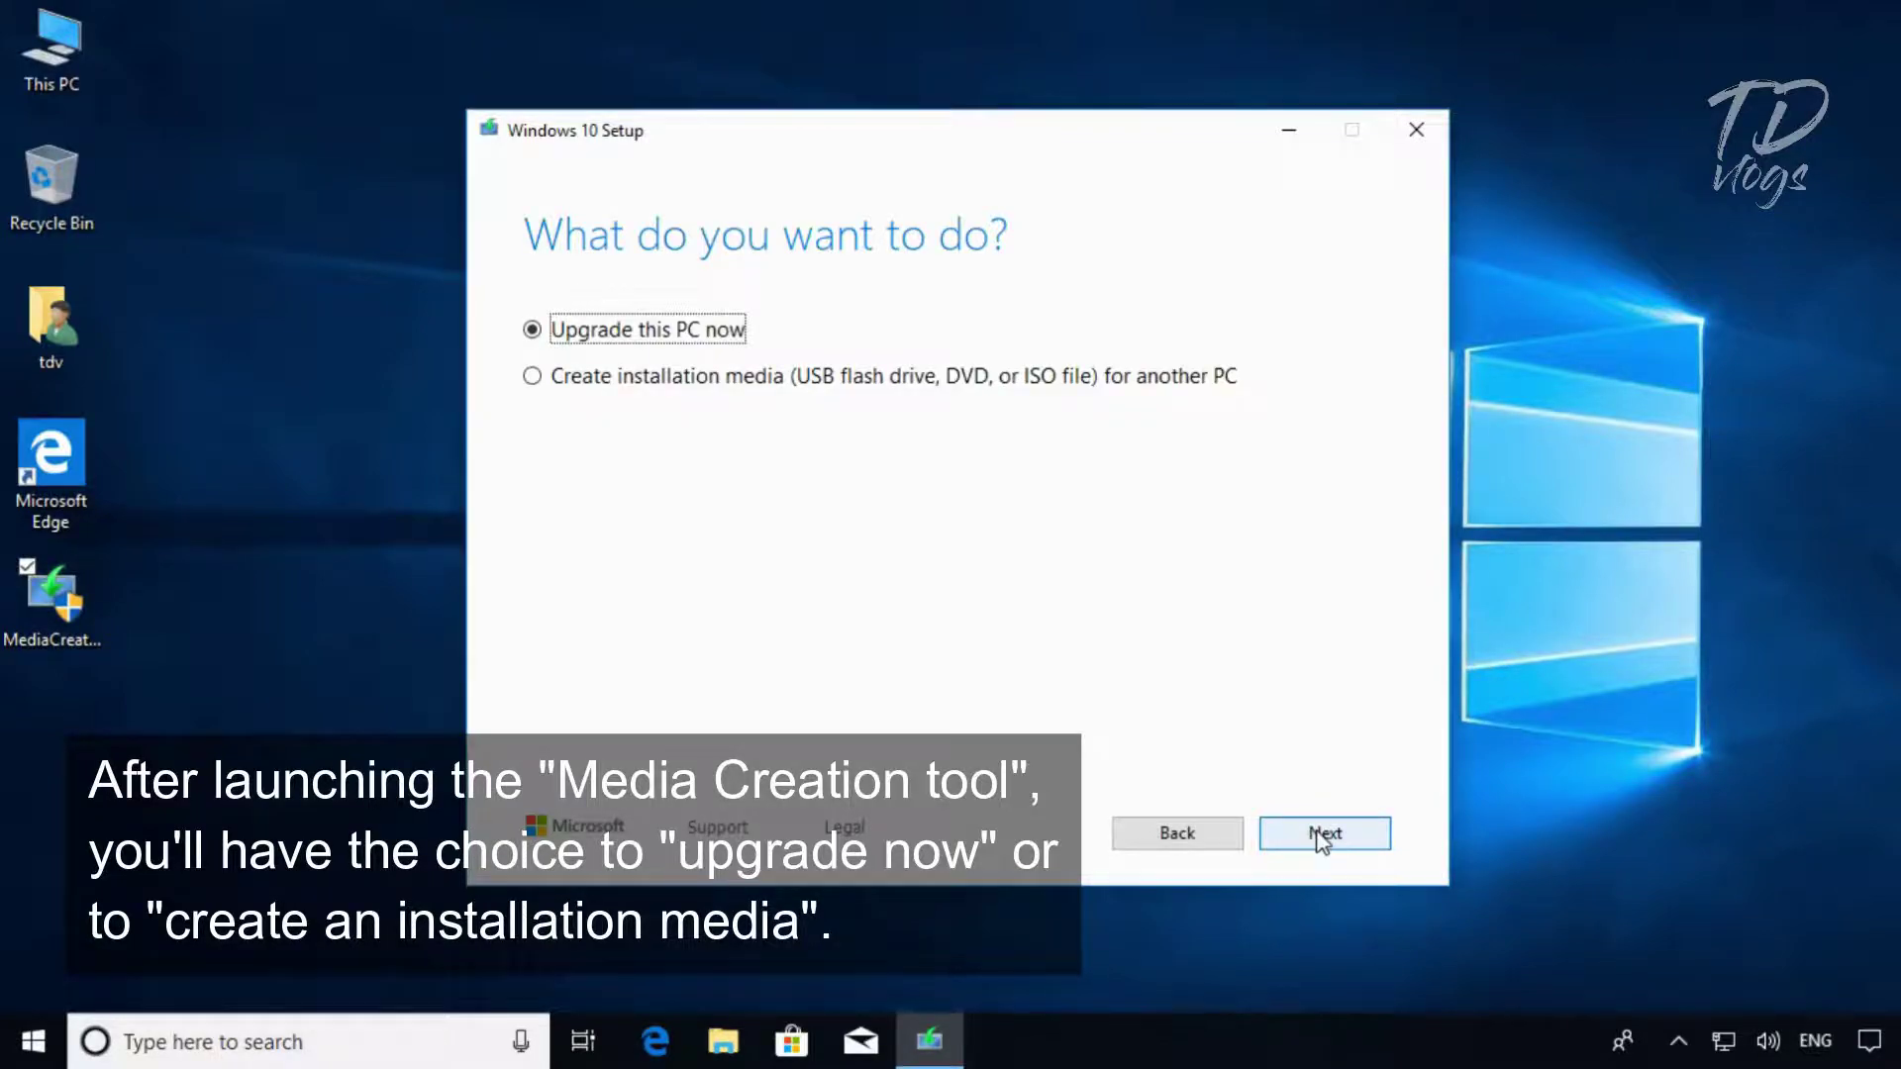
left_click(1317, 833)
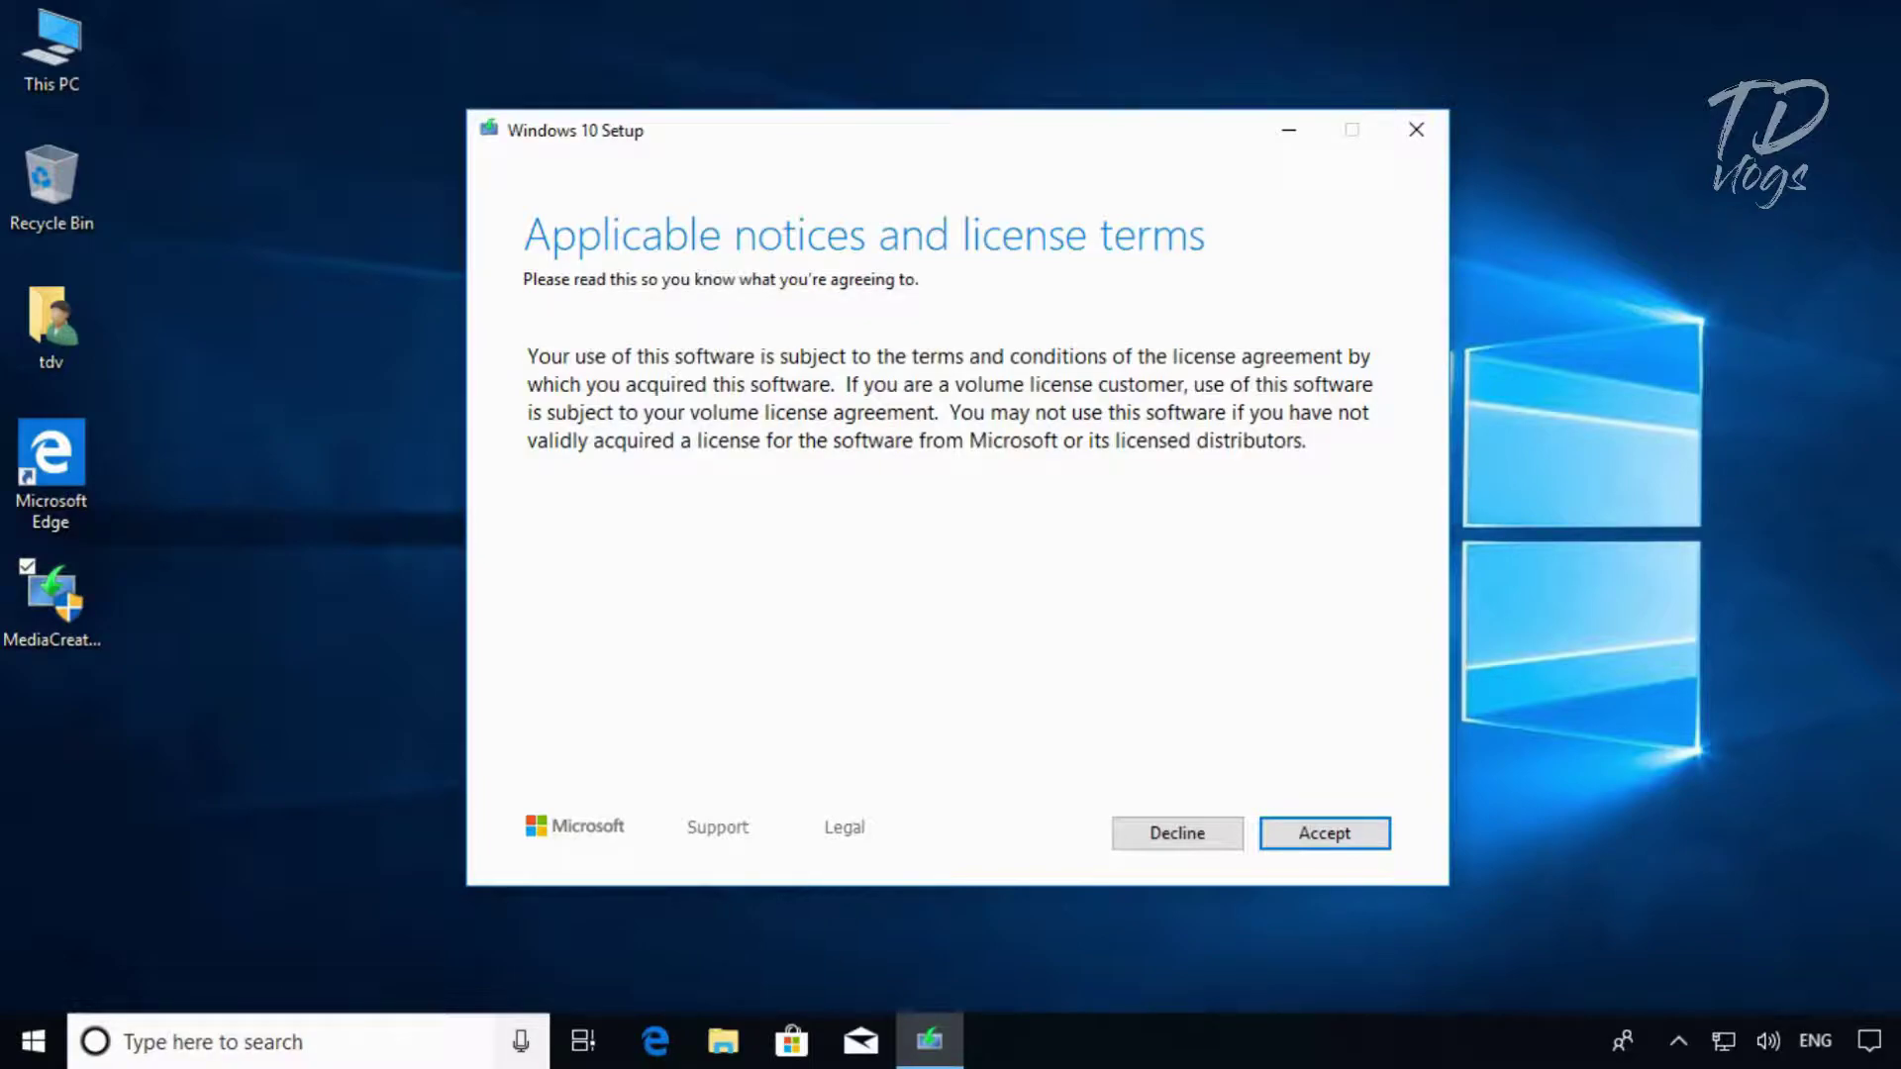
left_click(1280, 830)
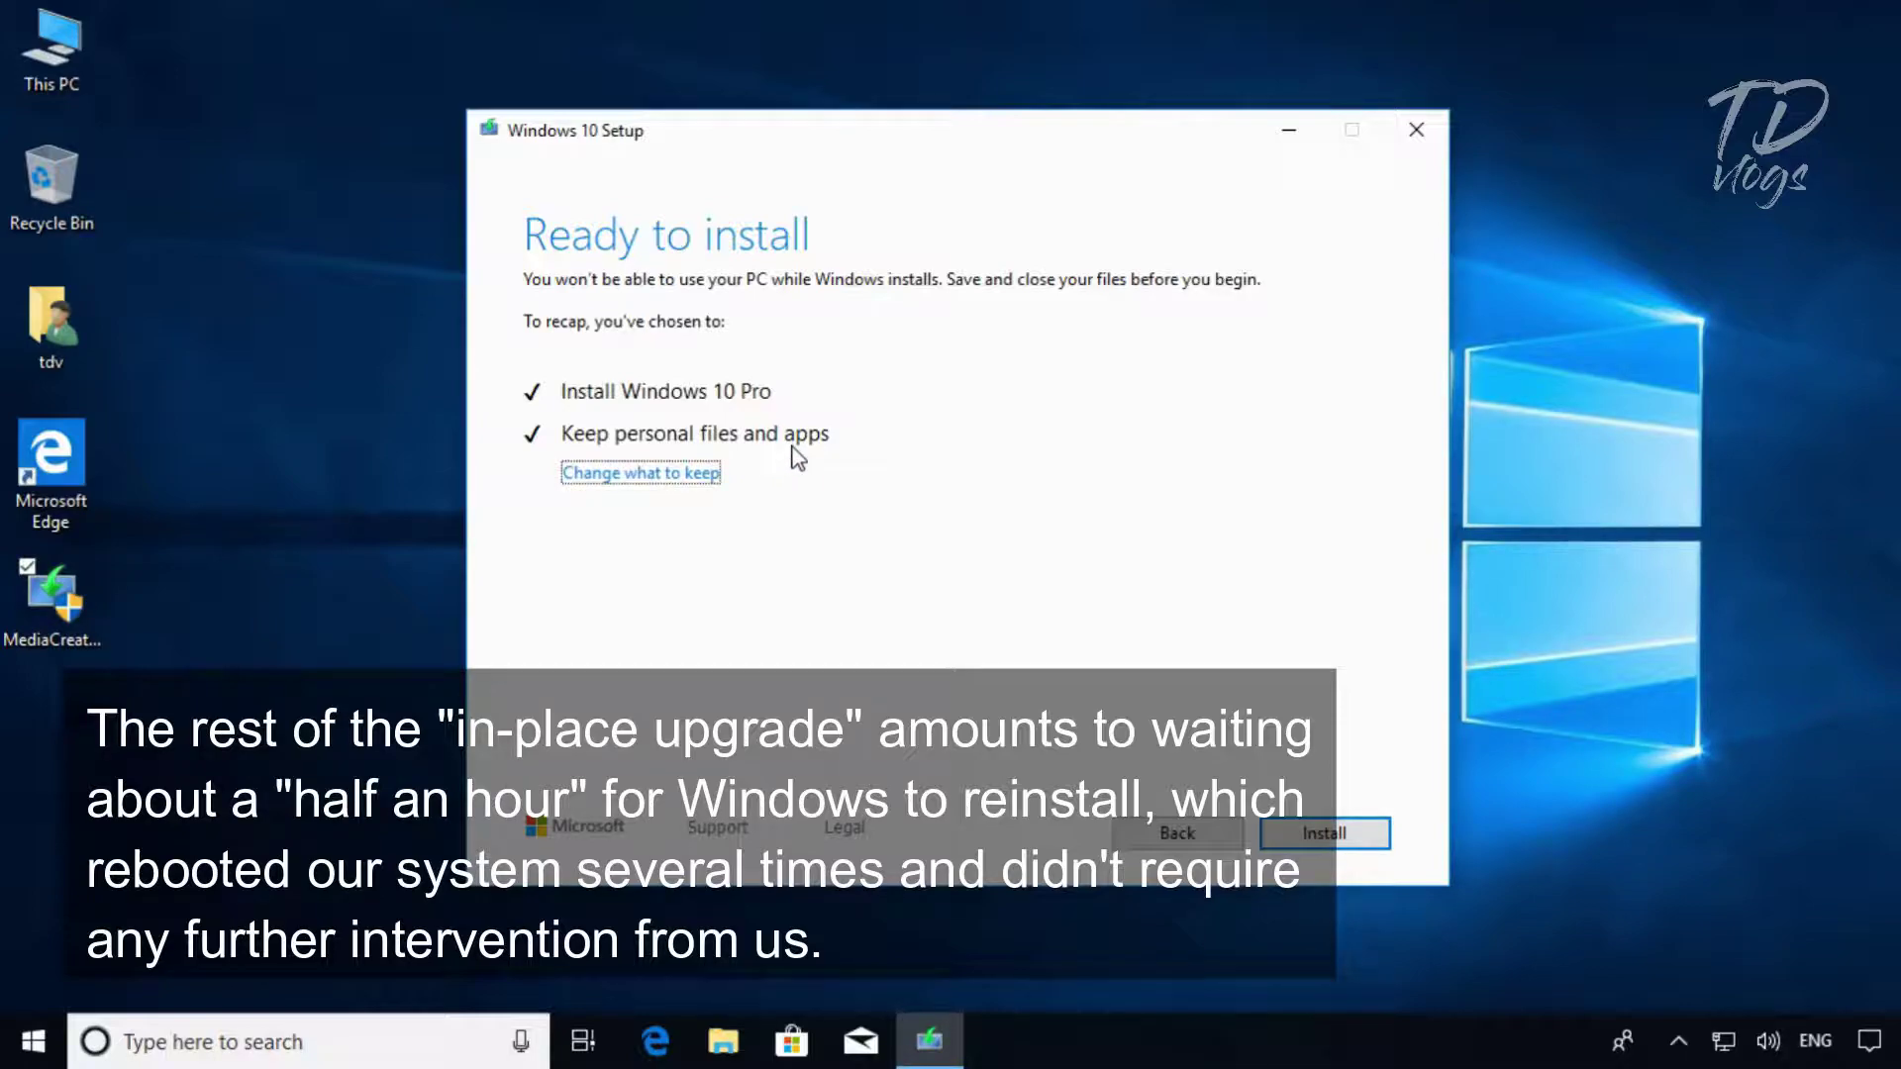
Choose to keep personal files and apps, and start the Windows 10 Pro installation
left_click(675, 476)
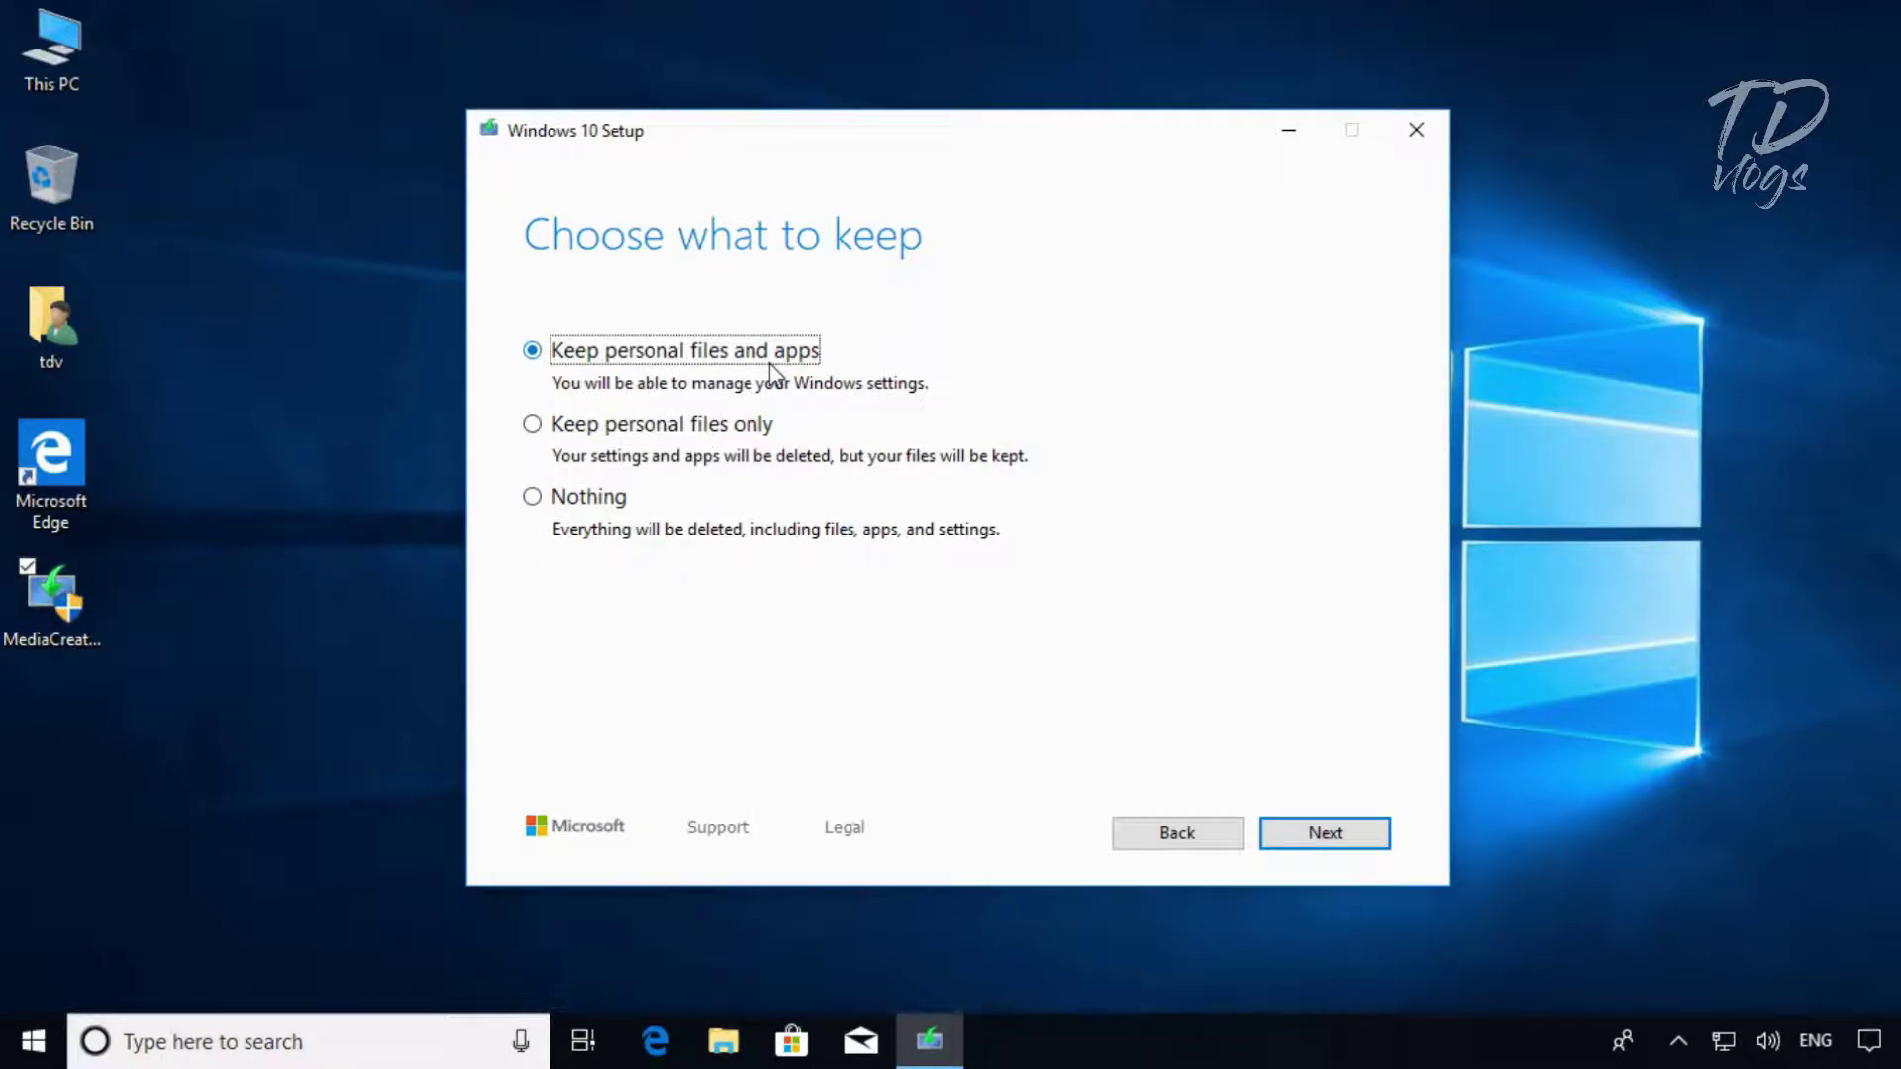
left_click(1334, 836)
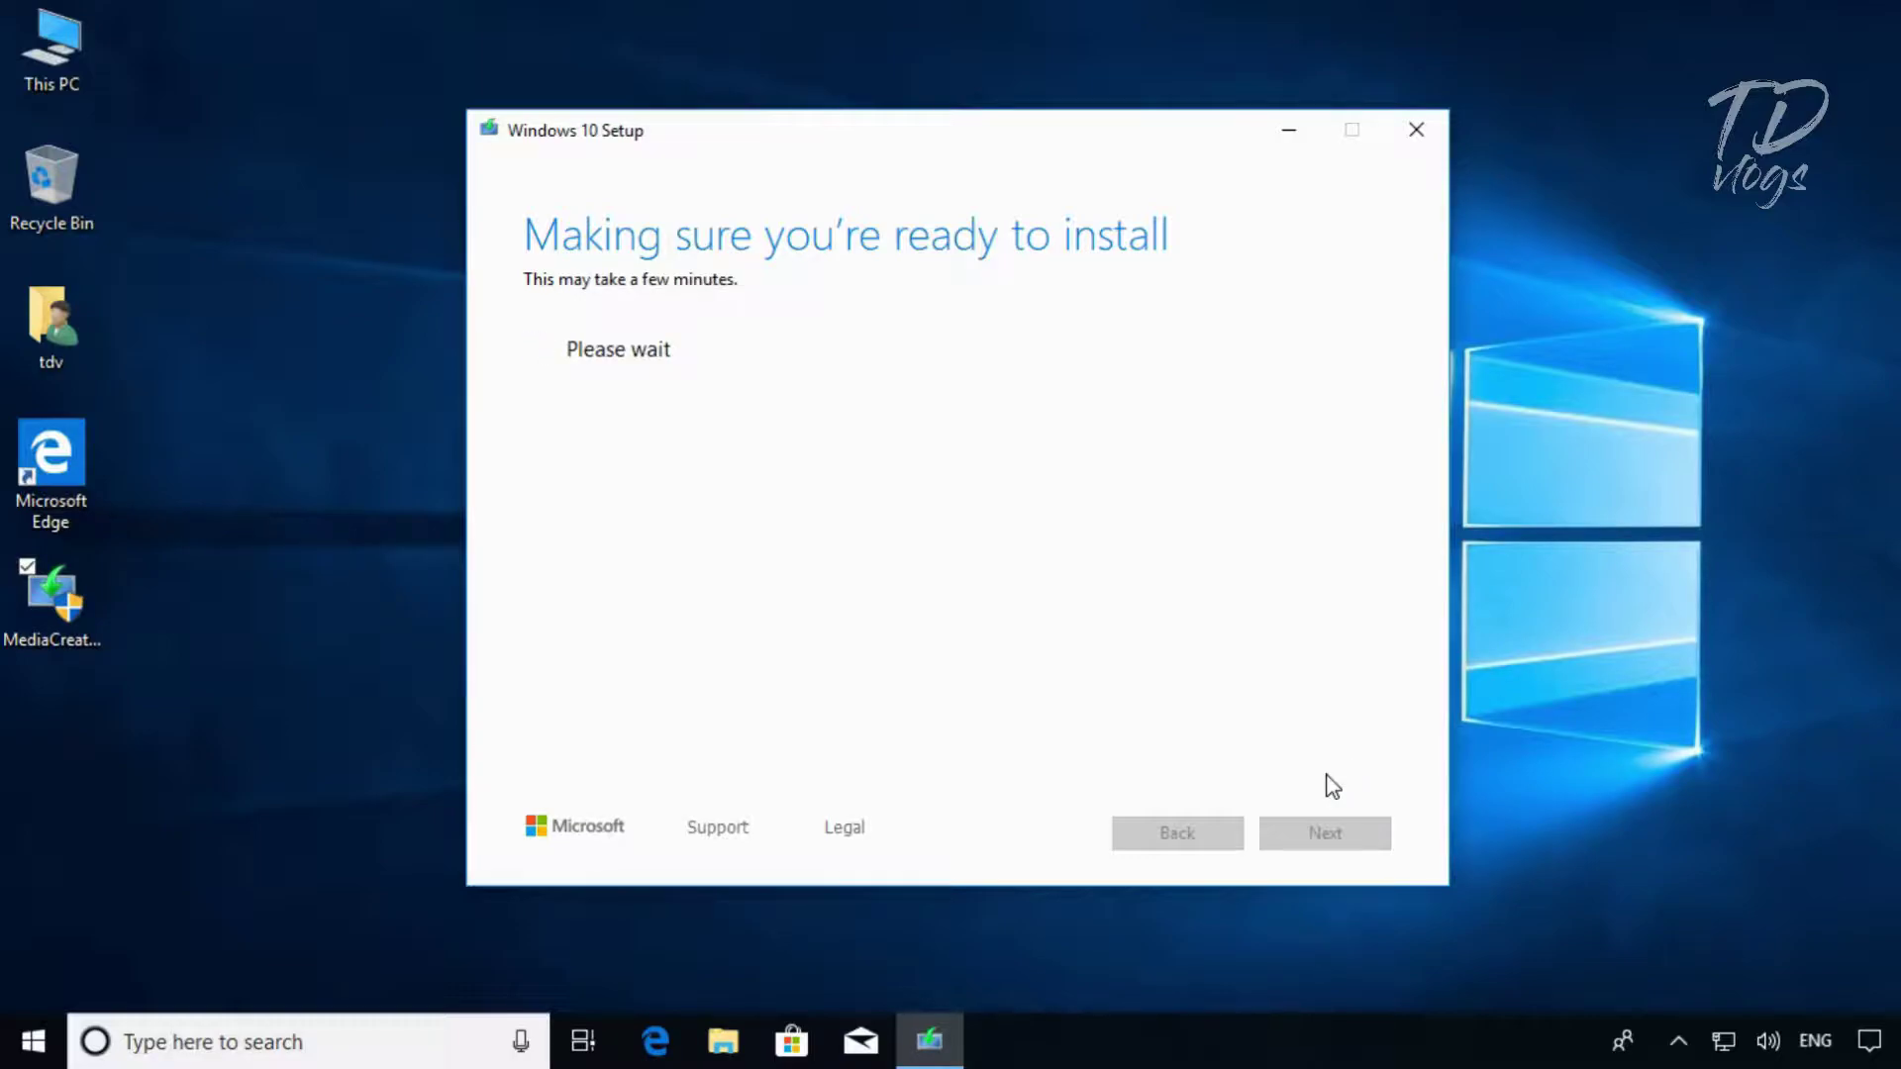
left_click(1302, 830)
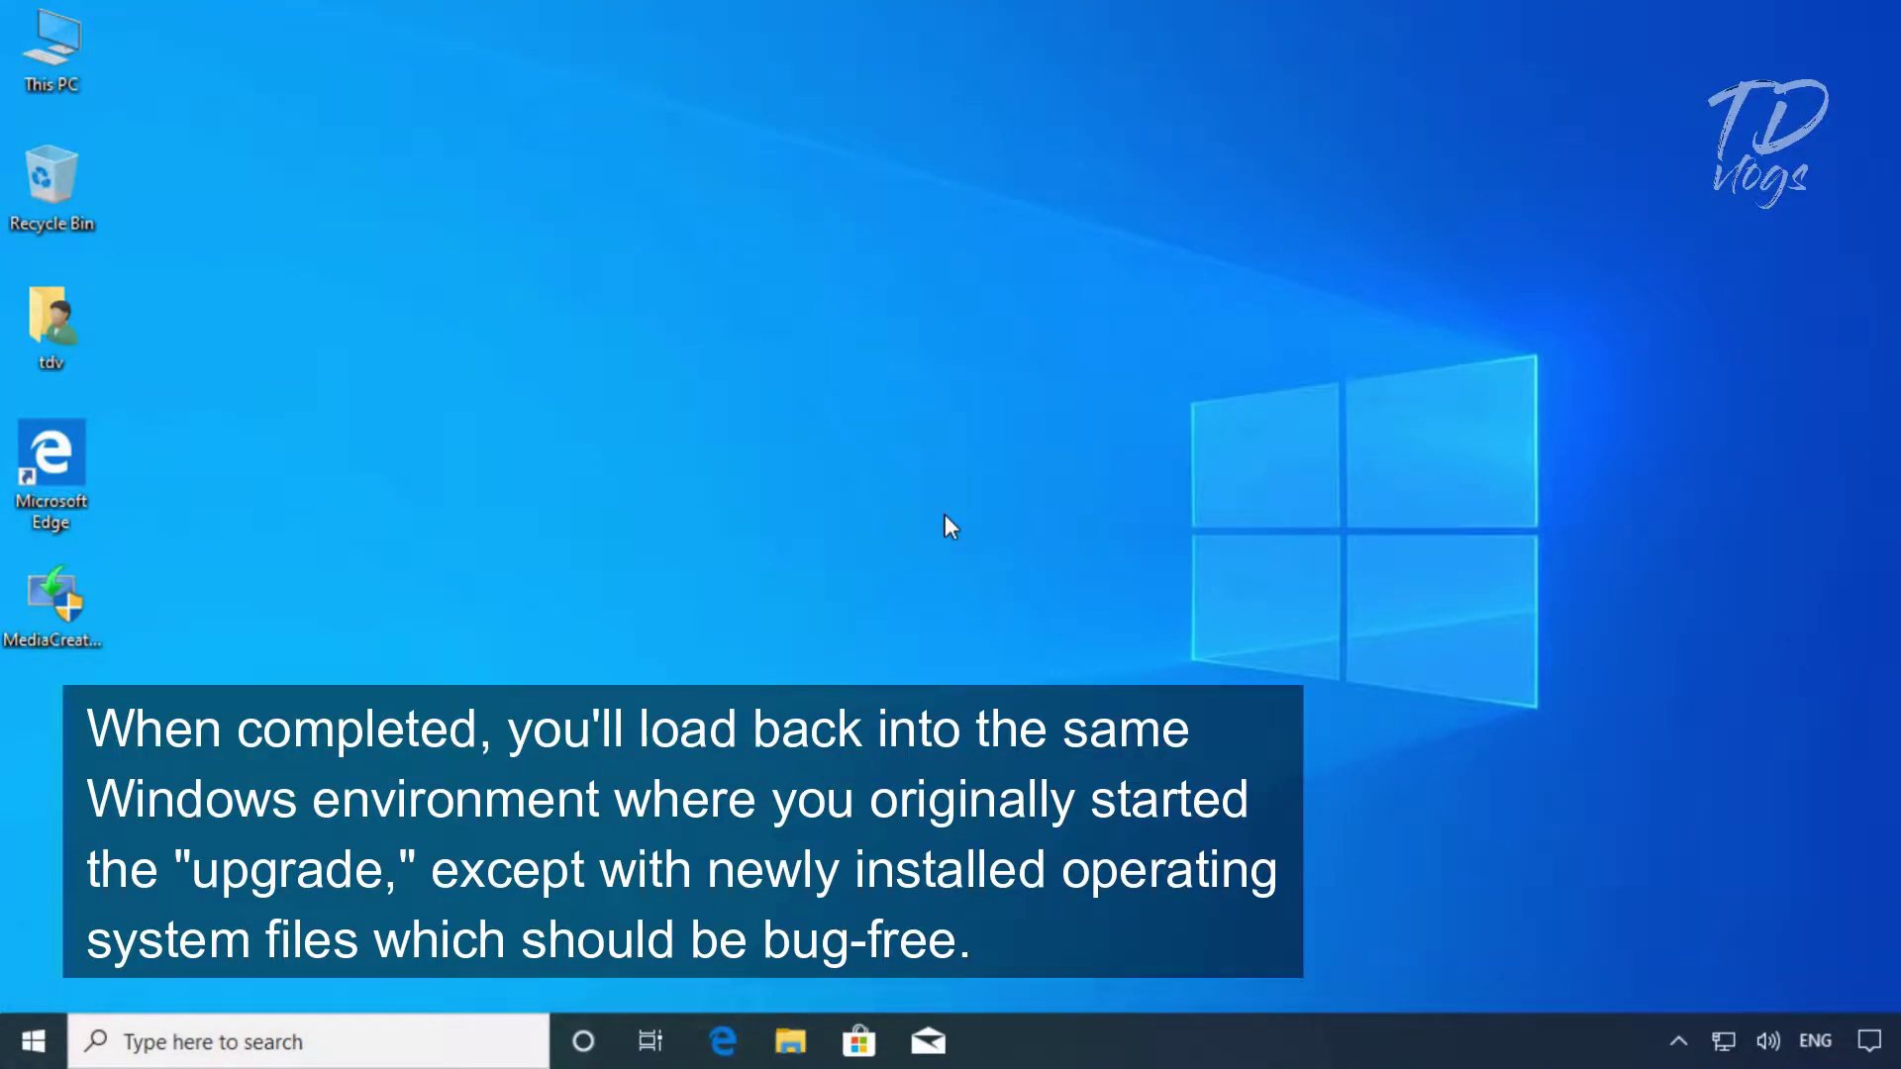
Refresh the desktop and check the installed Windows version with the winver command, closing the About Windows dialog when done
right_click(944, 516)
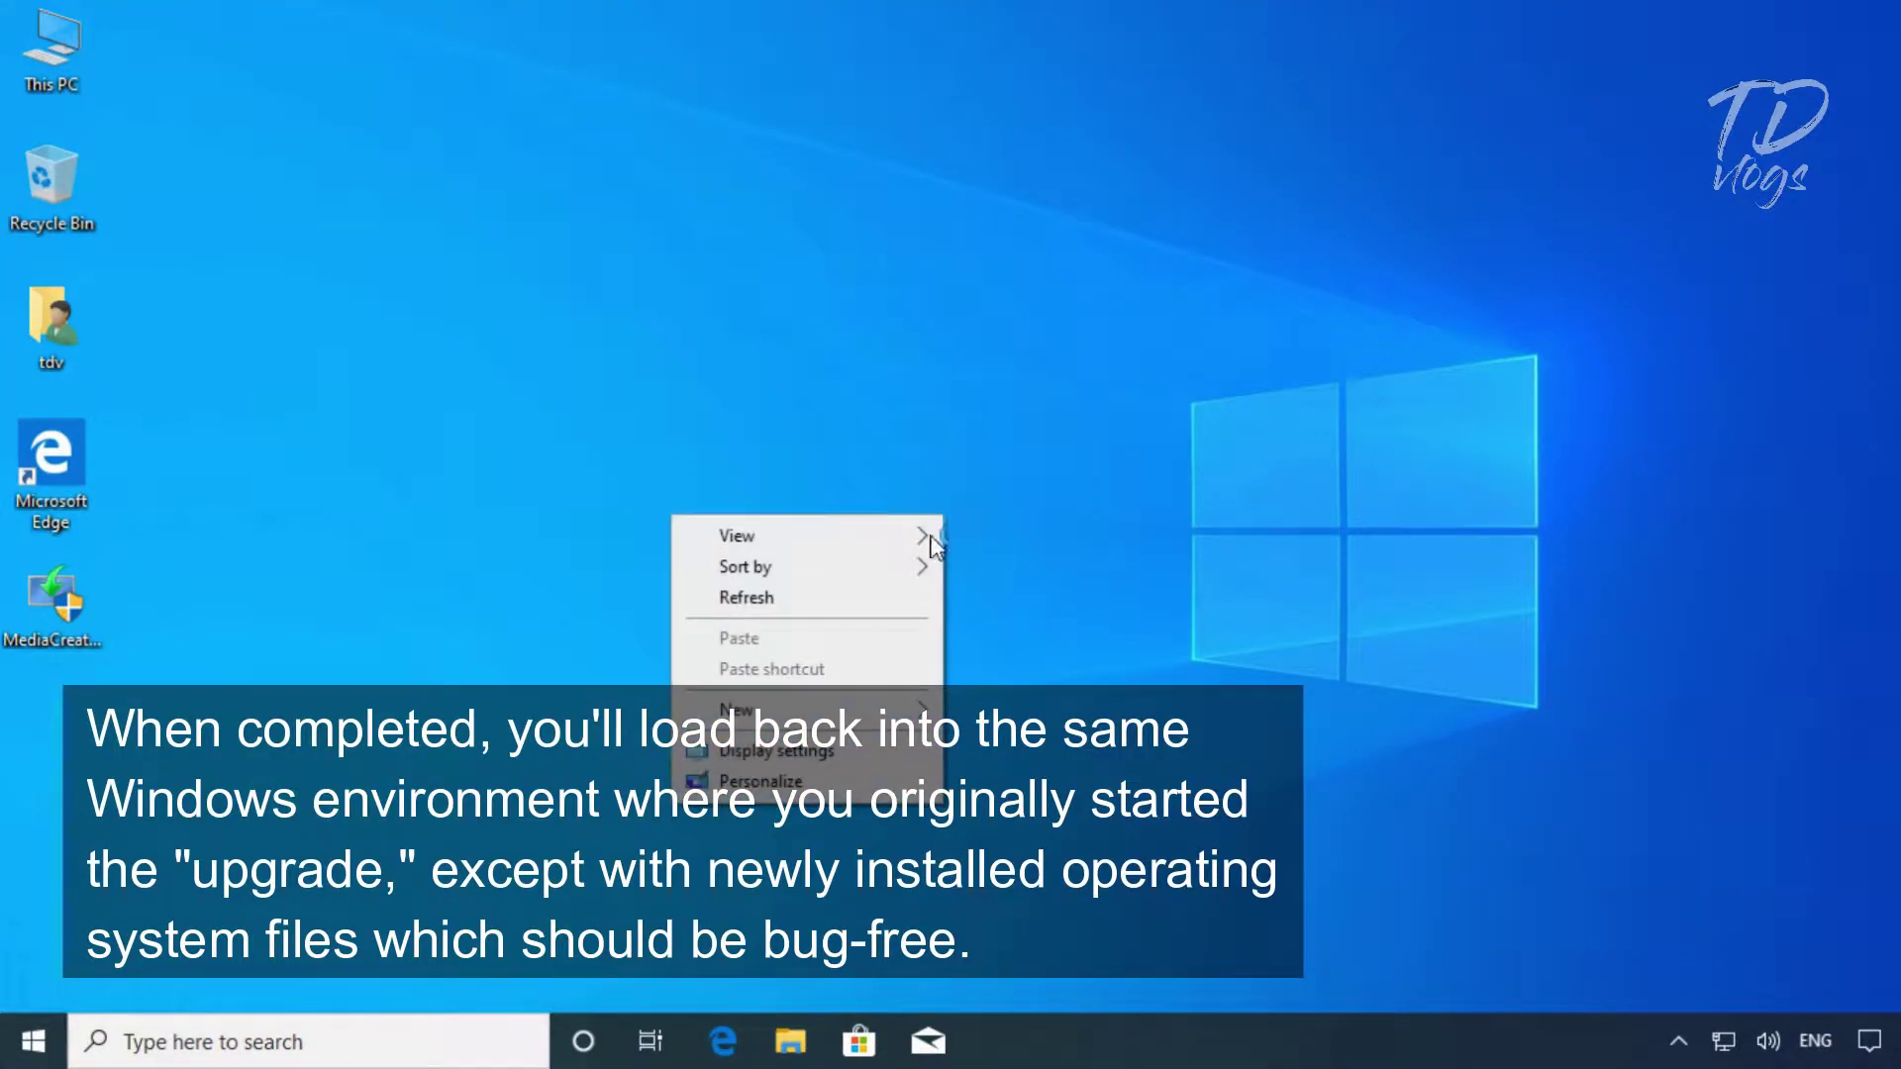
left_click(909, 600)
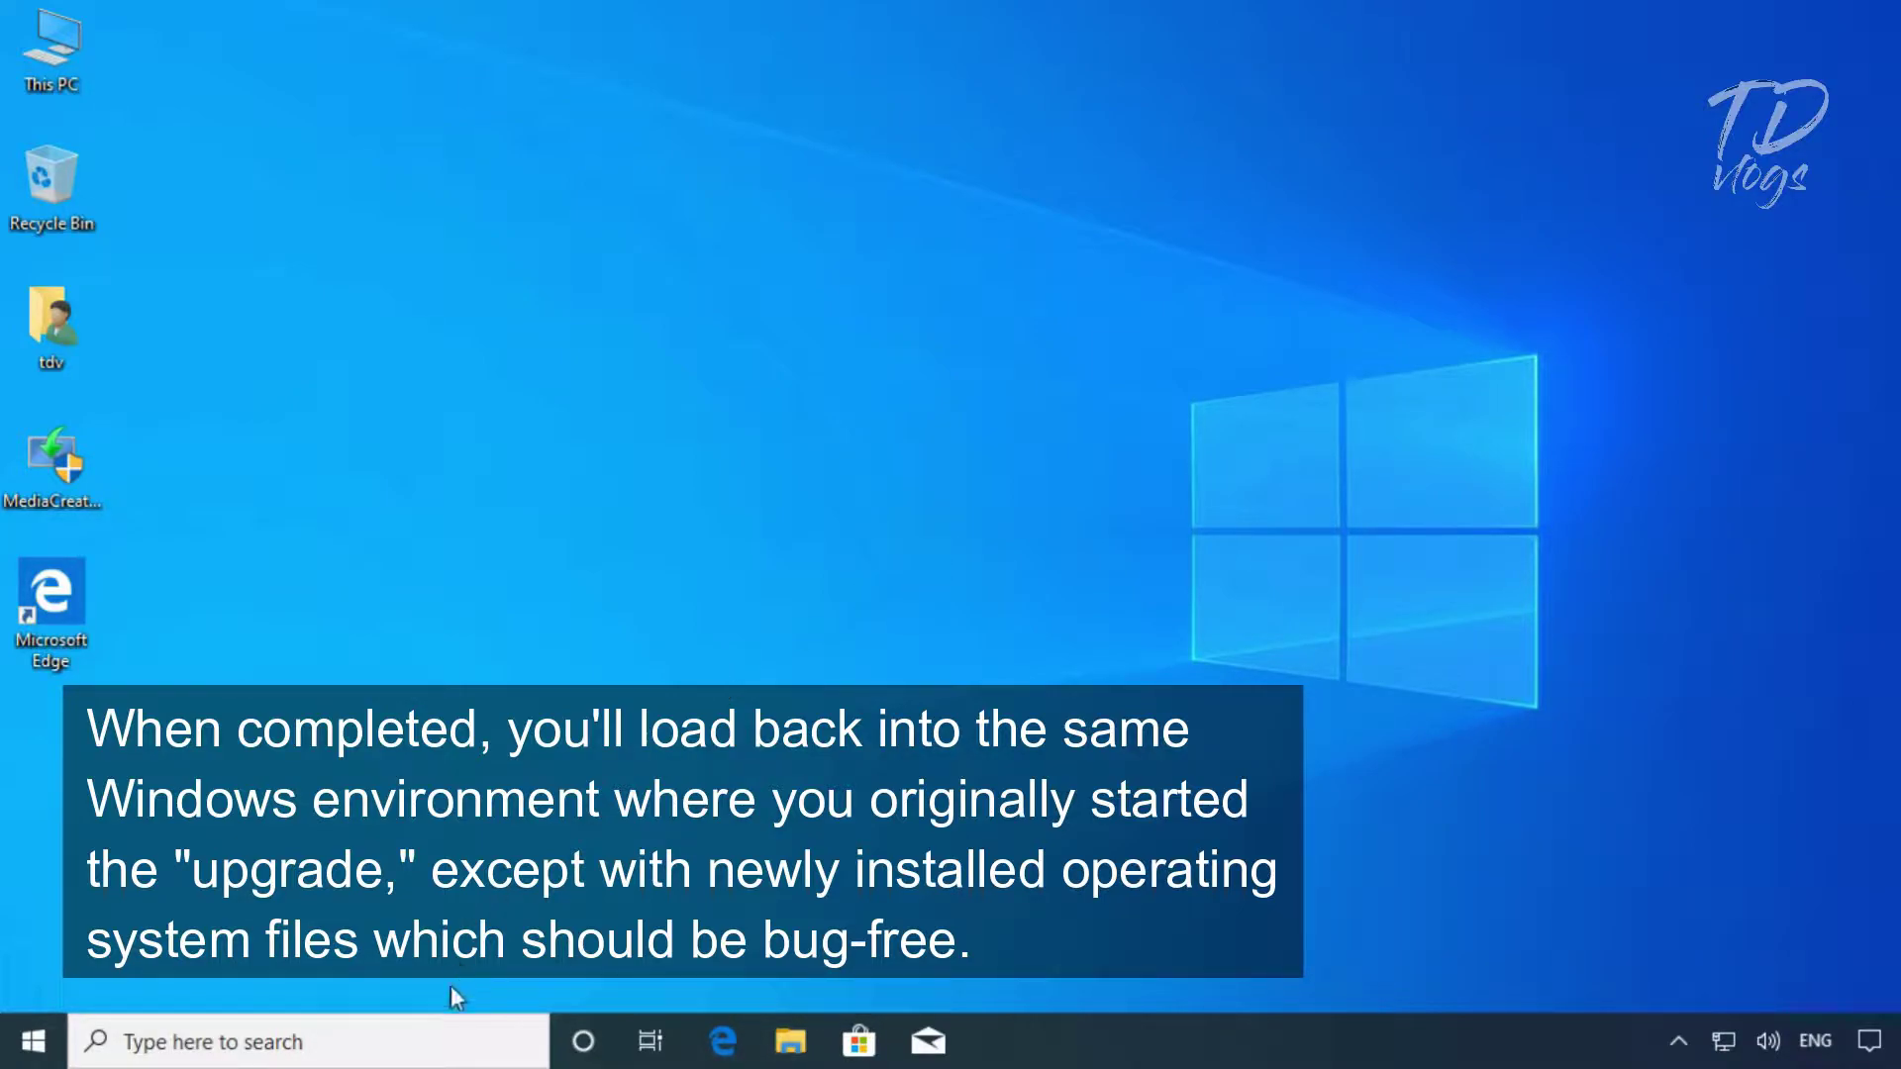
left_click(438, 1046)
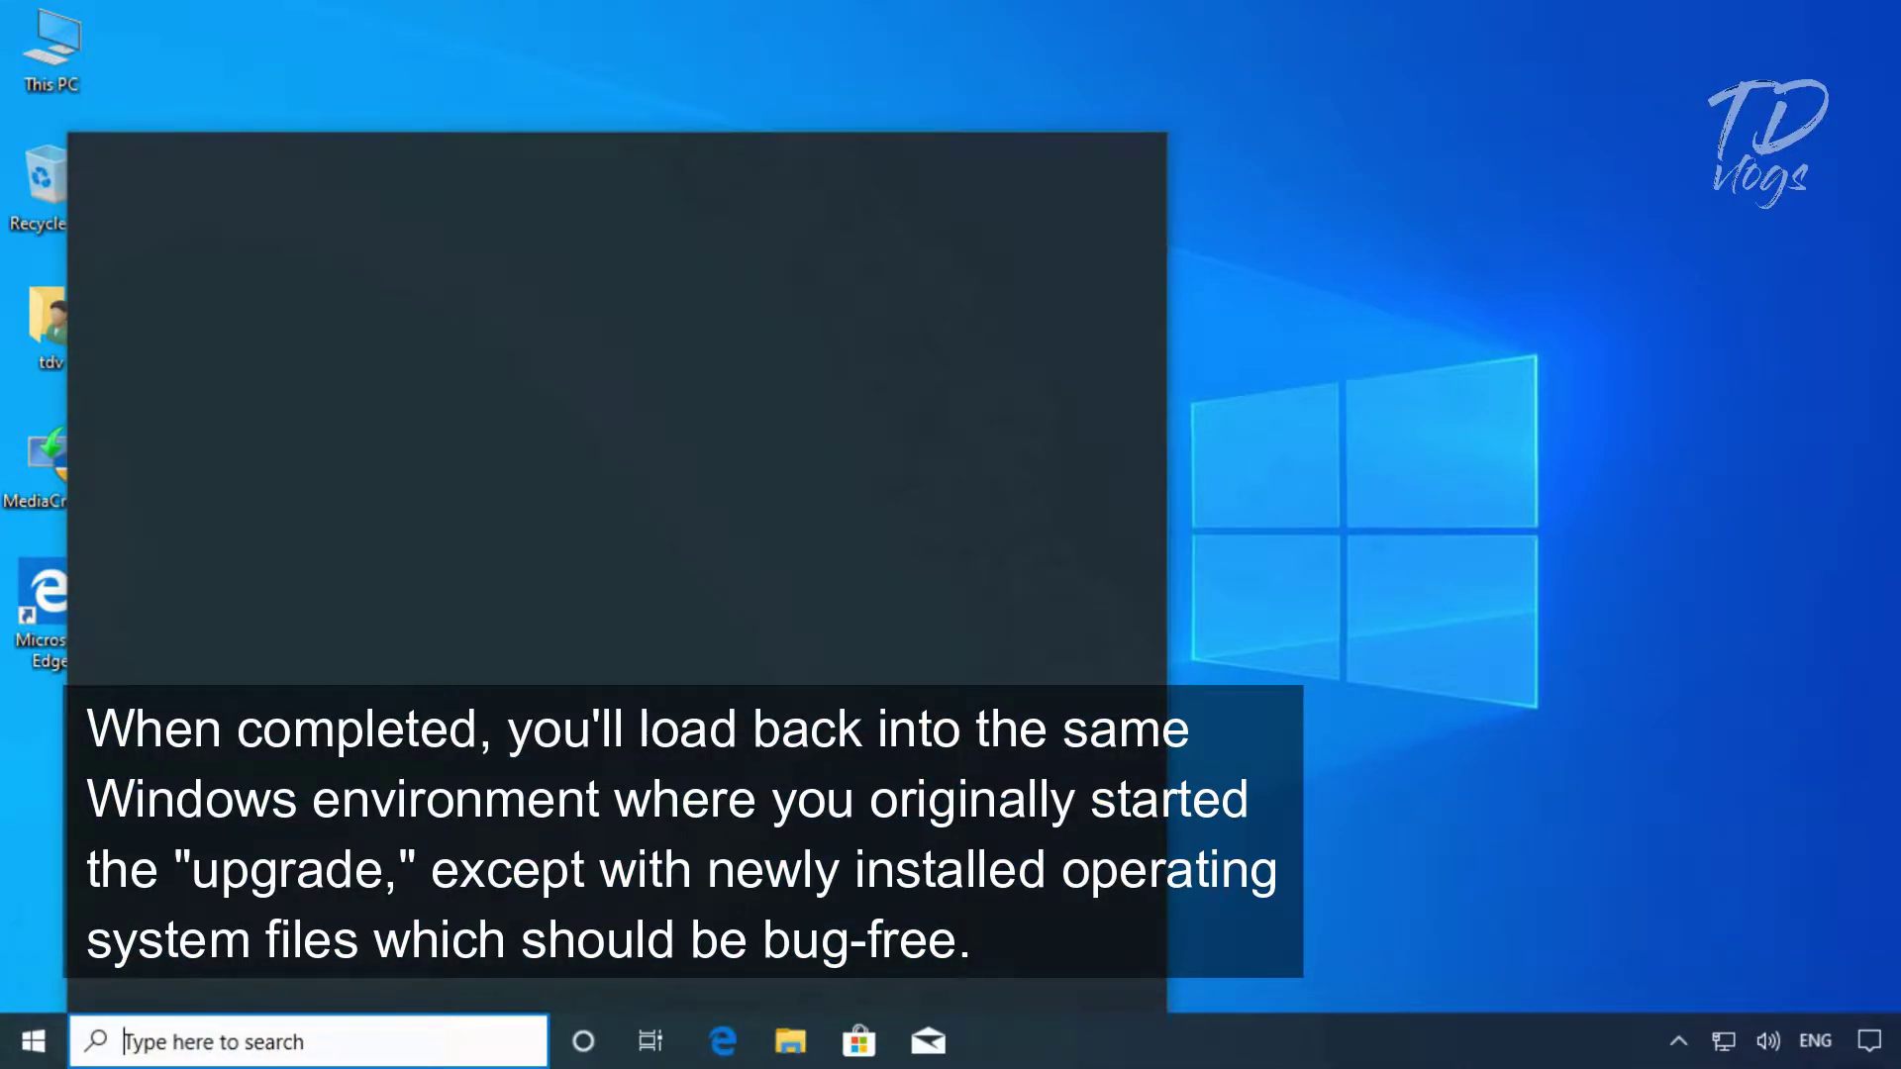
type("winver")
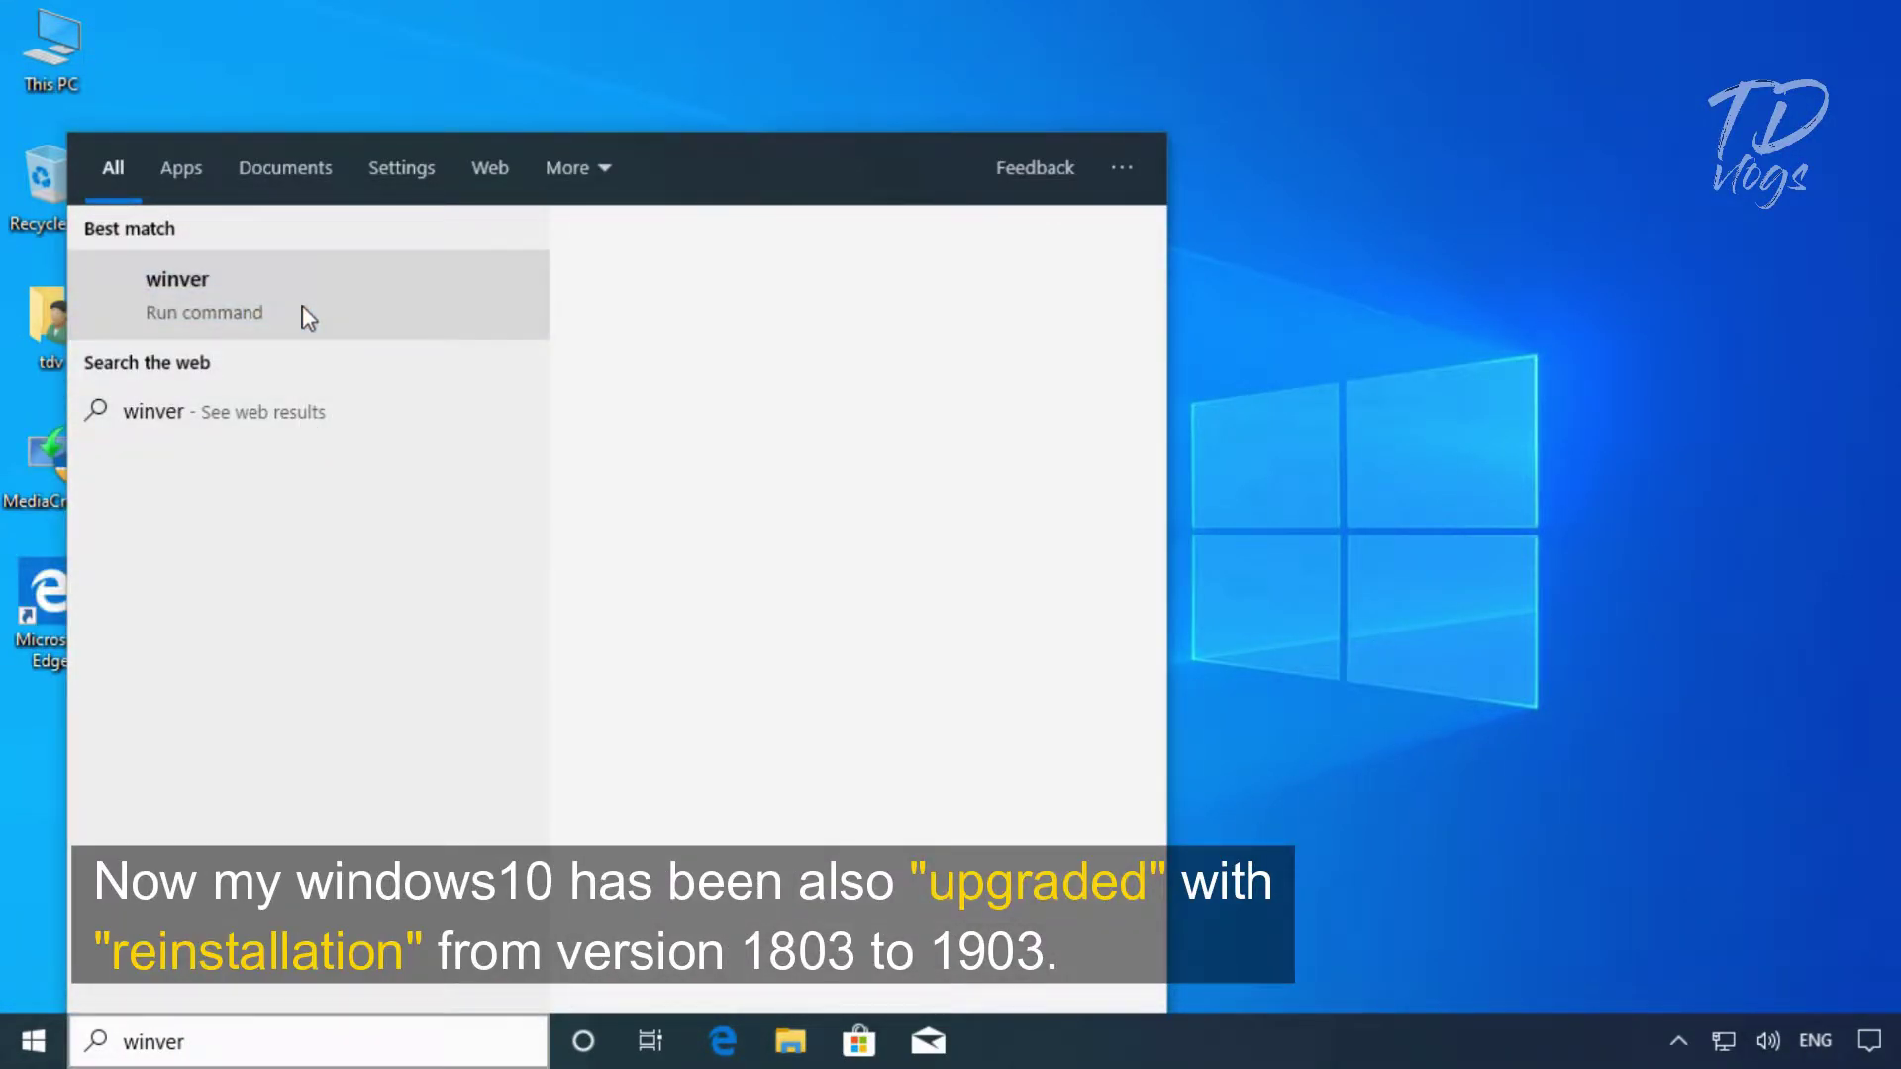
left_click(302, 307)
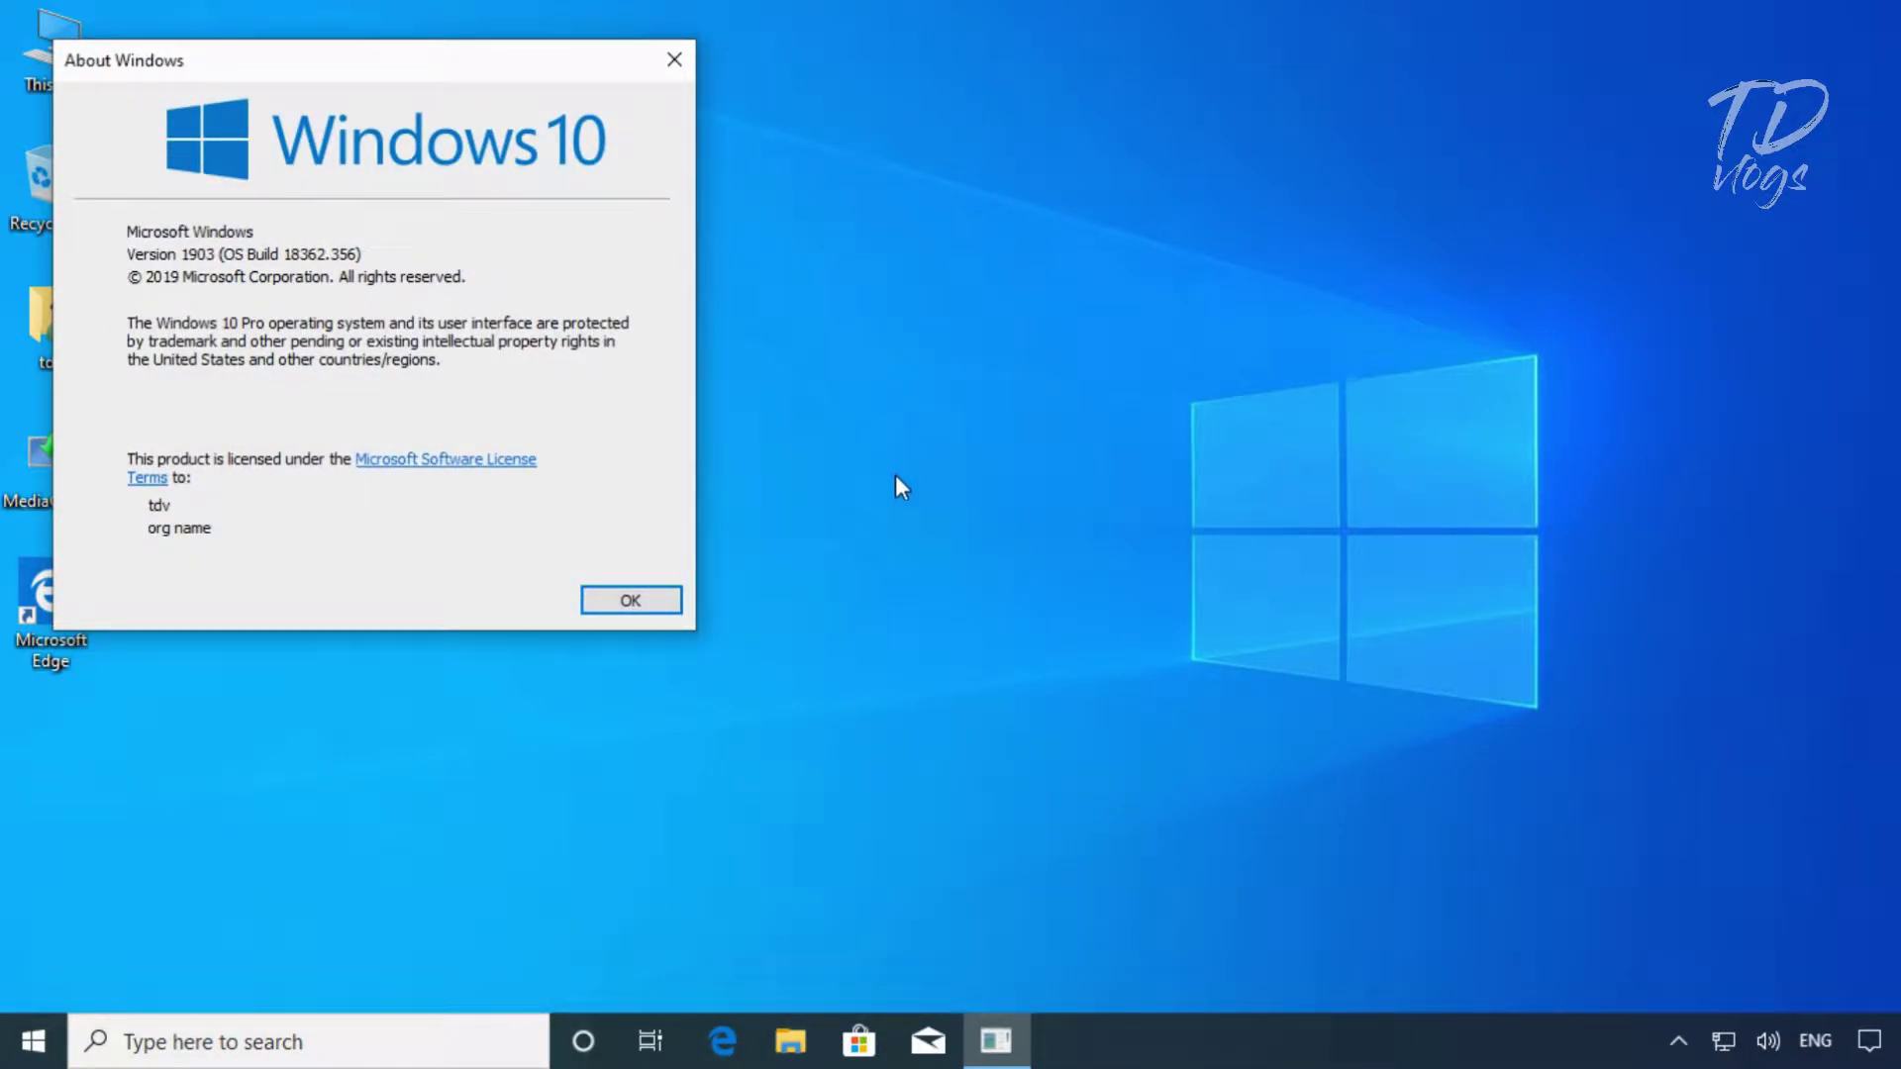
left_click(639, 610)
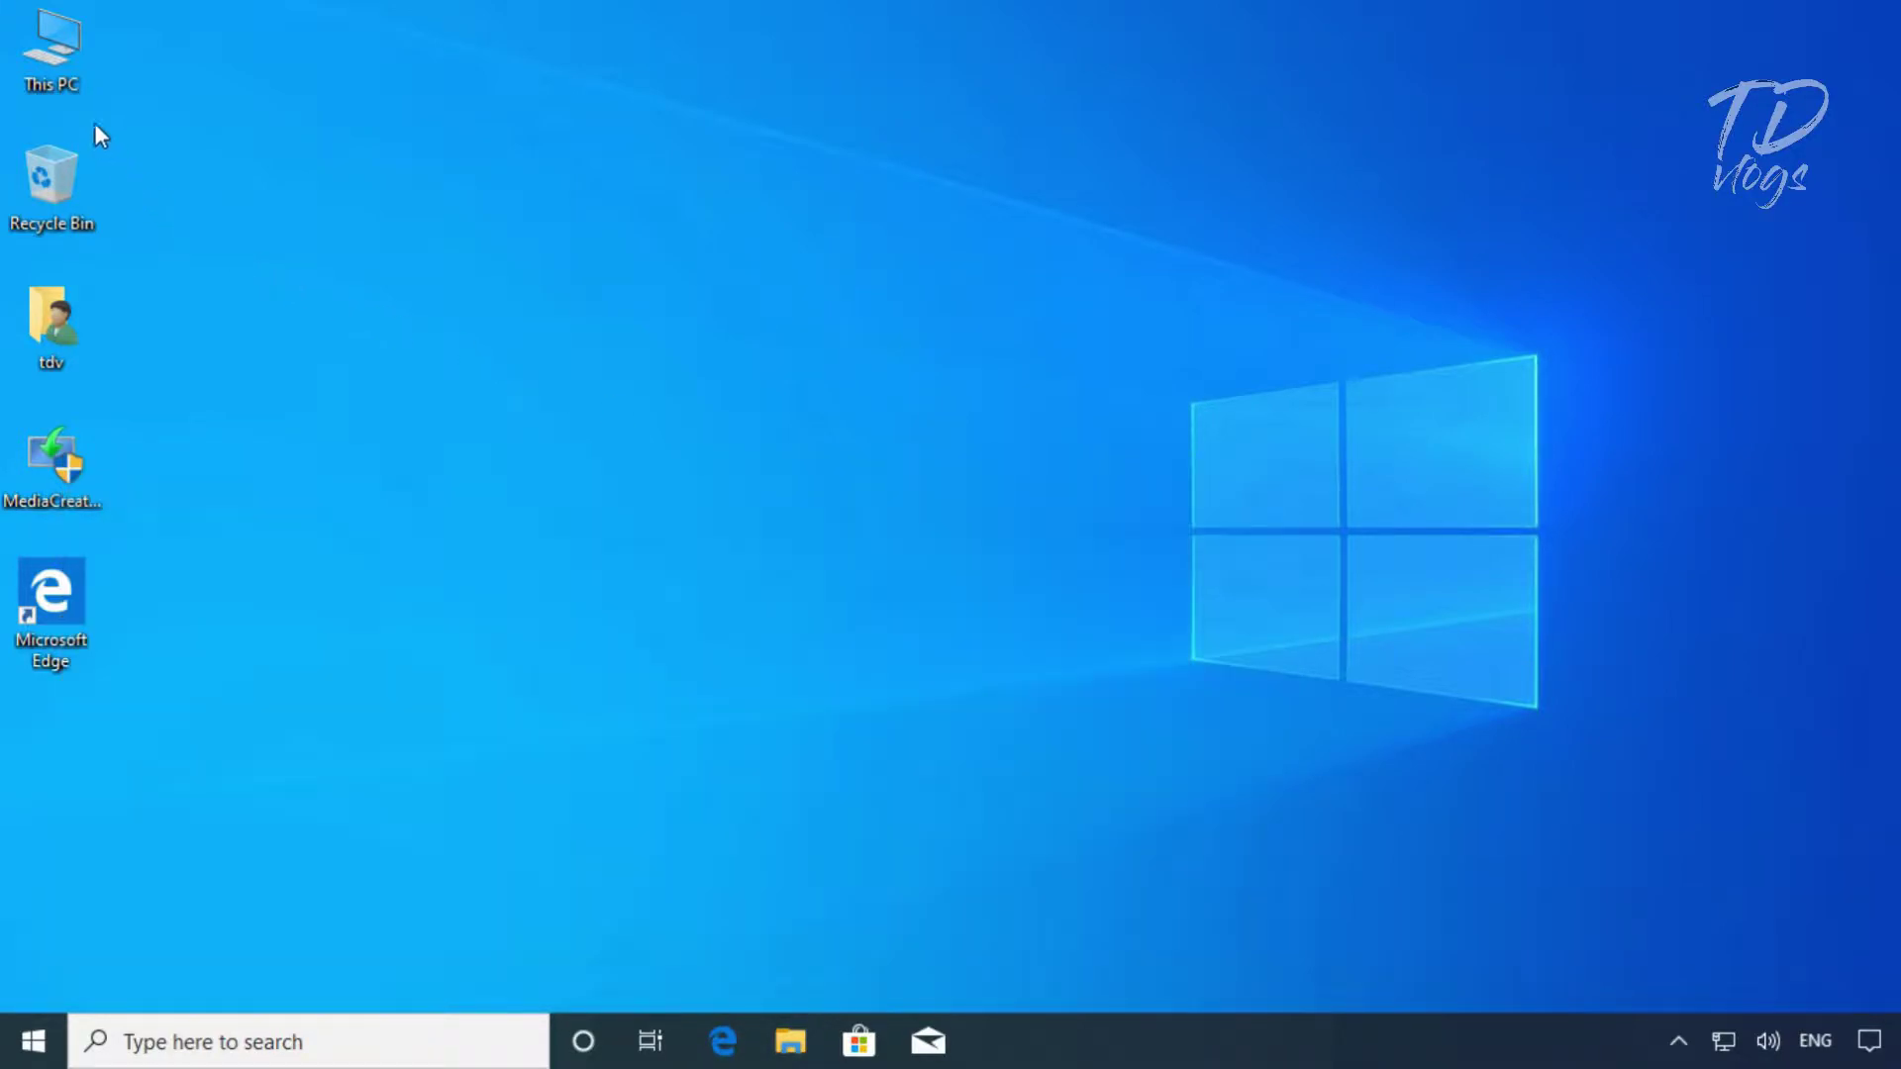
Examine the Windows and Windows.old folders on Local Disk (C:), and close File Explorer
double_click(47, 77)
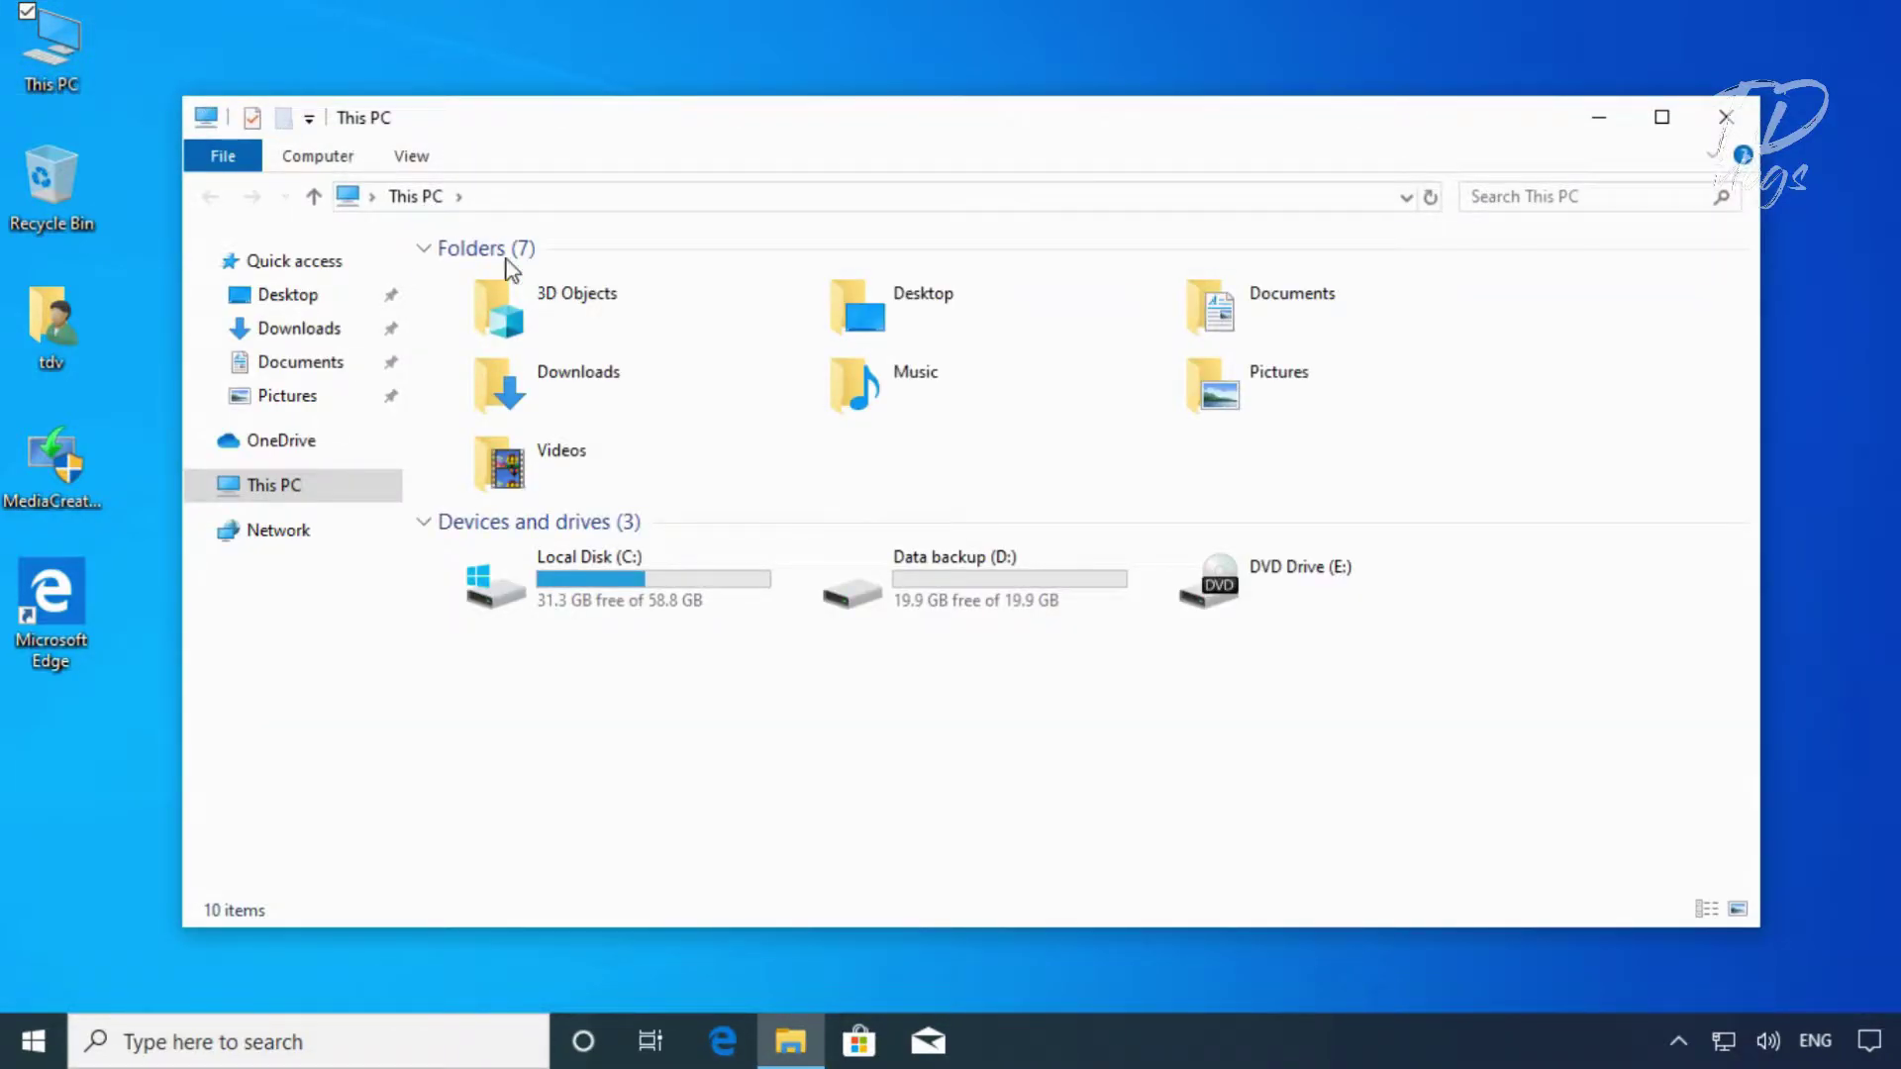
double_click(661, 586)
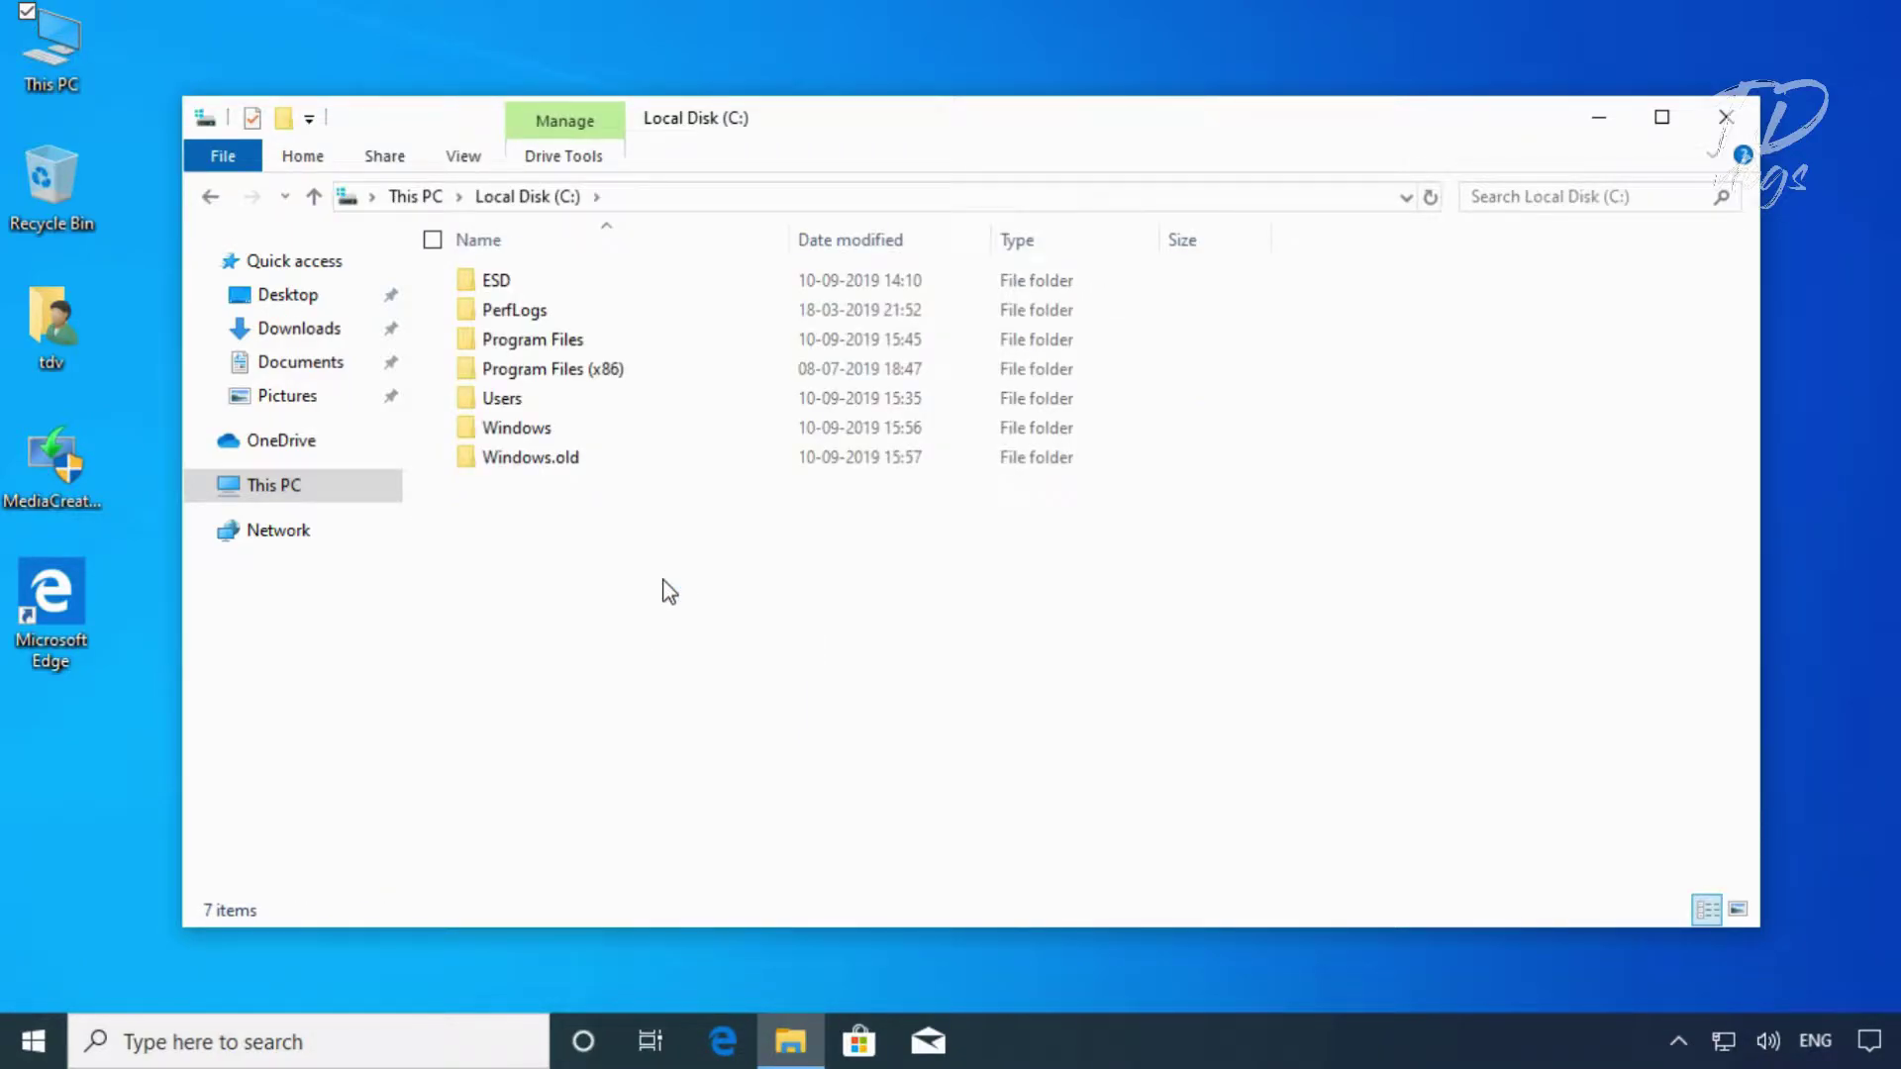
left_click(577, 471)
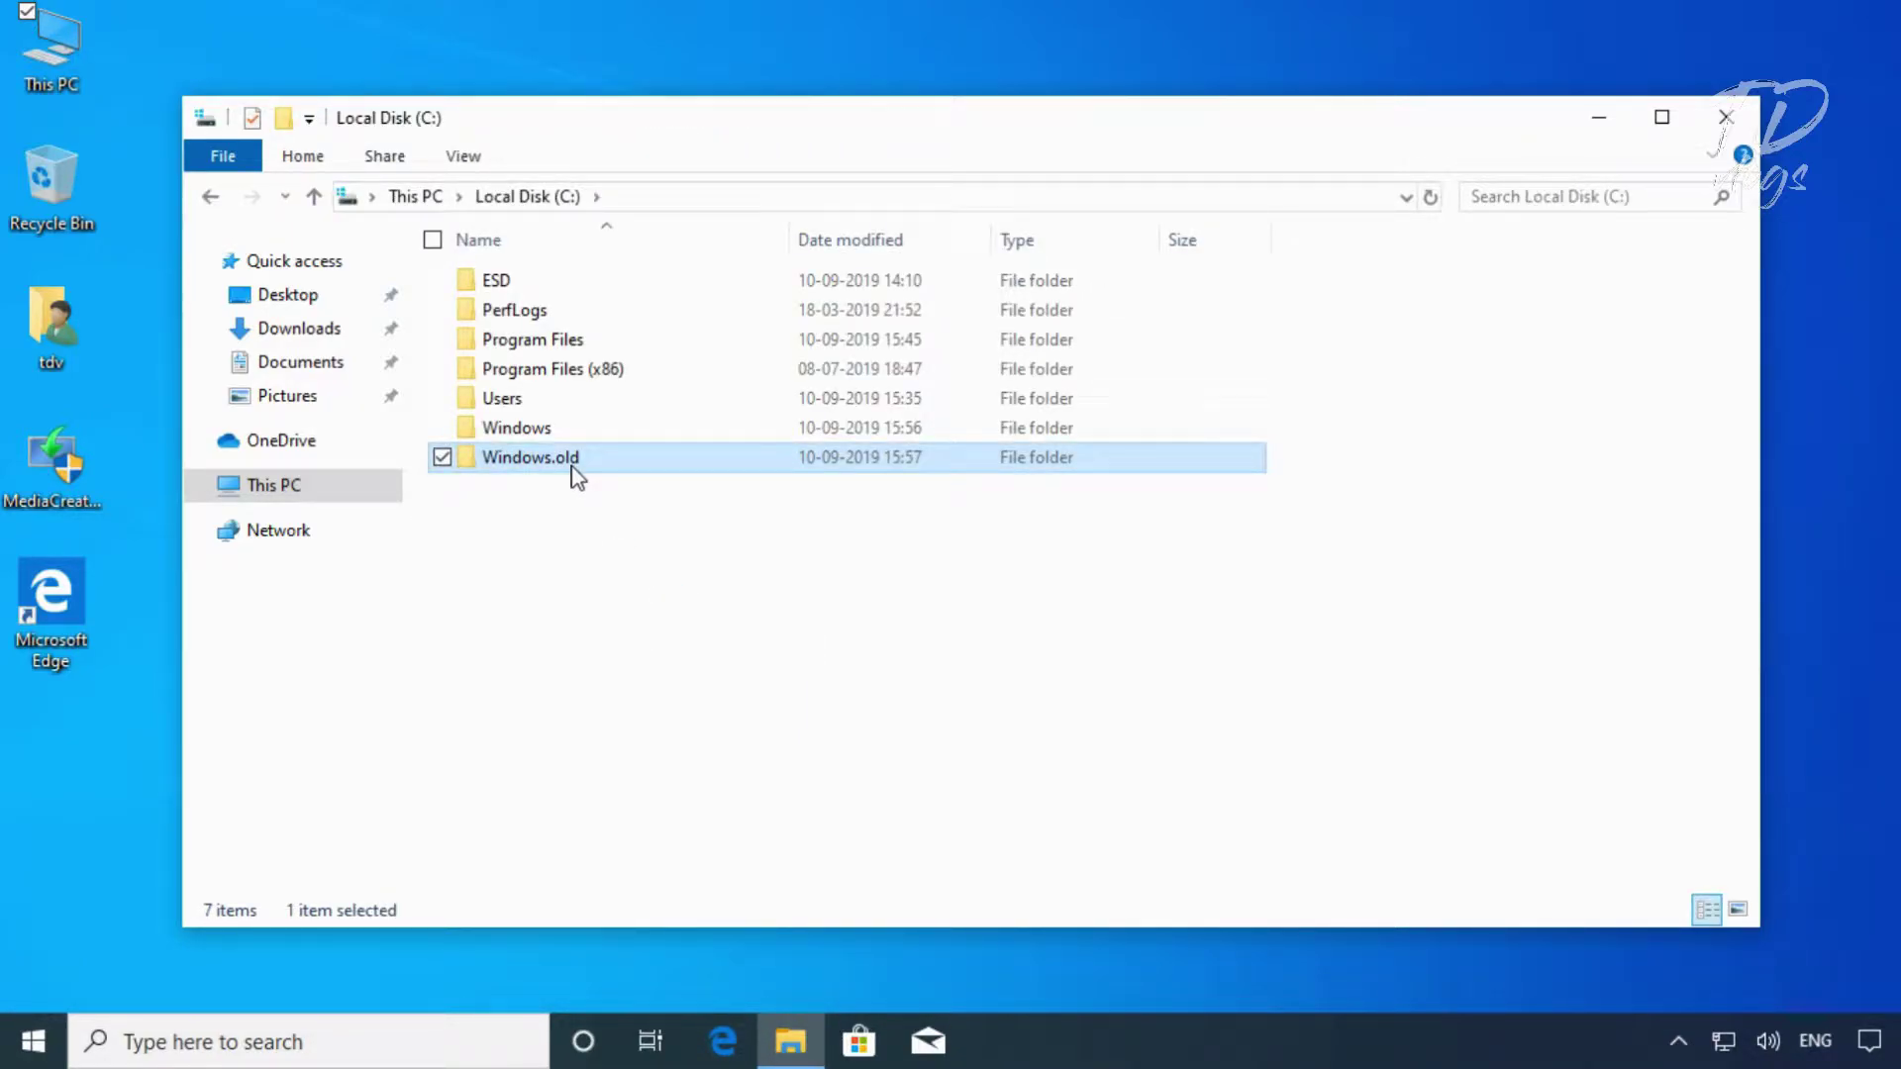
left_click(550, 440)
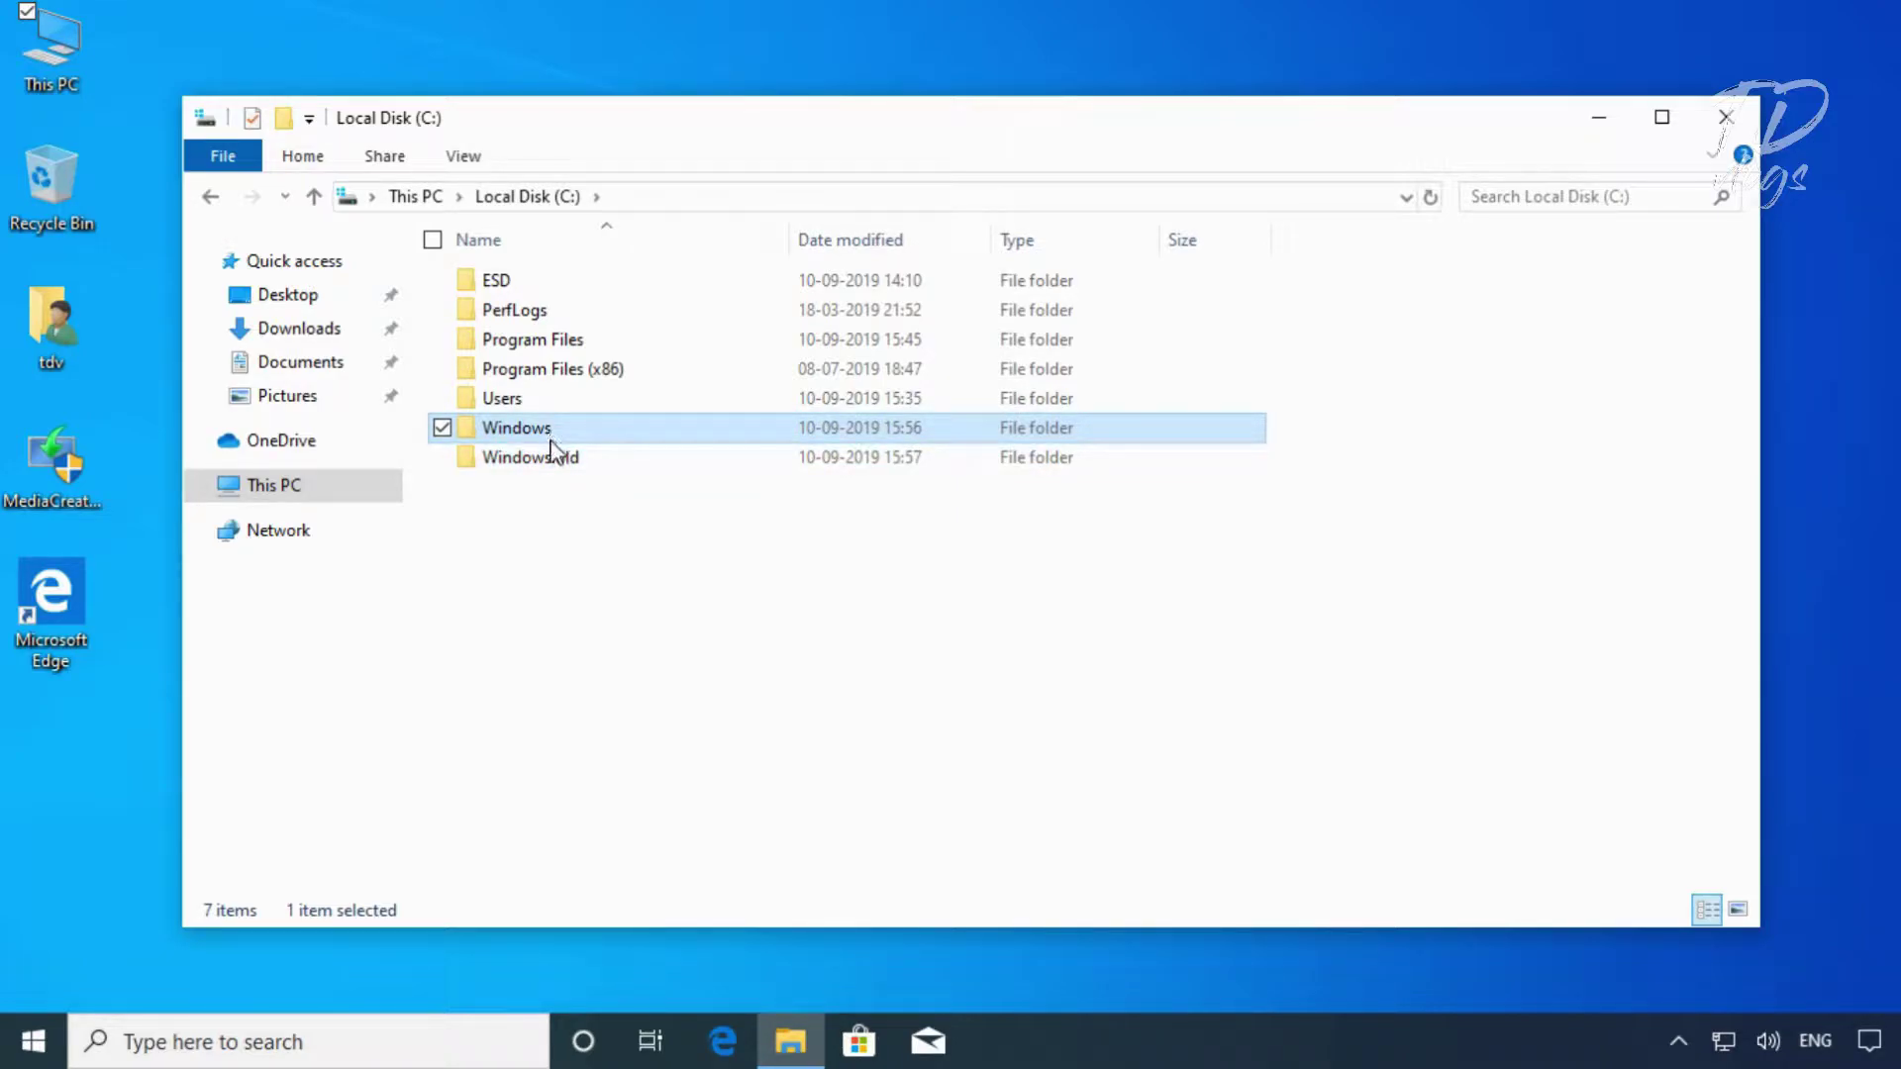
left_click(216, 198)
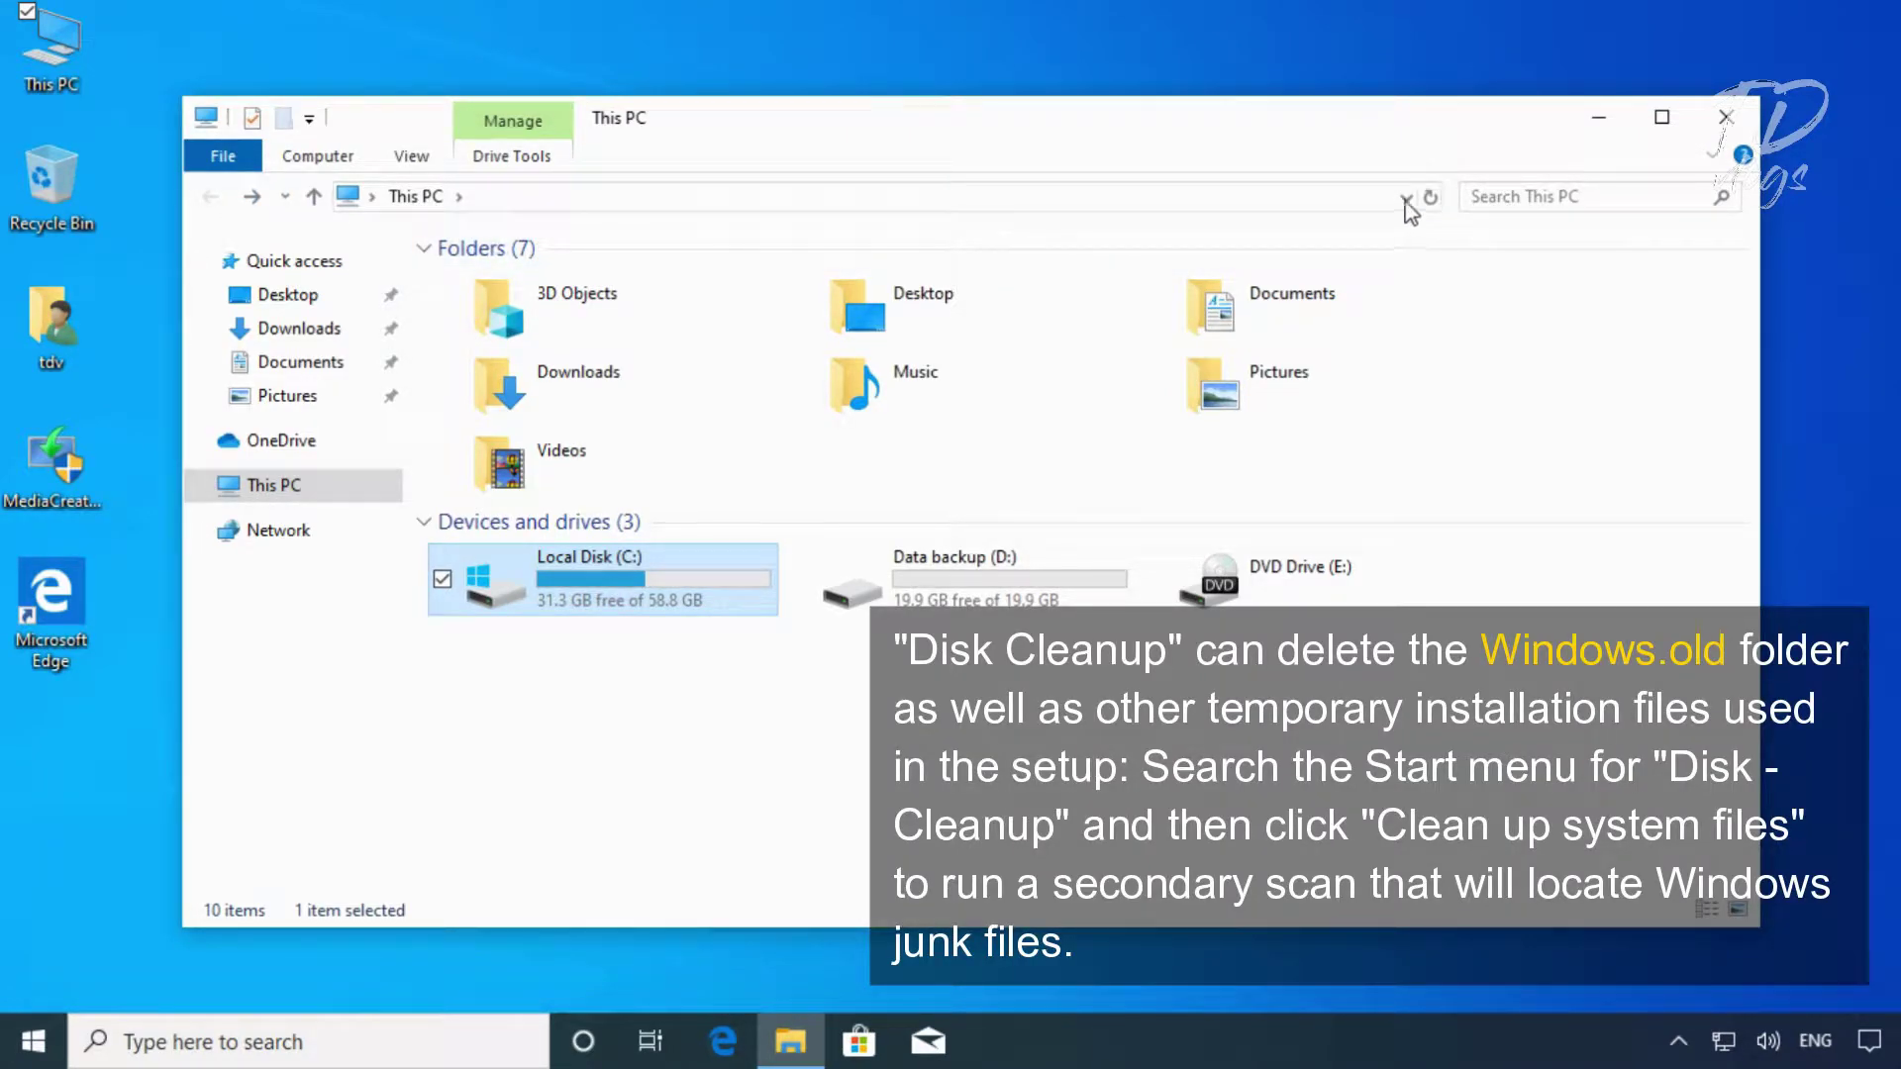
left_click(1728, 116)
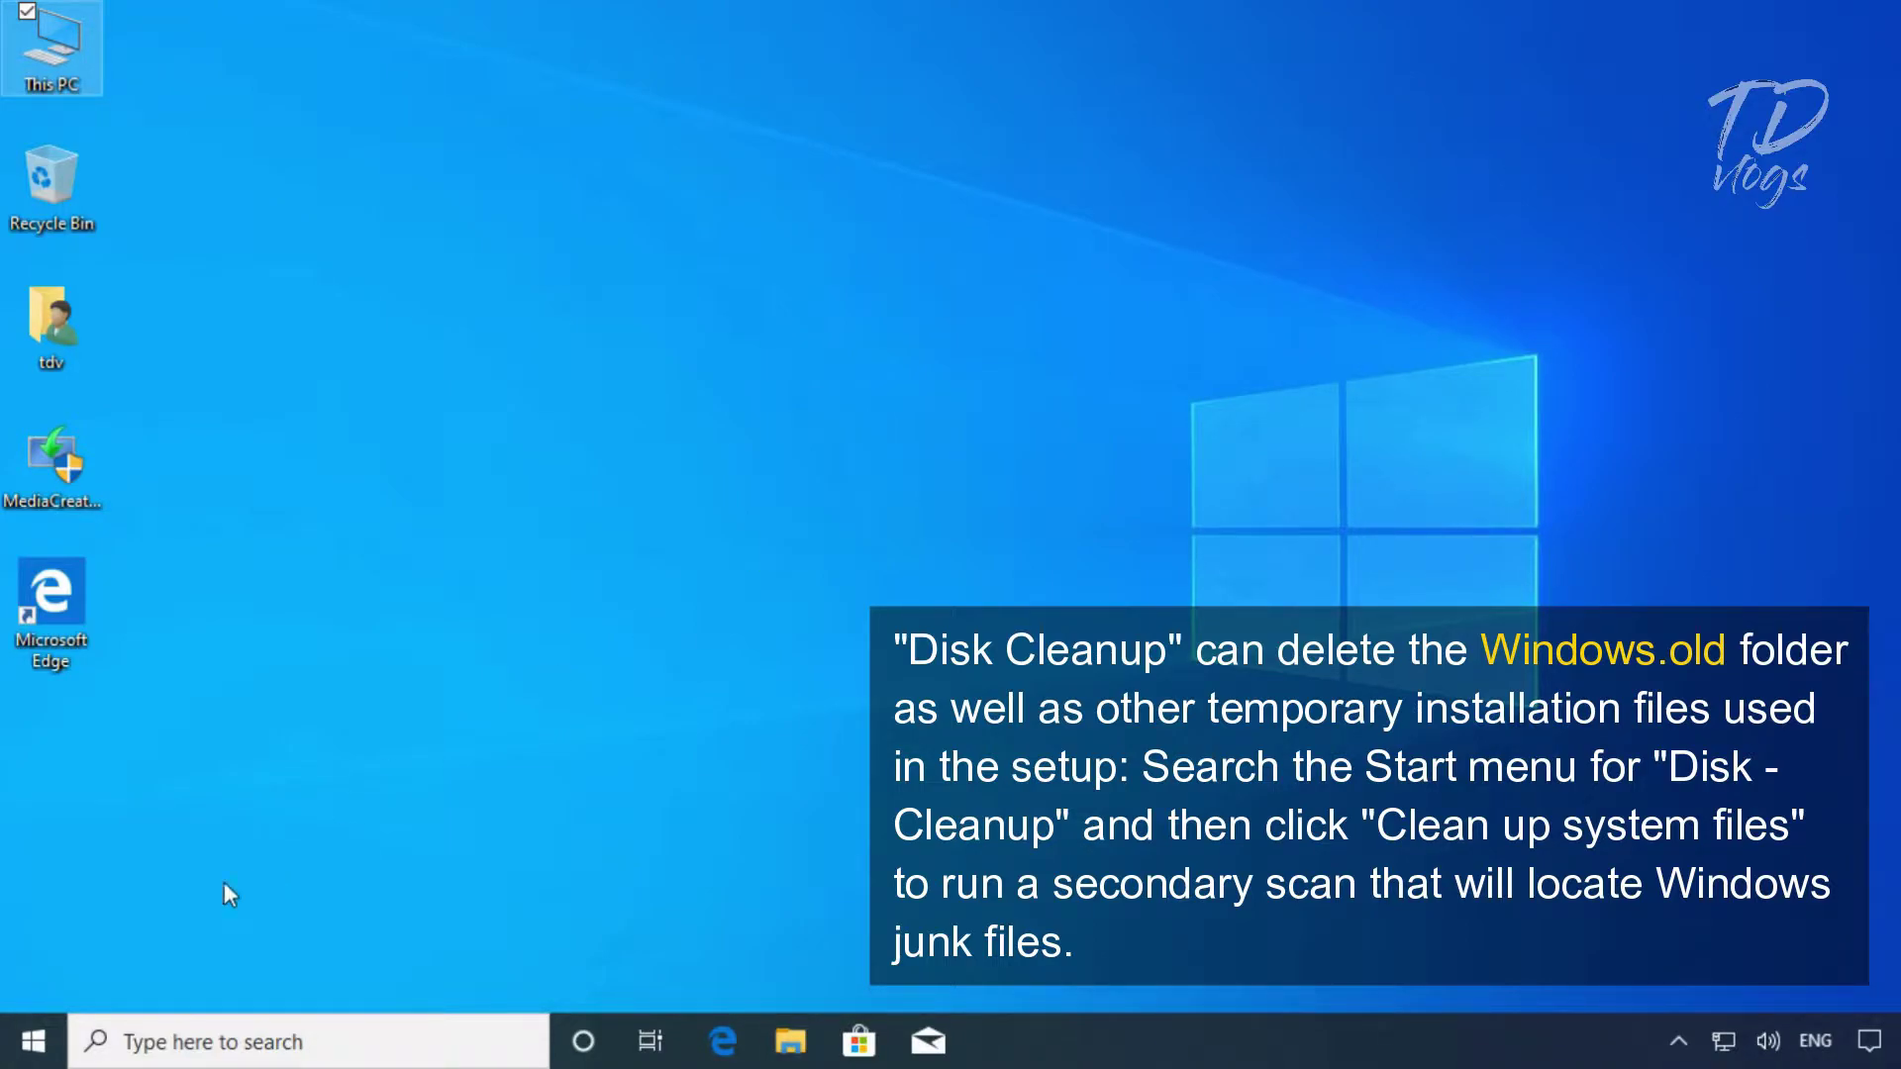
Launch Disk Cleanup with the cleanmgr command and scan drive (C:), extending the scan to system files
right_click(21, 1045)
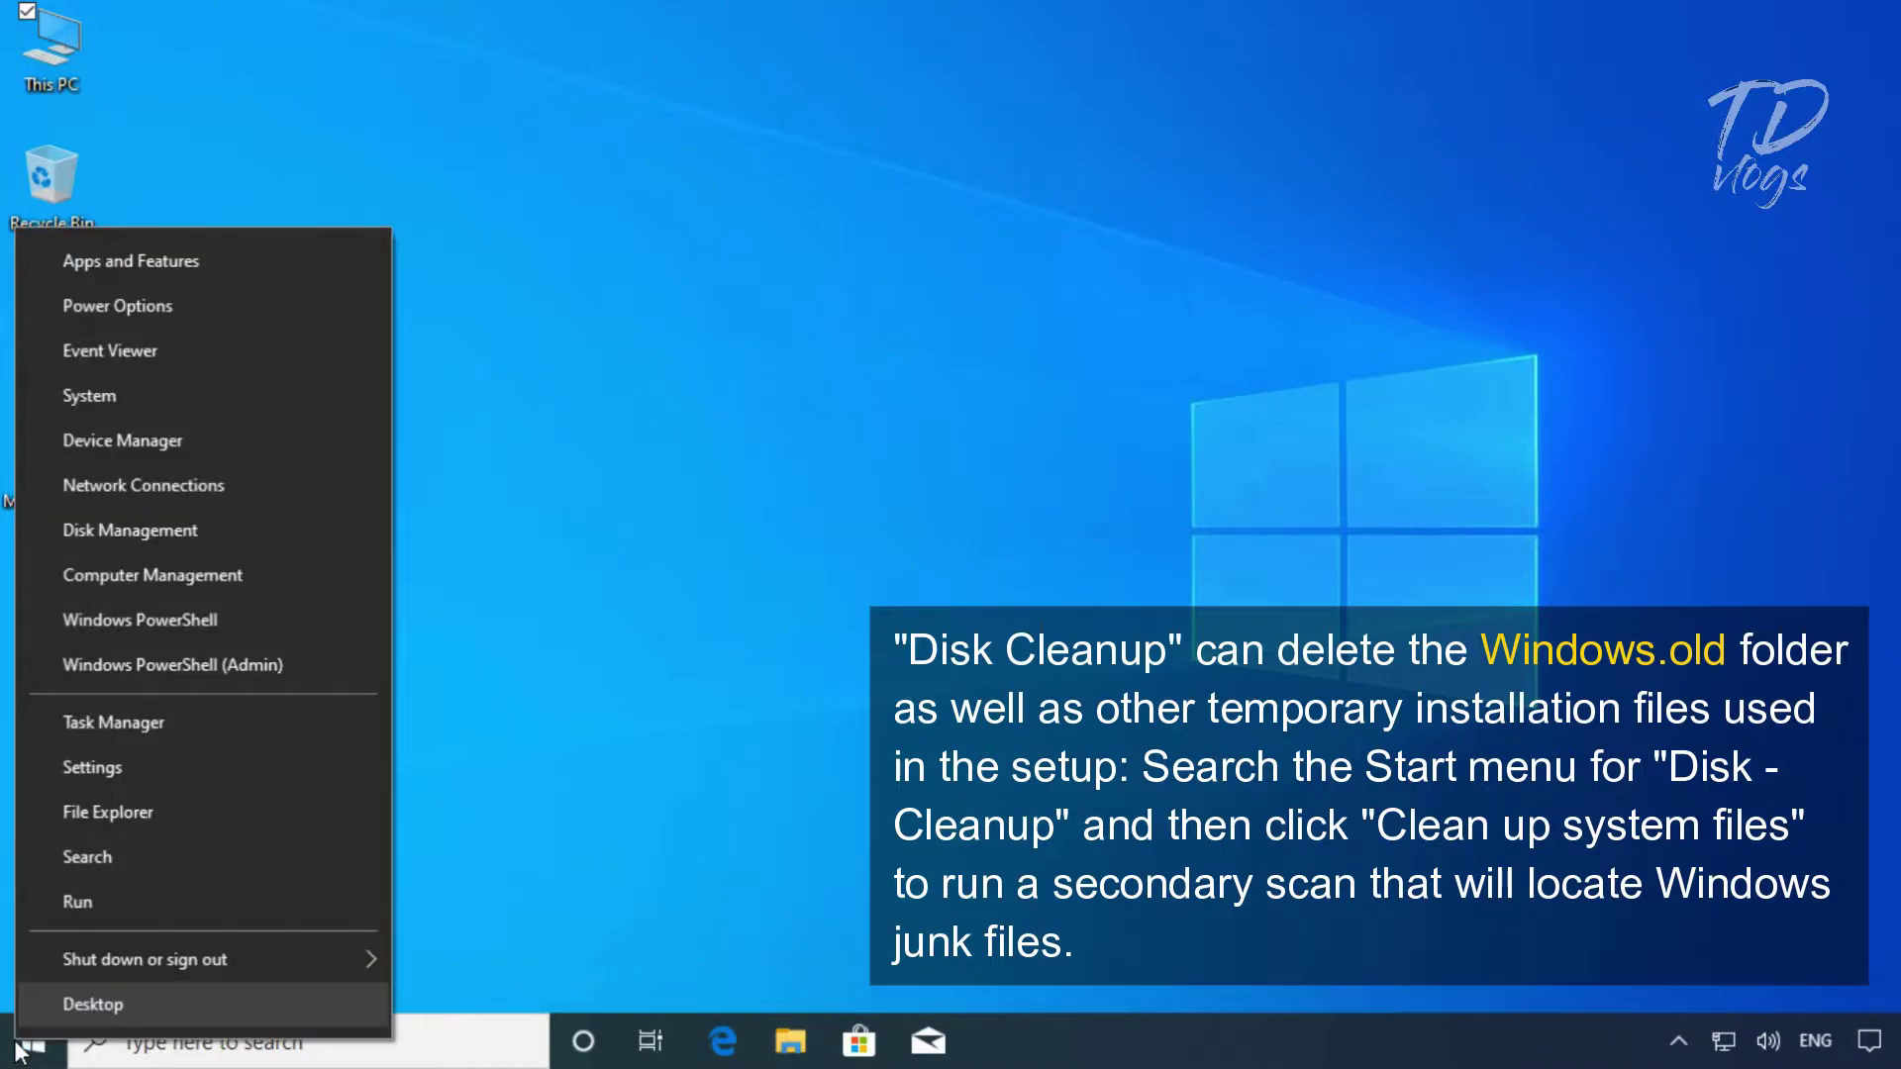
left_click(85, 915)
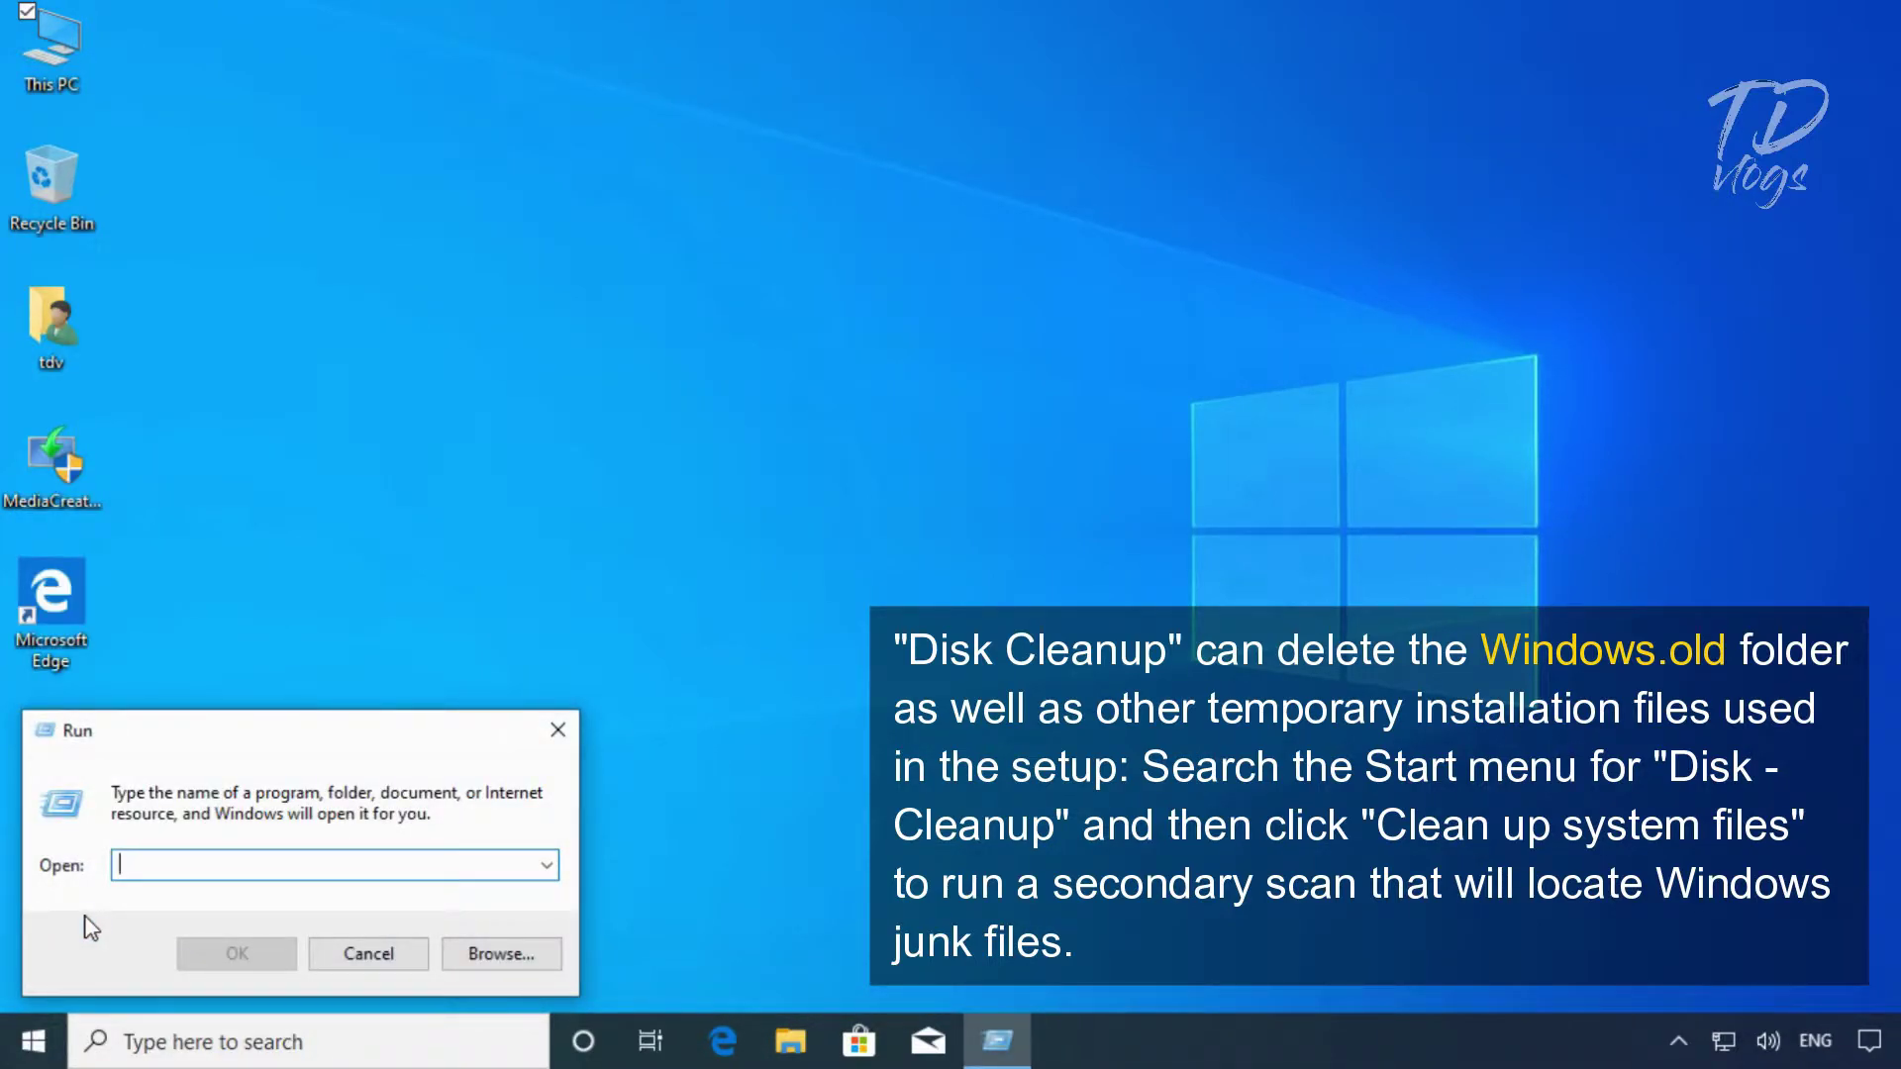
type("c")
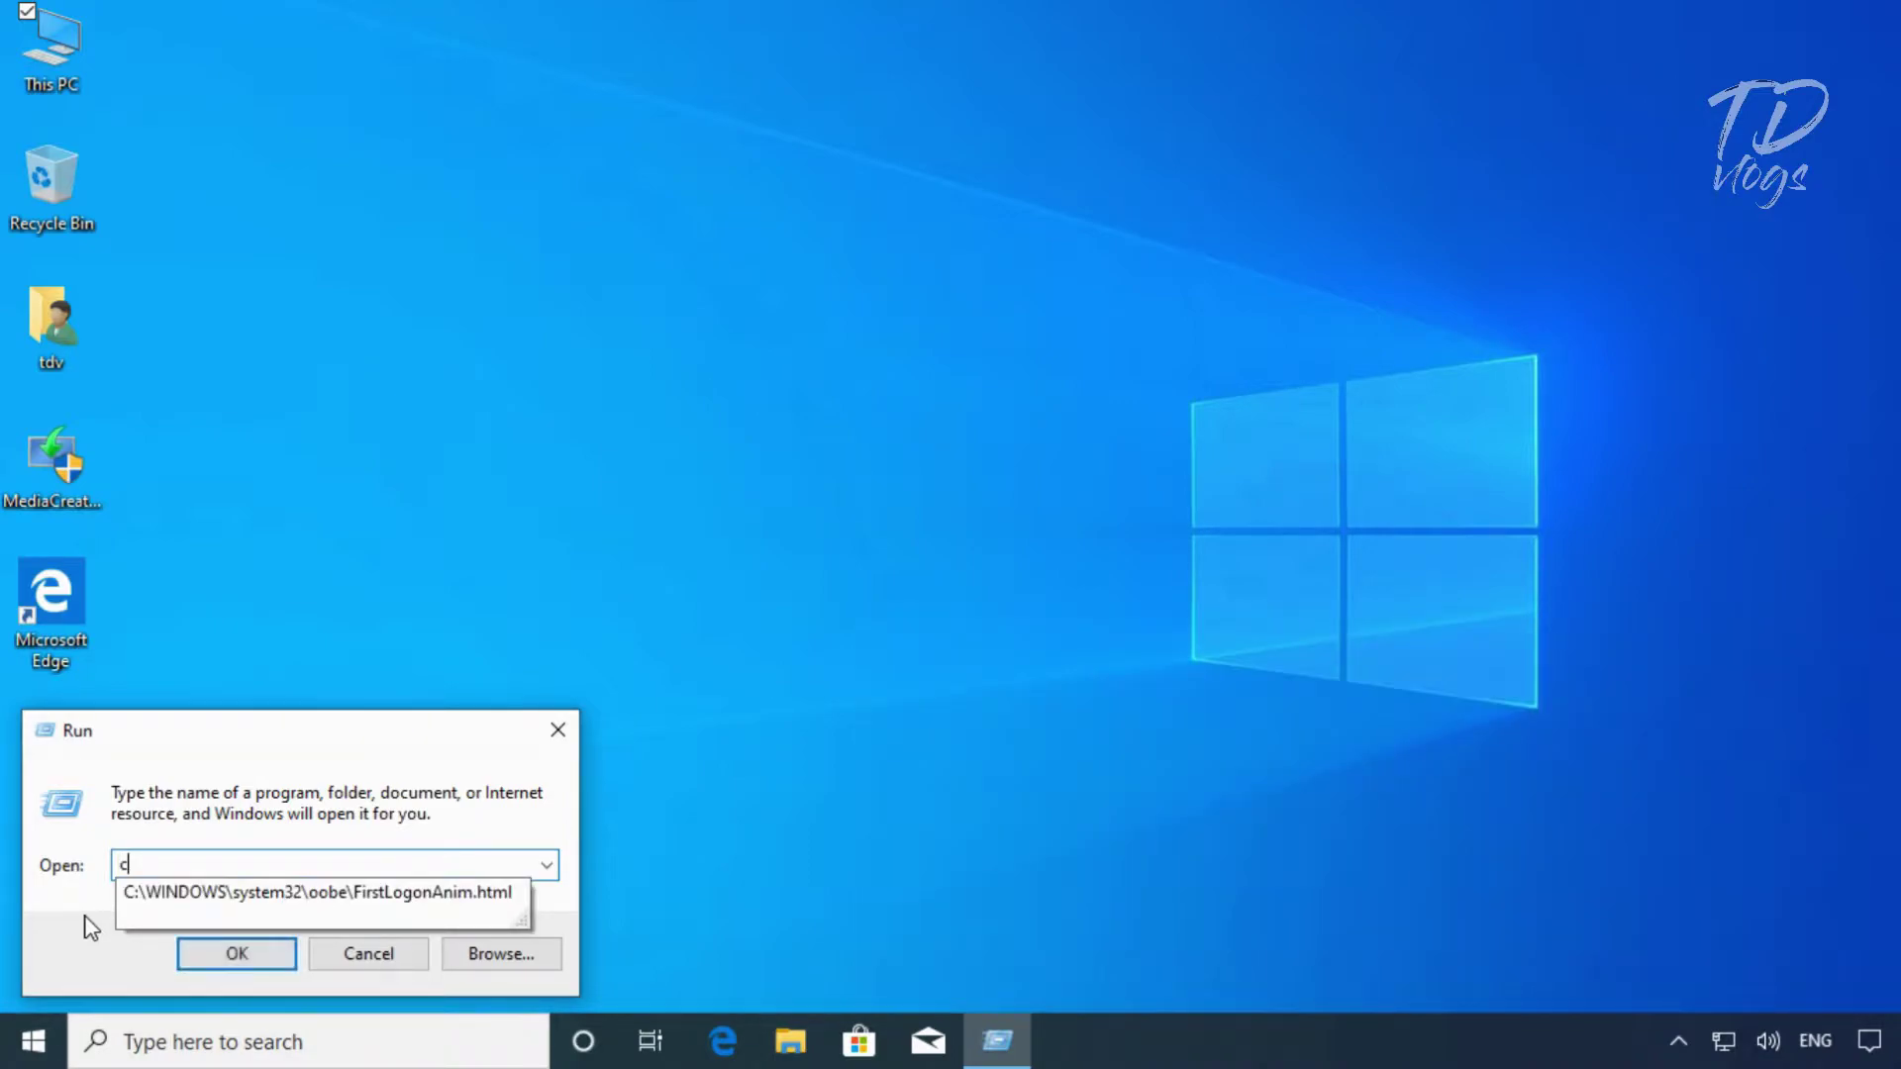
type("leanmgr")
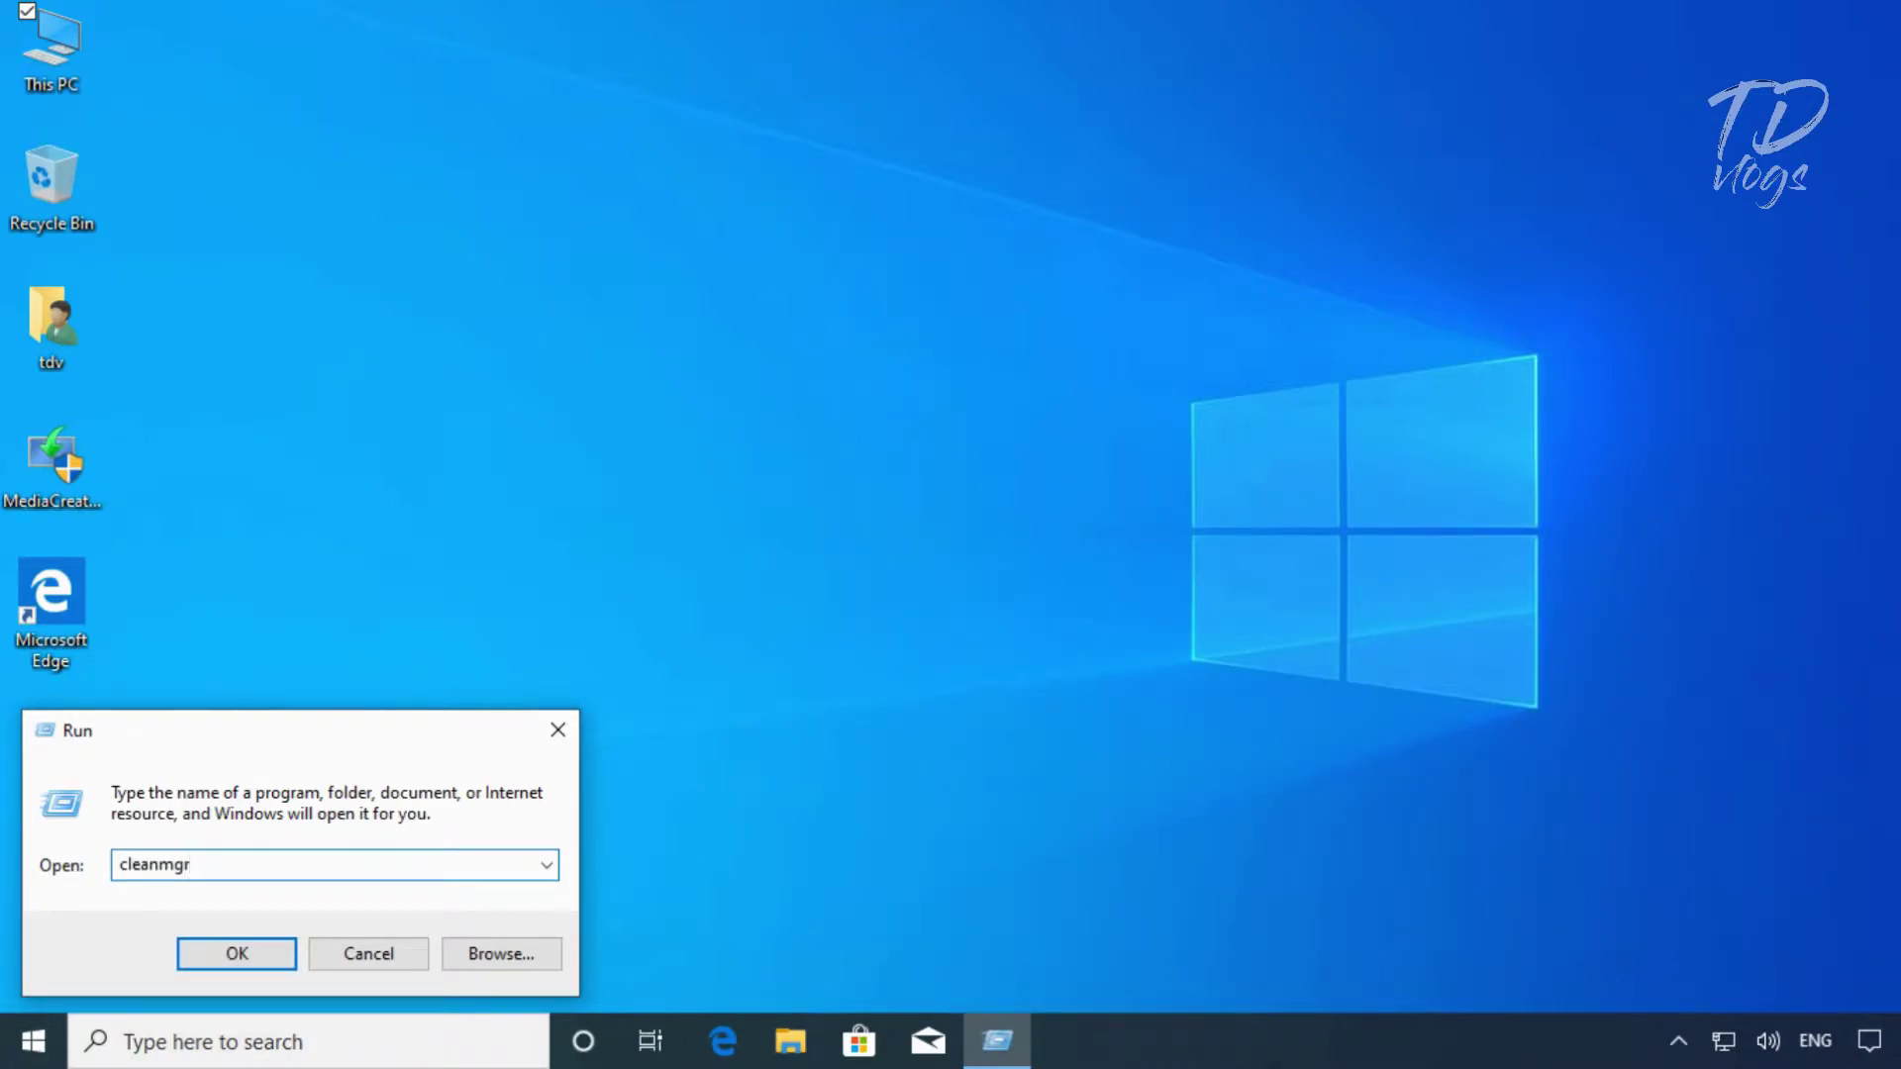
left_click(214, 953)
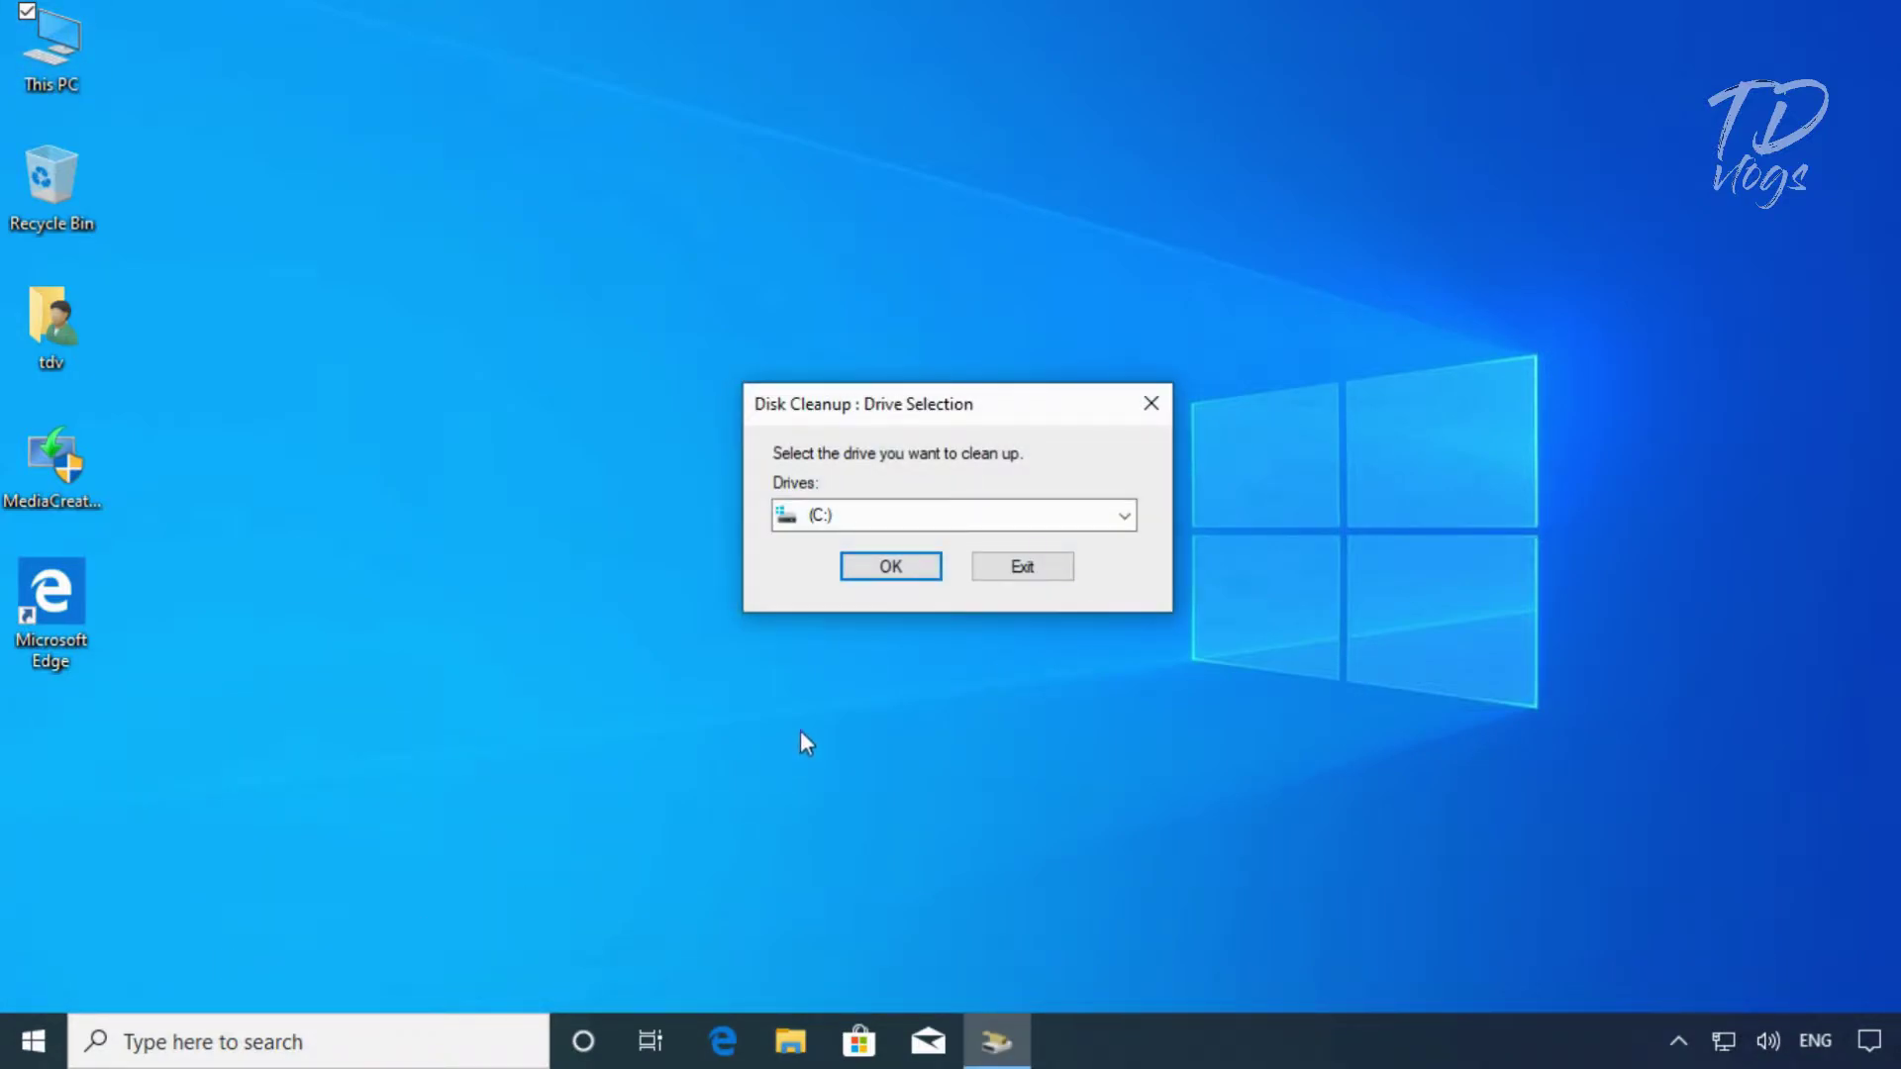
left_click(902, 580)
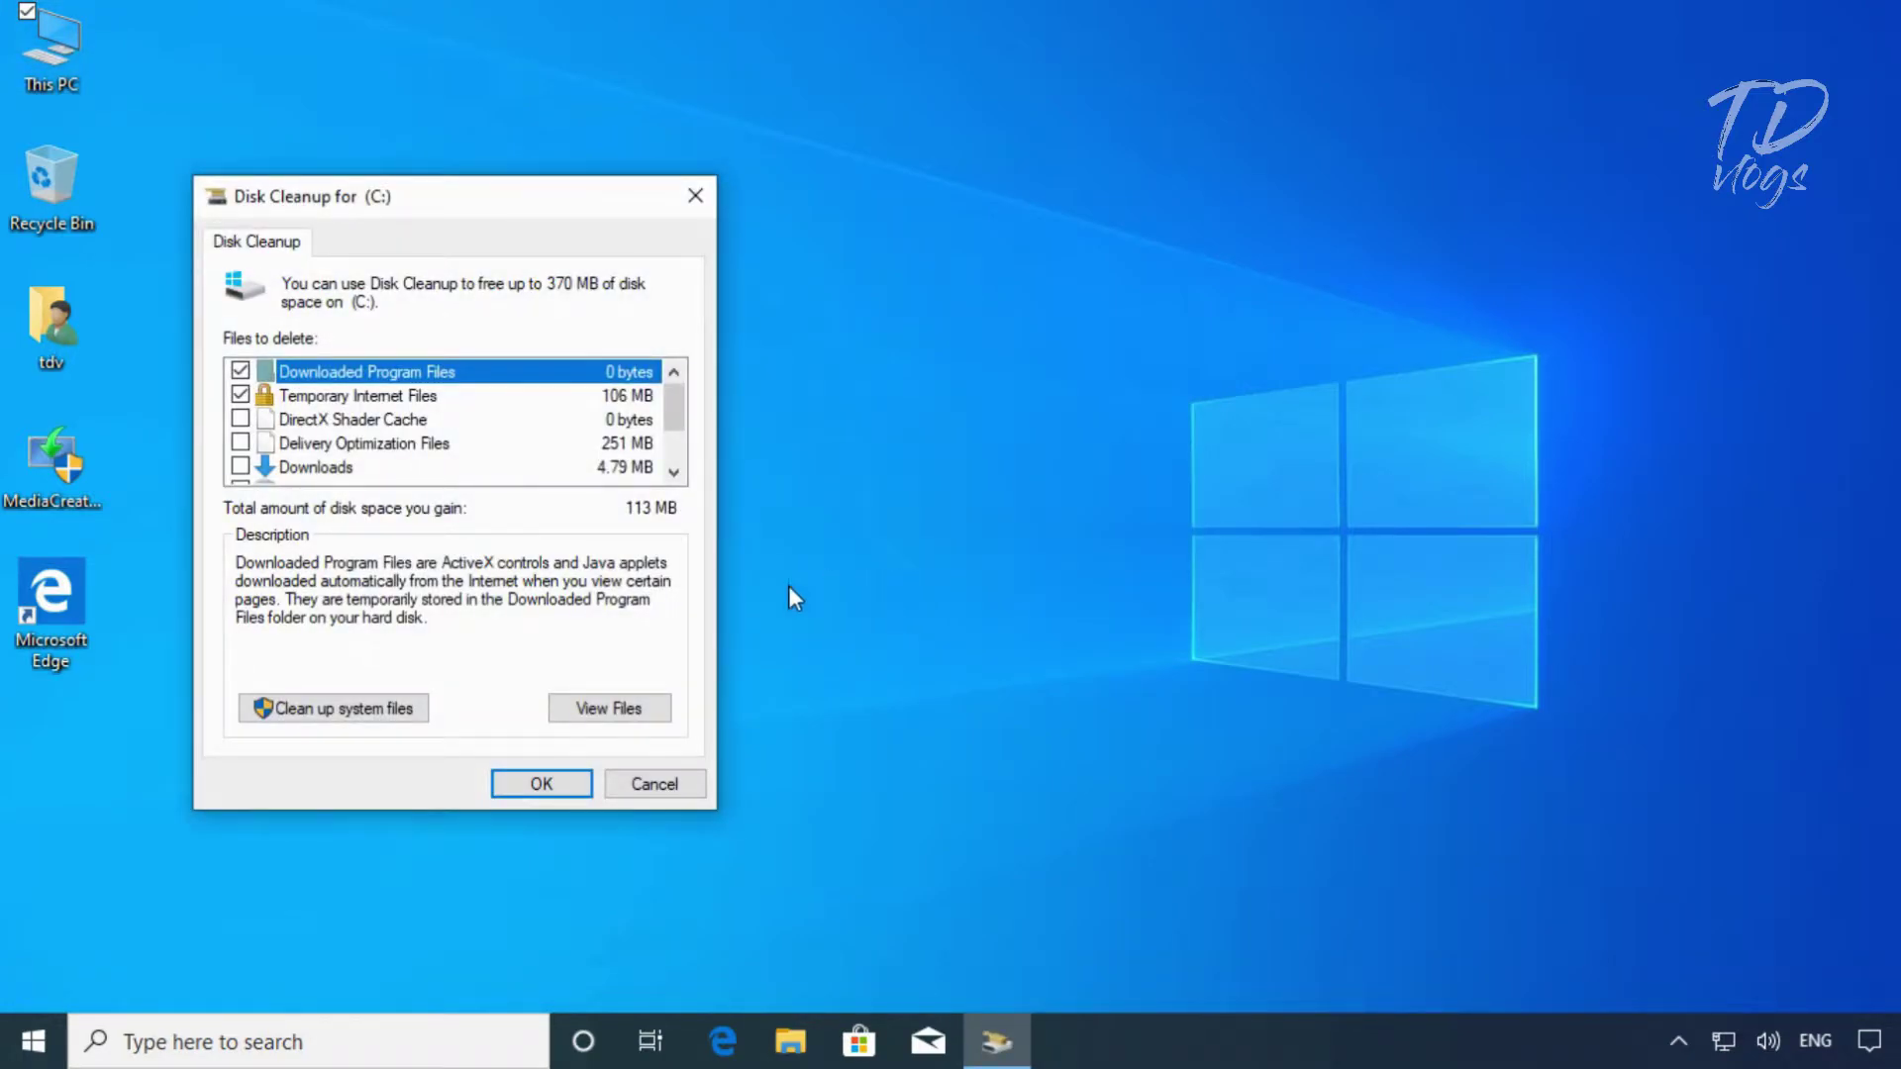
left_click(386, 709)
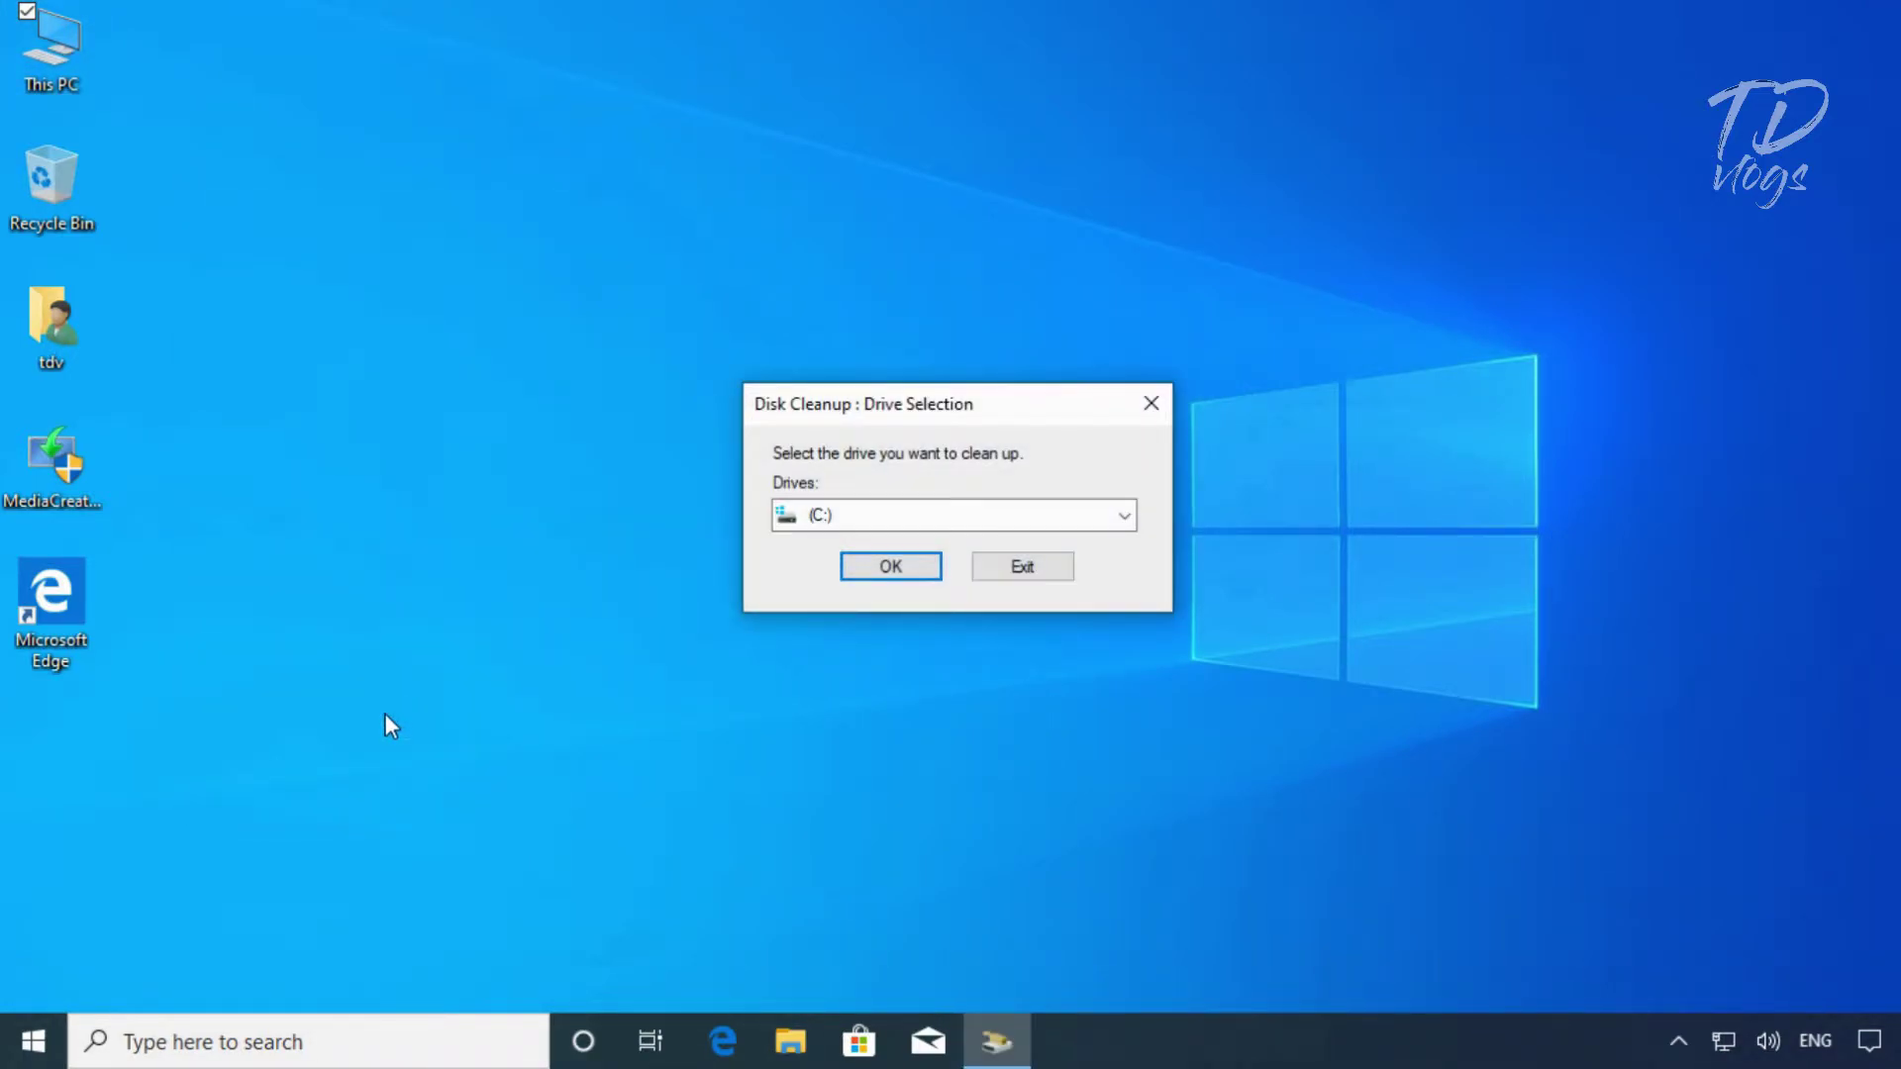
left_click(863, 574)
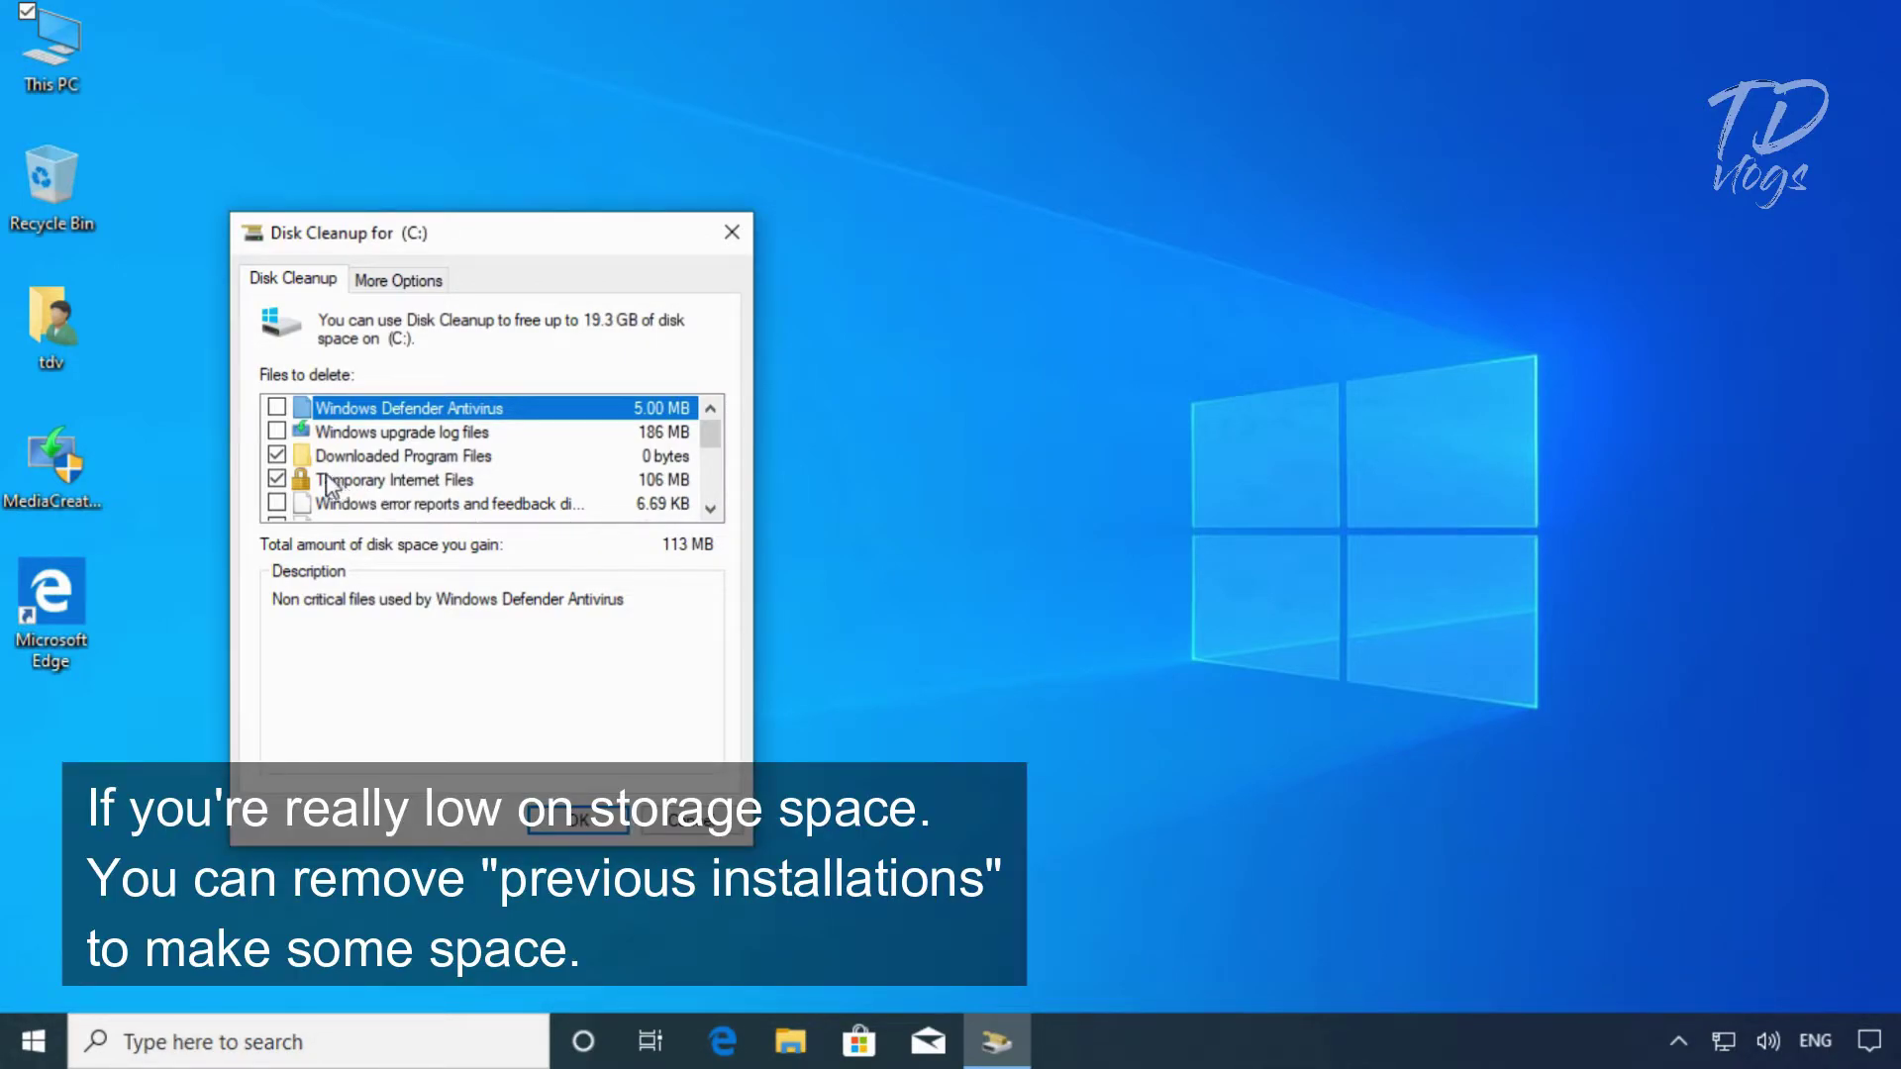
Exclude Downloaded Program Files, Temporary Internet Files and Device driver packages from the files to delete
left_click(276, 455)
left_click(277, 479)
left_click(715, 509)
left_click(717, 511)
left_click(717, 511)
left_click(716, 511)
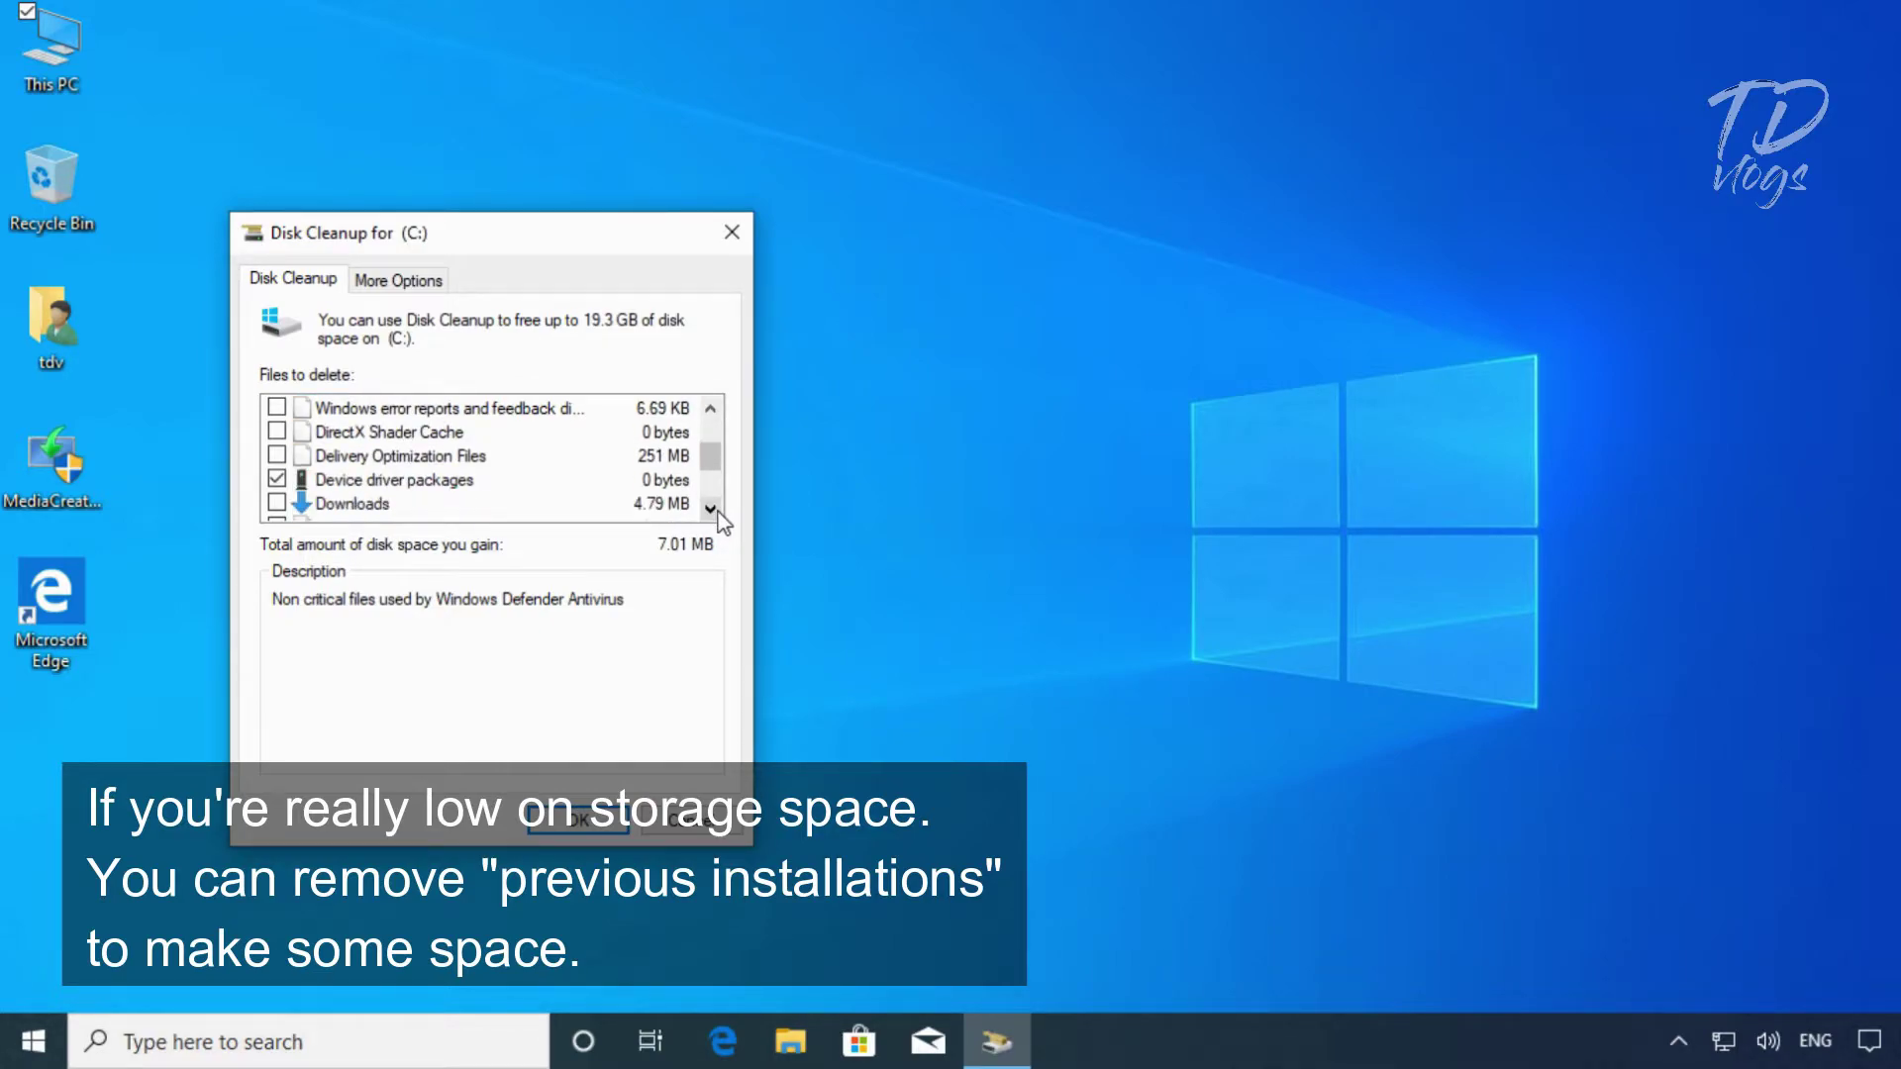
left_click(717, 511)
left_click(276, 454)
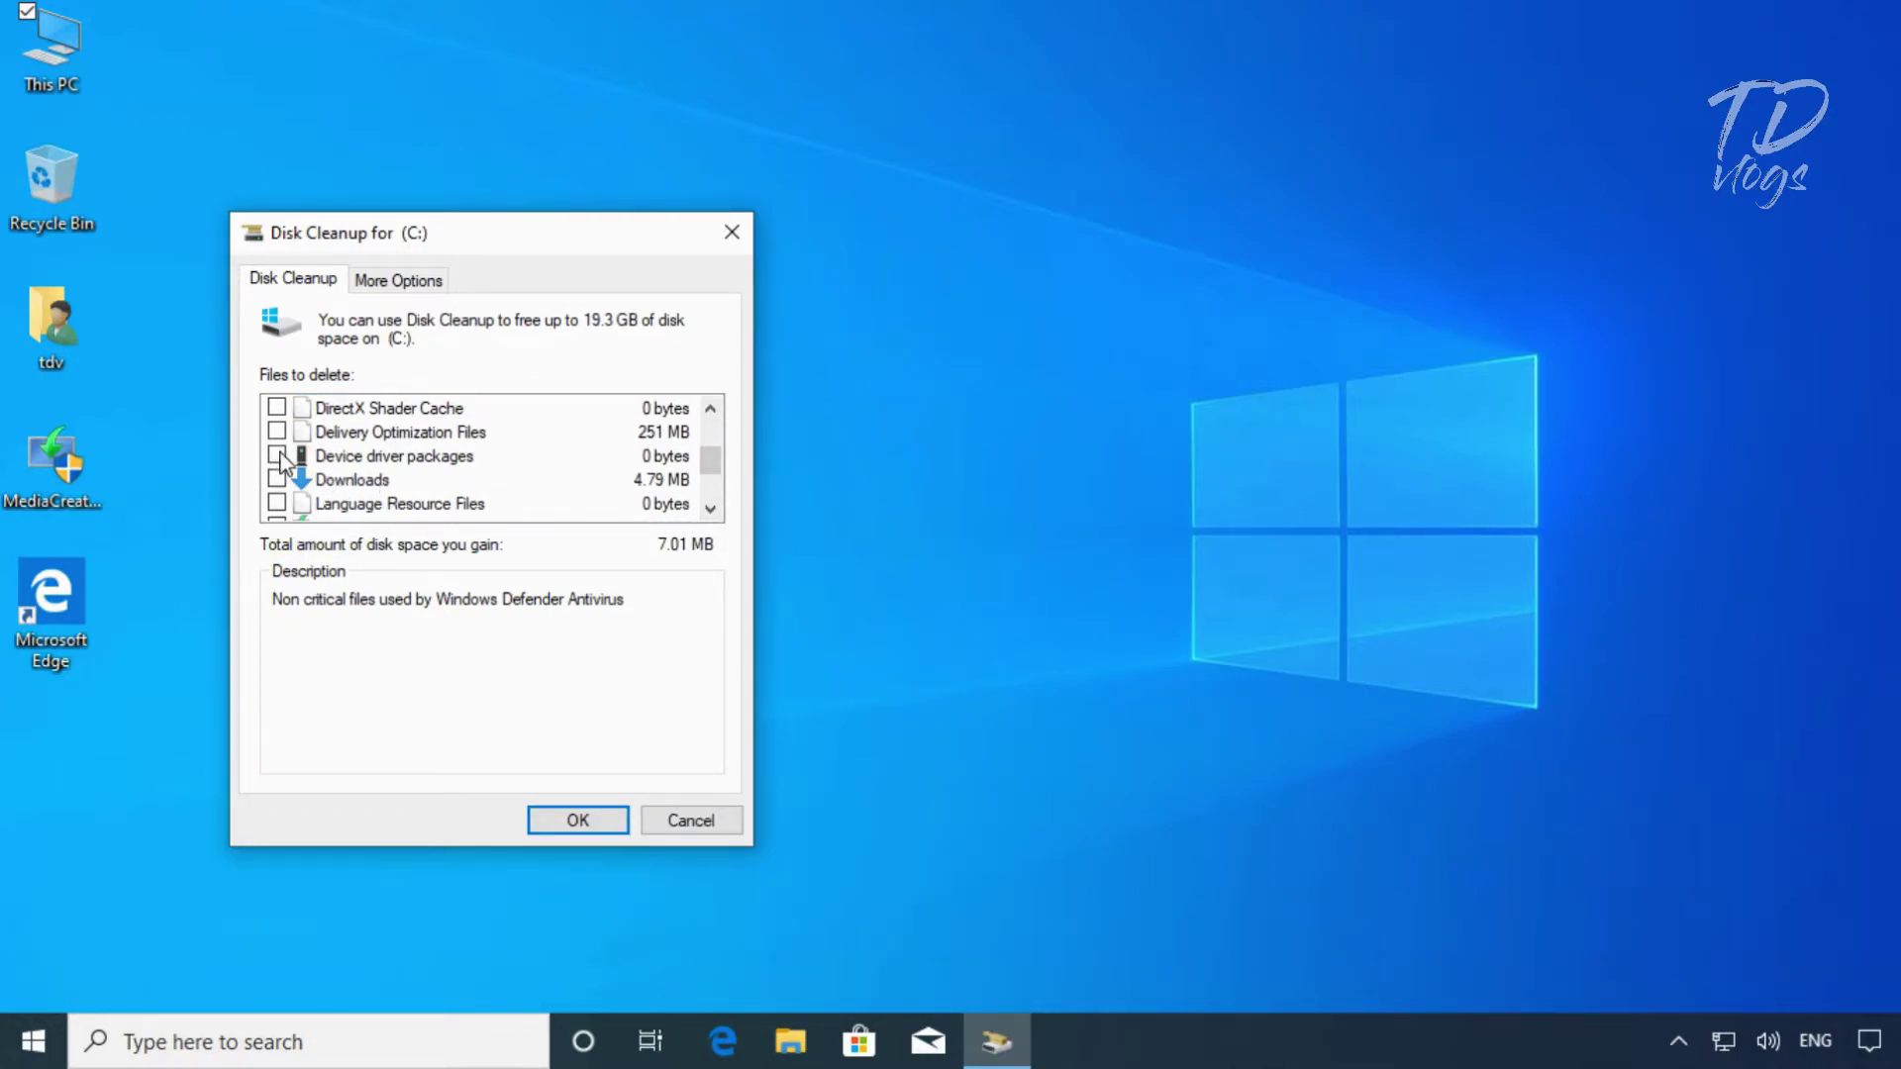
Mark Previous Windows installation(s) for cleanup and confirm permanently deleting the files
left_click(710, 509)
left_click(710, 509)
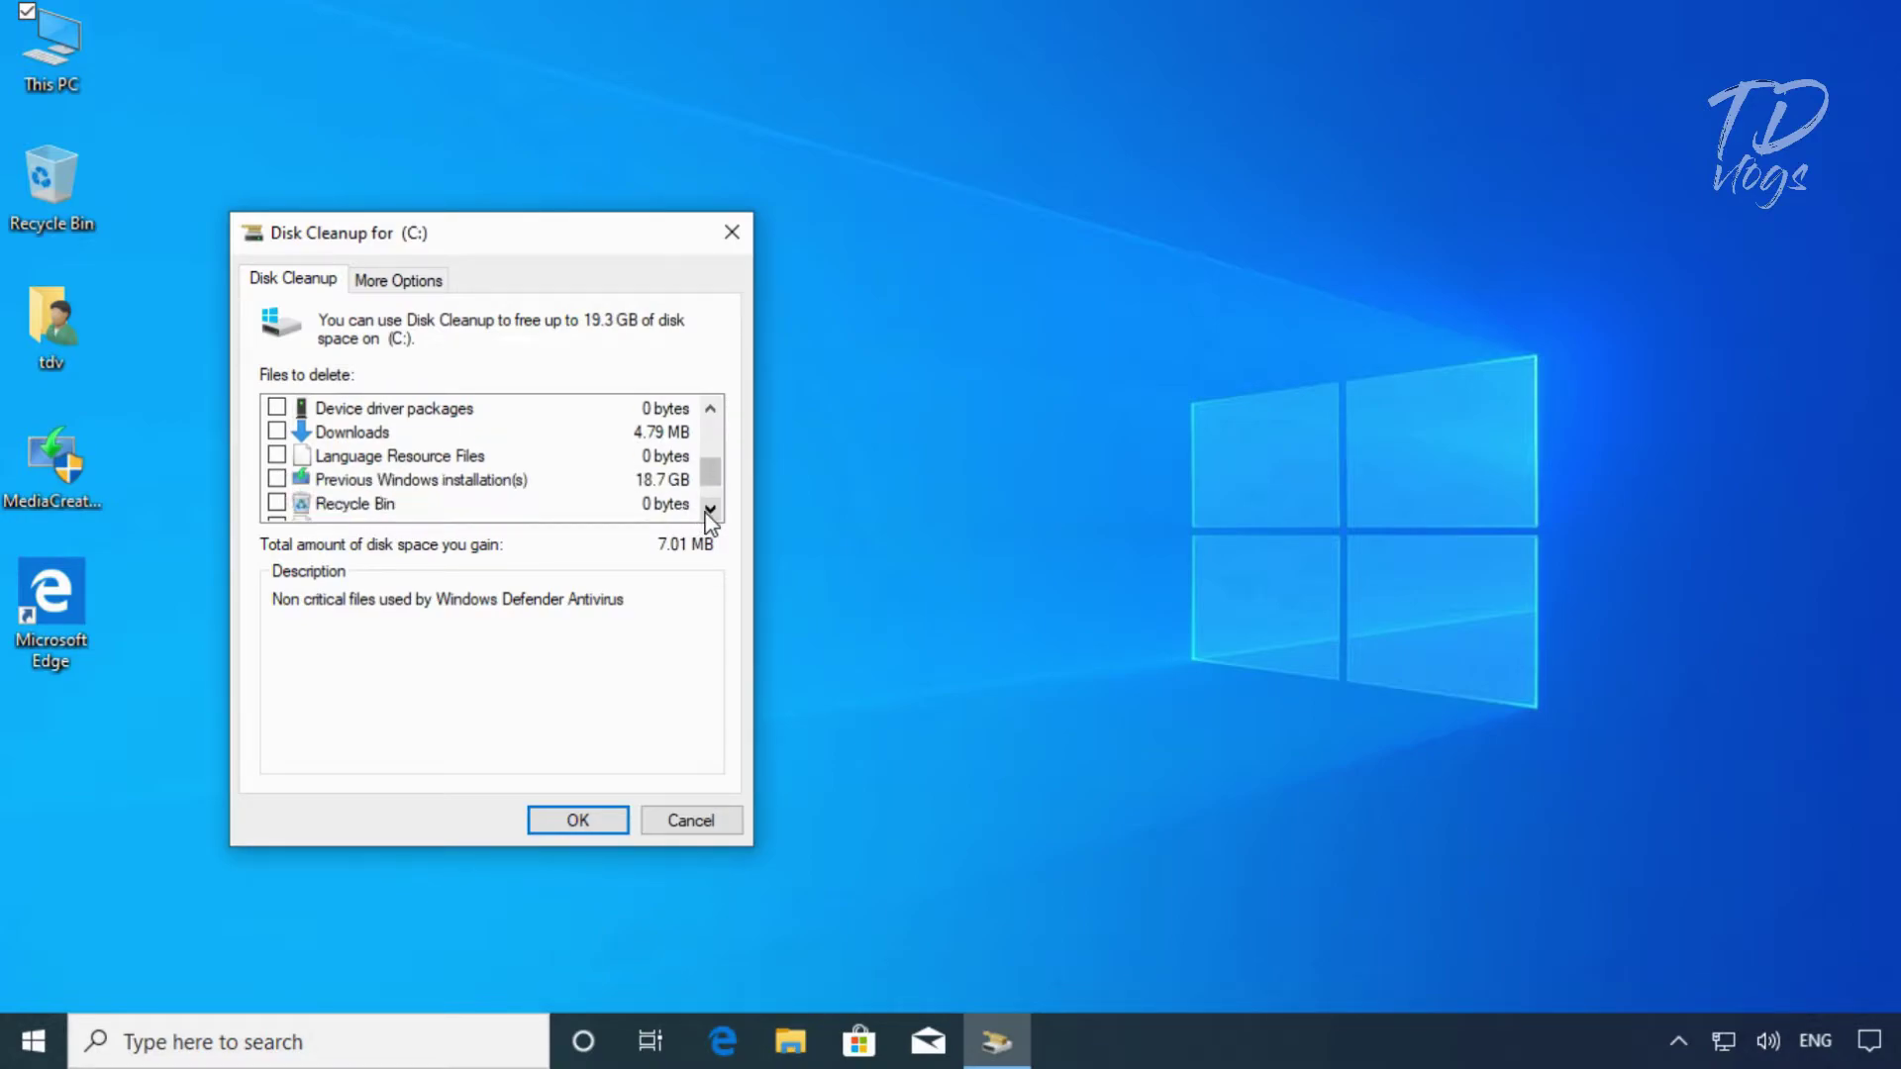
left_click(518, 485)
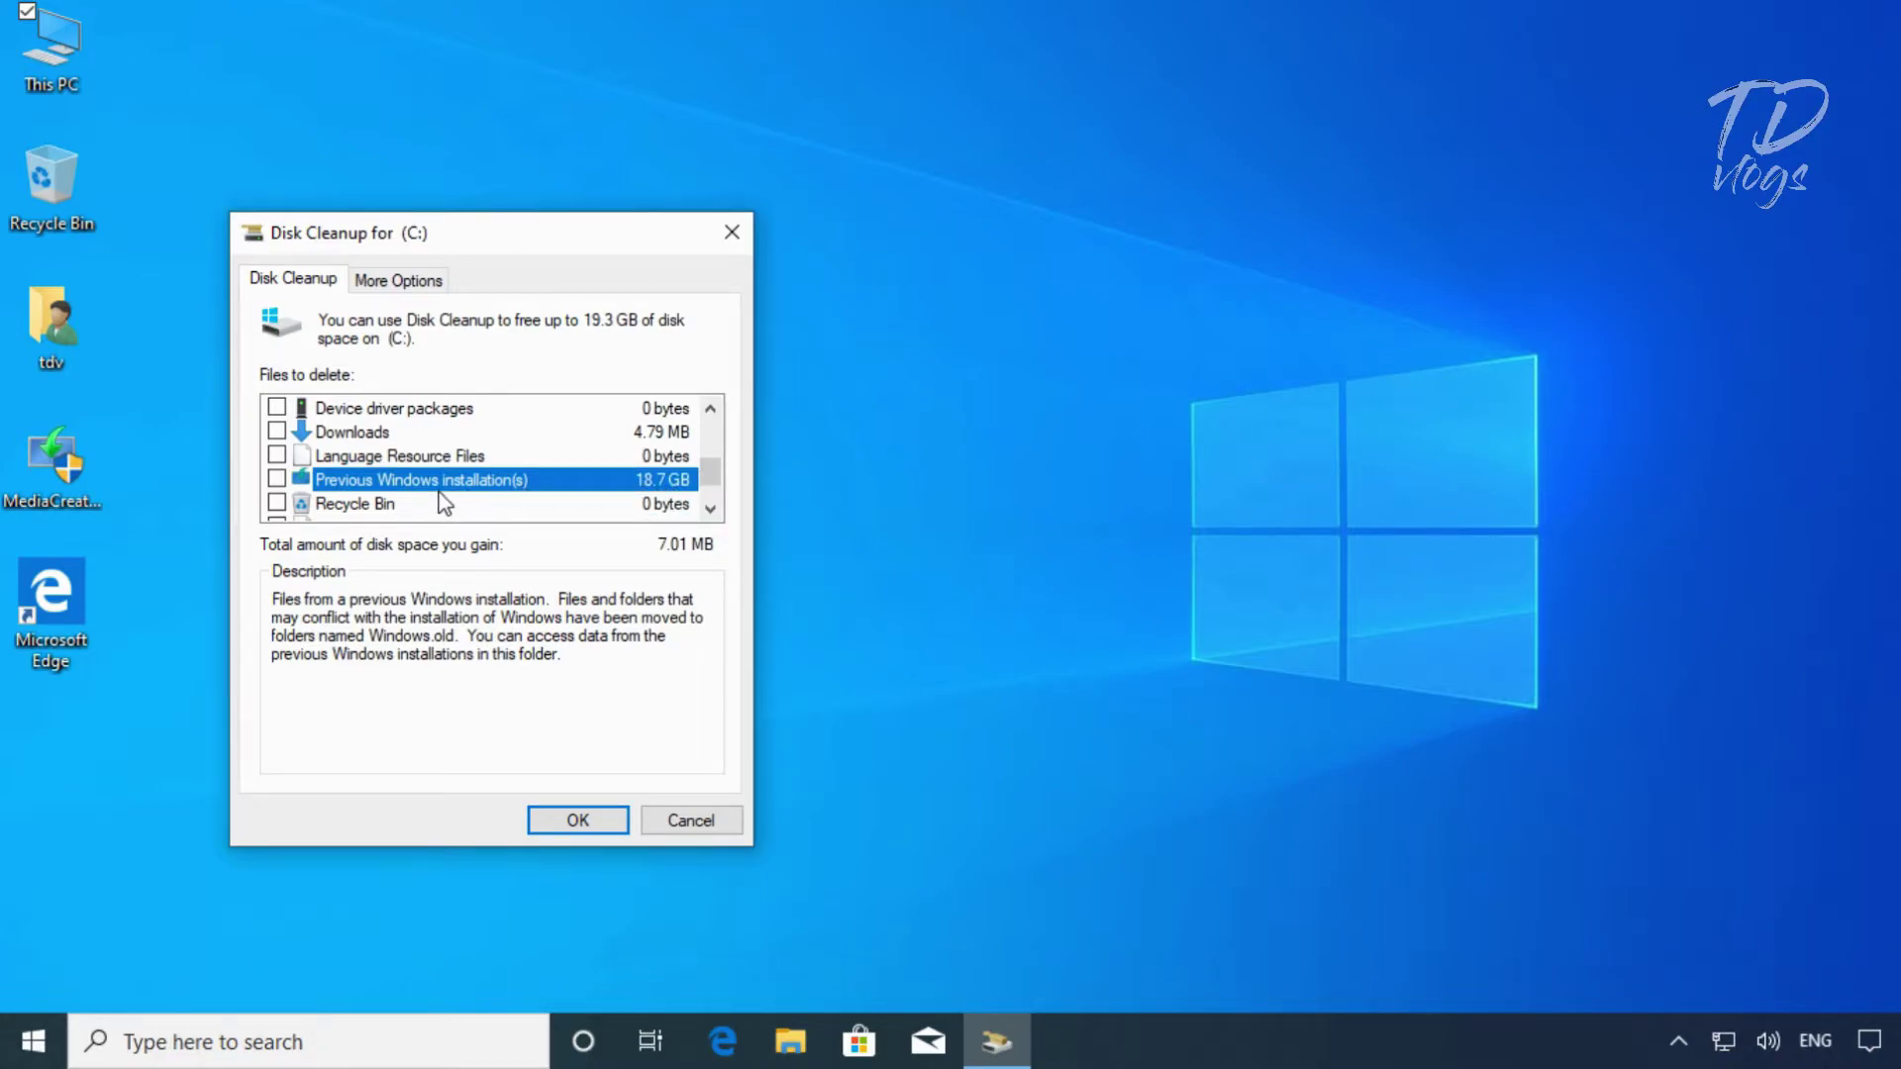
left_click(279, 483)
left_click(582, 821)
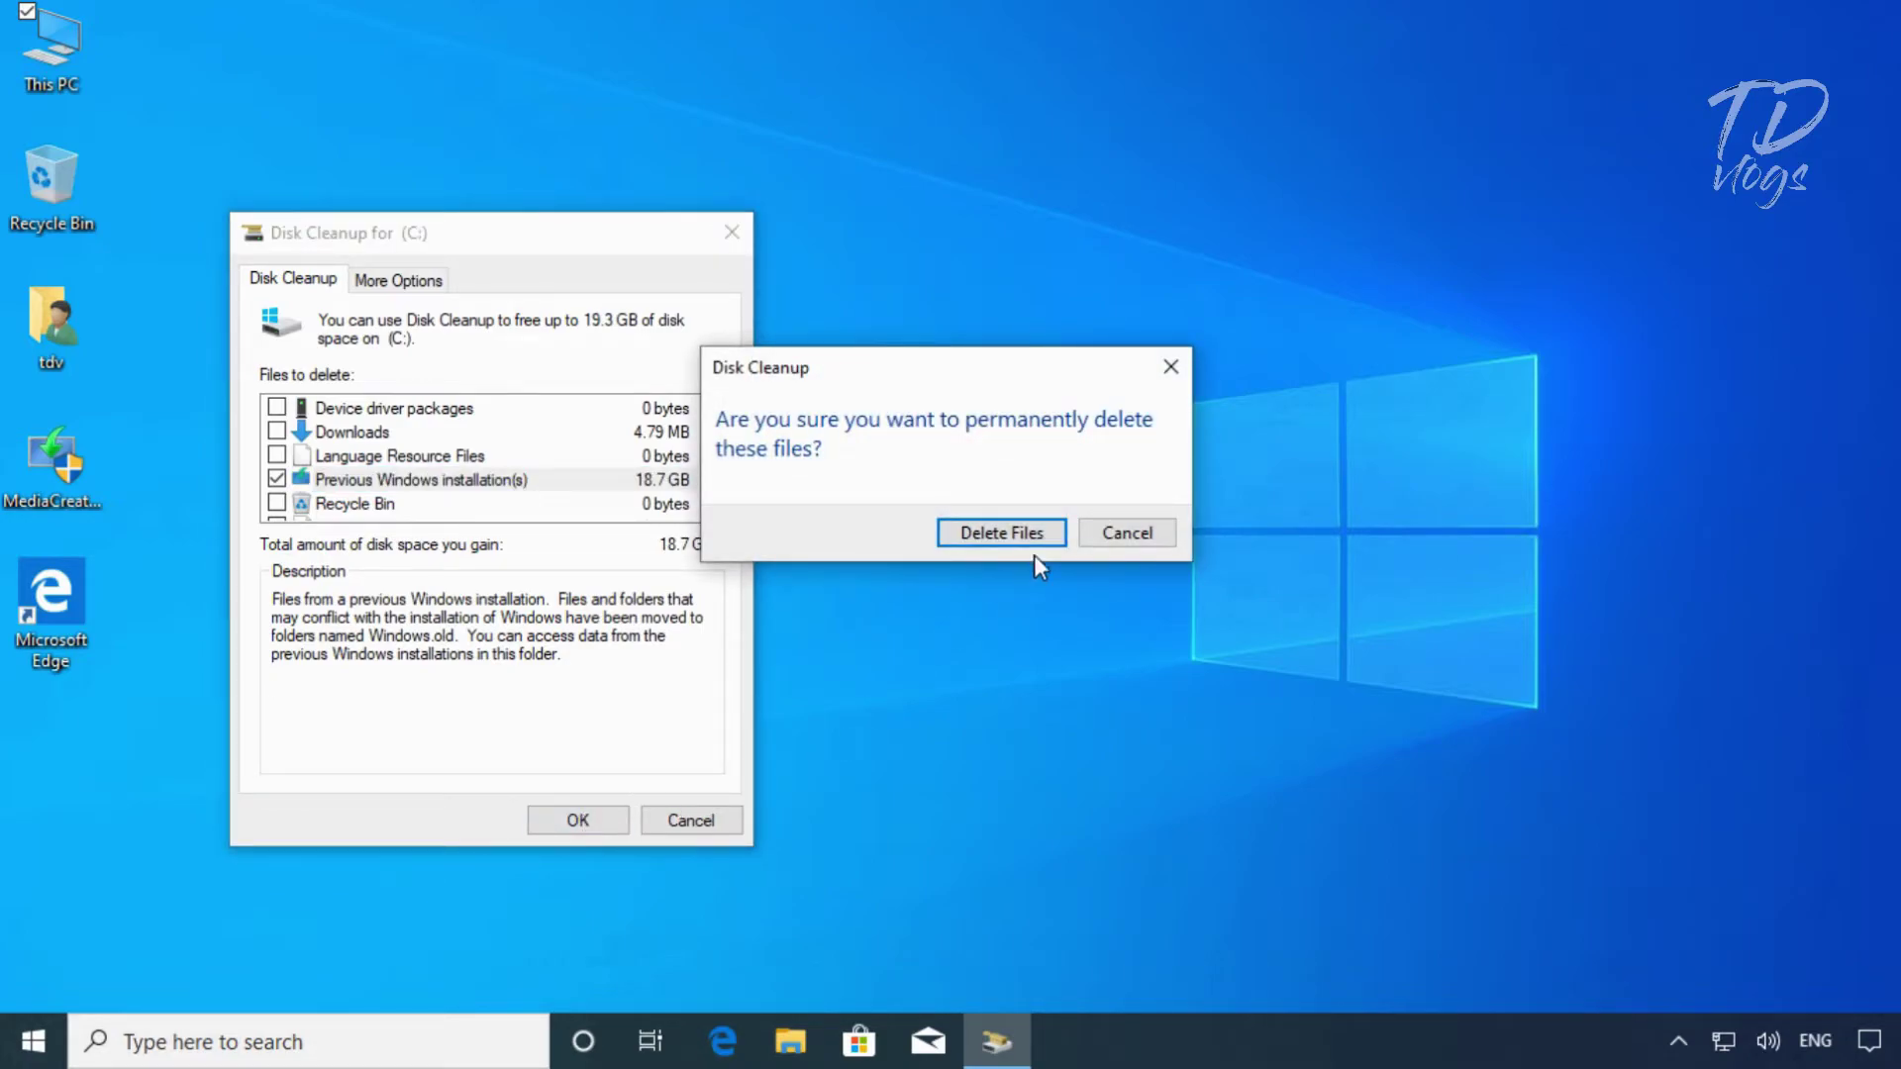
left_click(1035, 535)
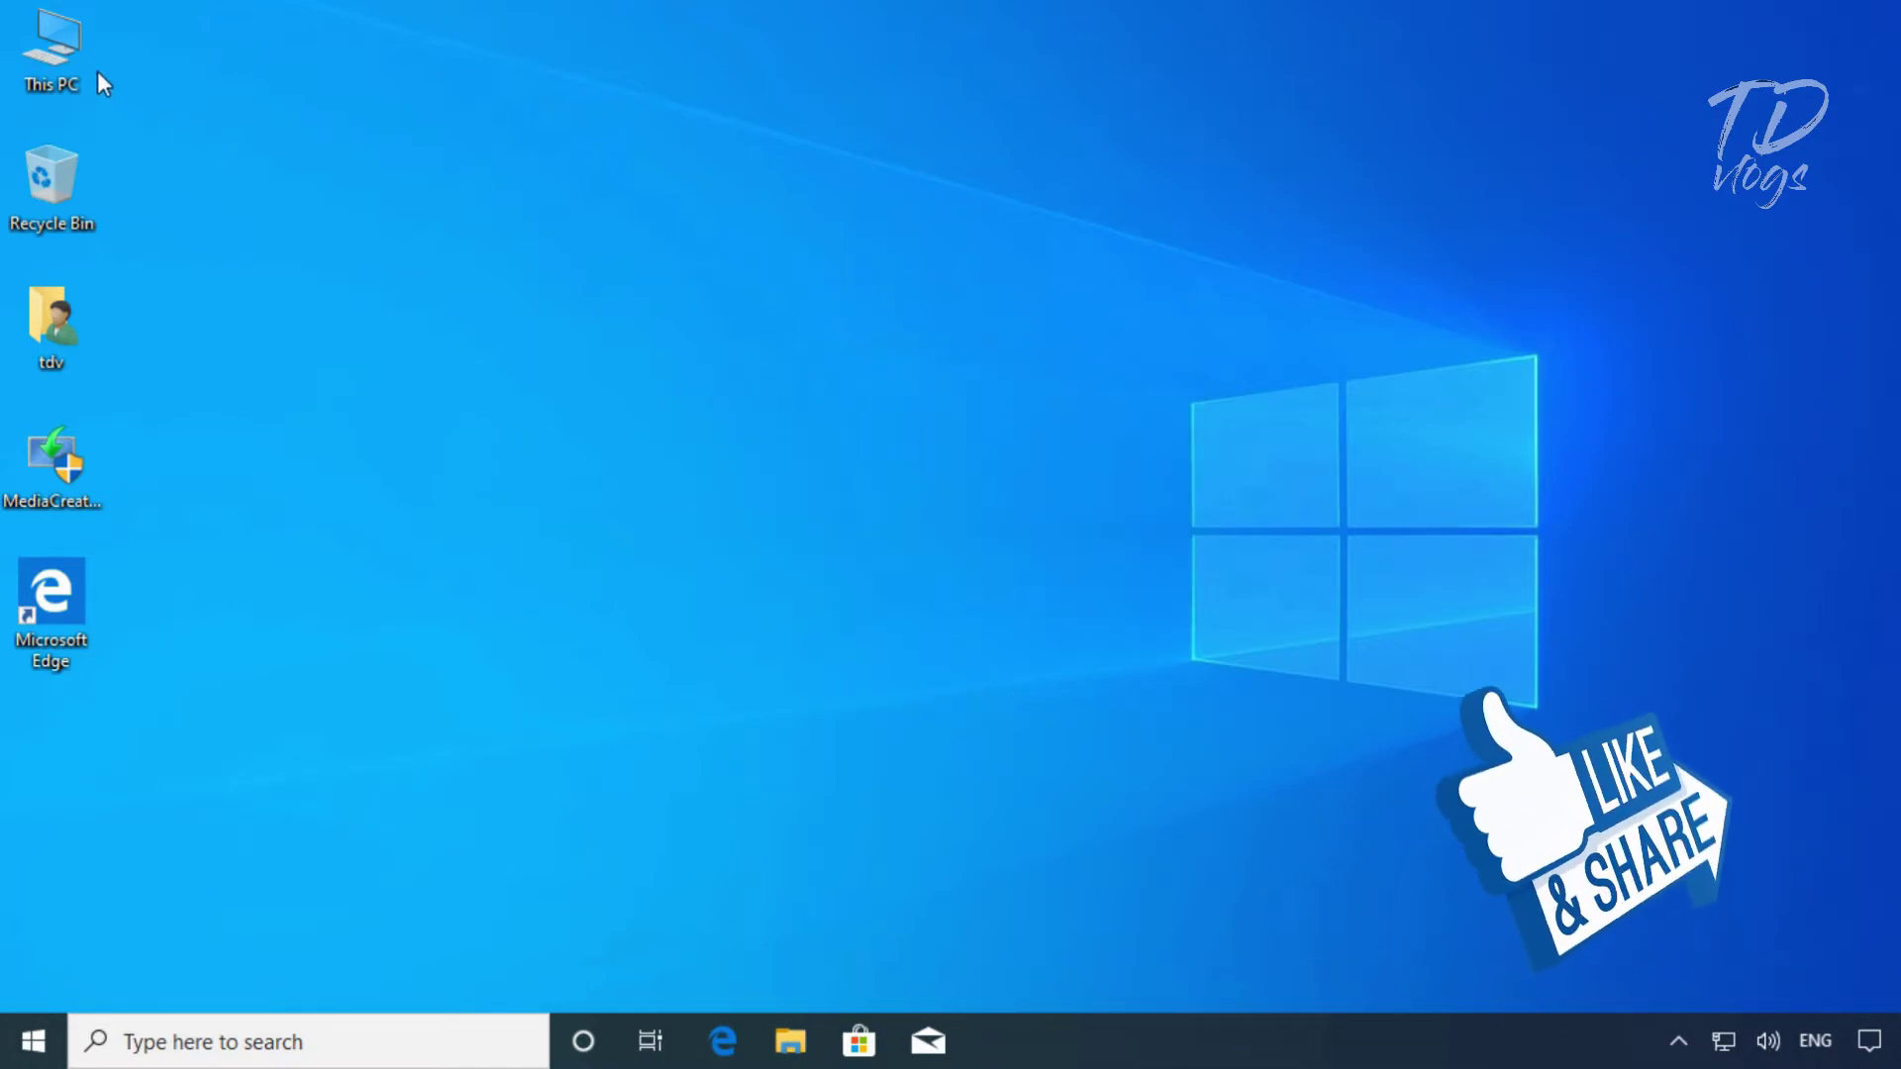
Check the folders on Local Disk (C:) for Windows.old, close File Explorer, and refresh the desktop
left_click(62, 56)
double_click(62, 56)
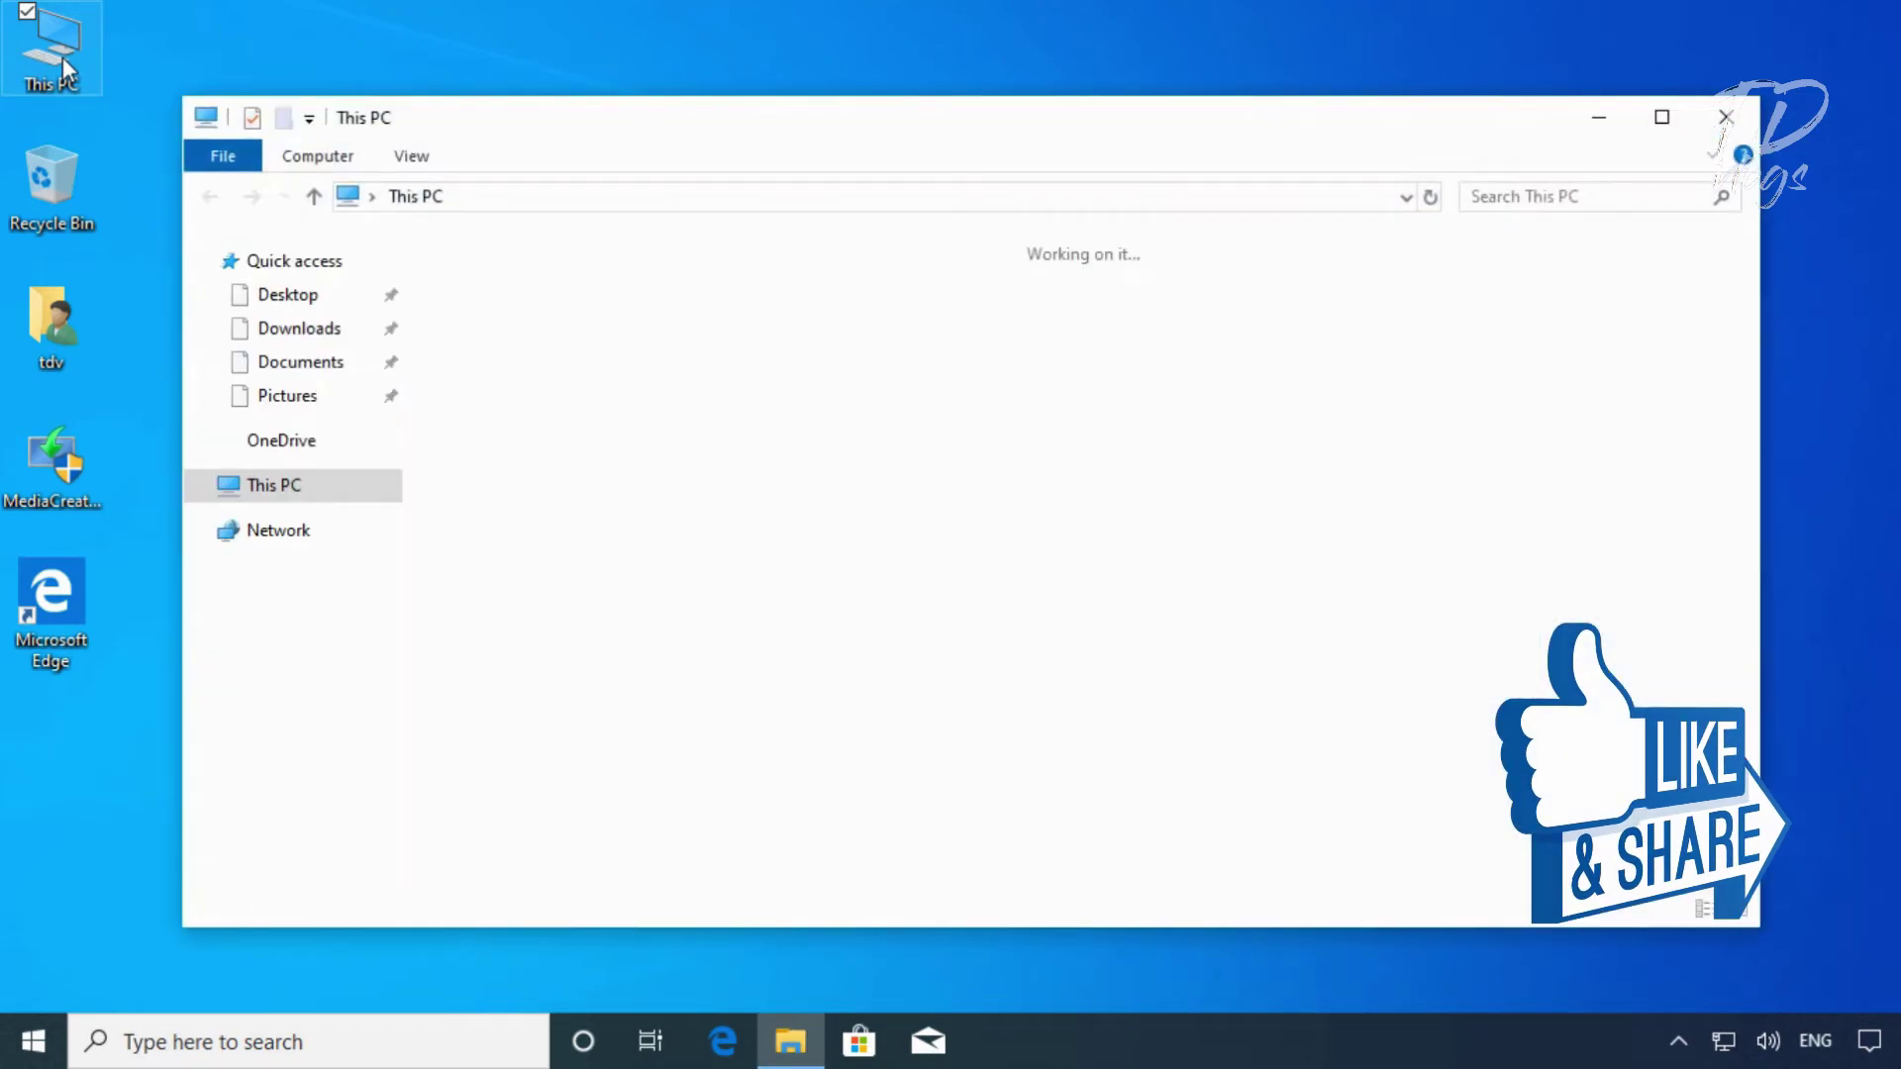
double_click(634, 581)
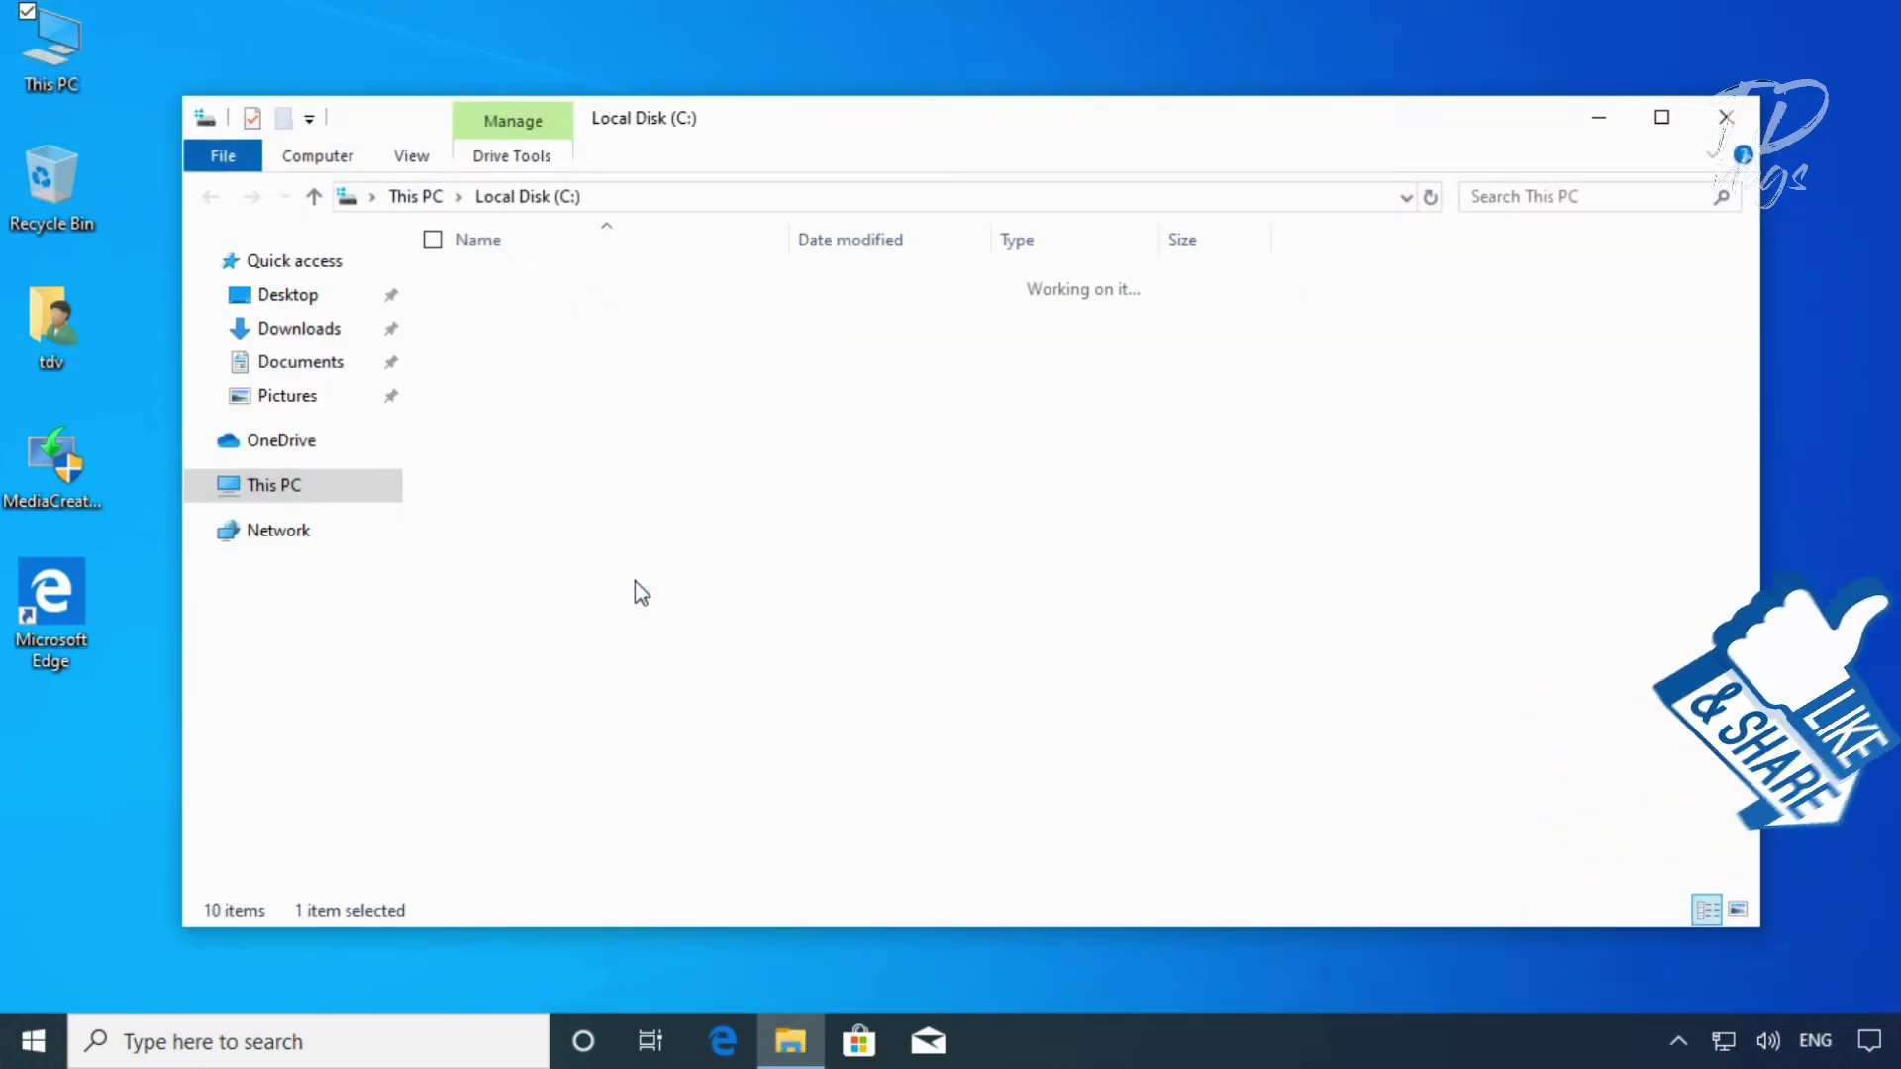
left_click(552, 432)
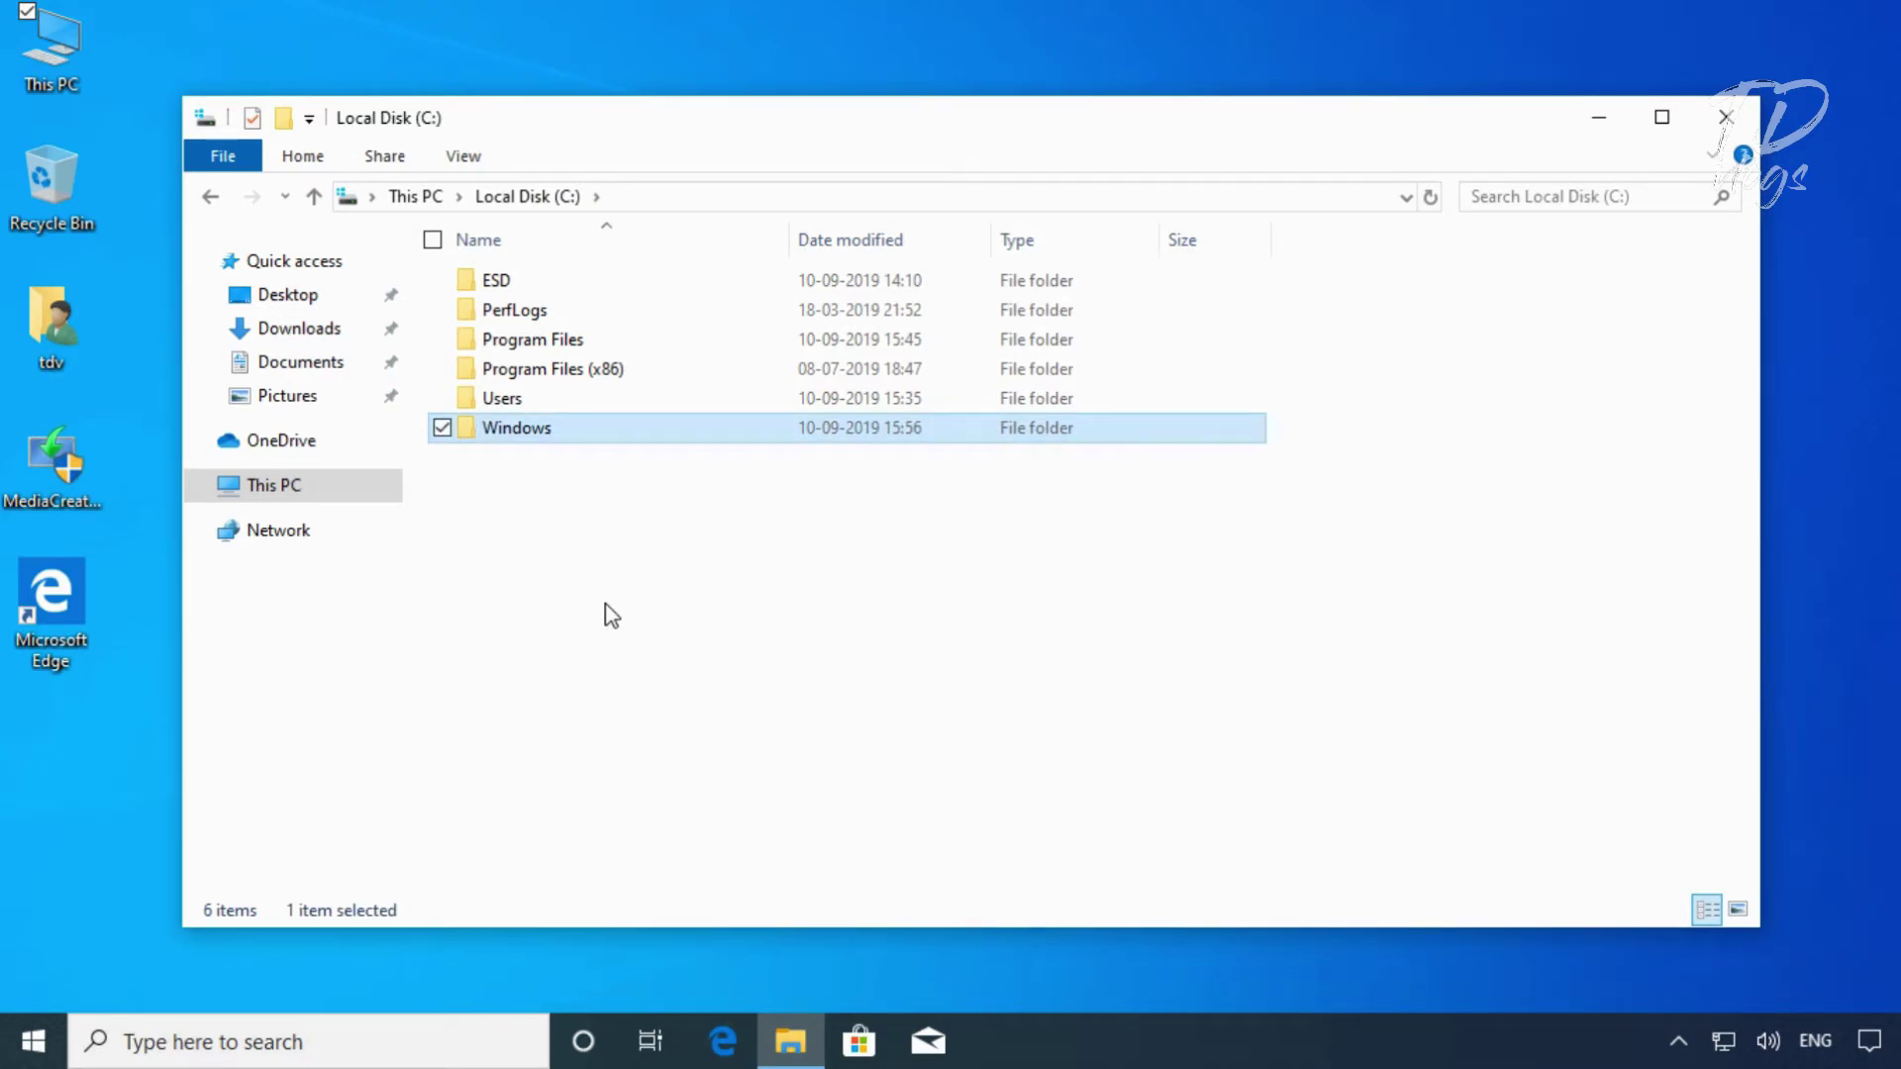
left_click(810, 597)
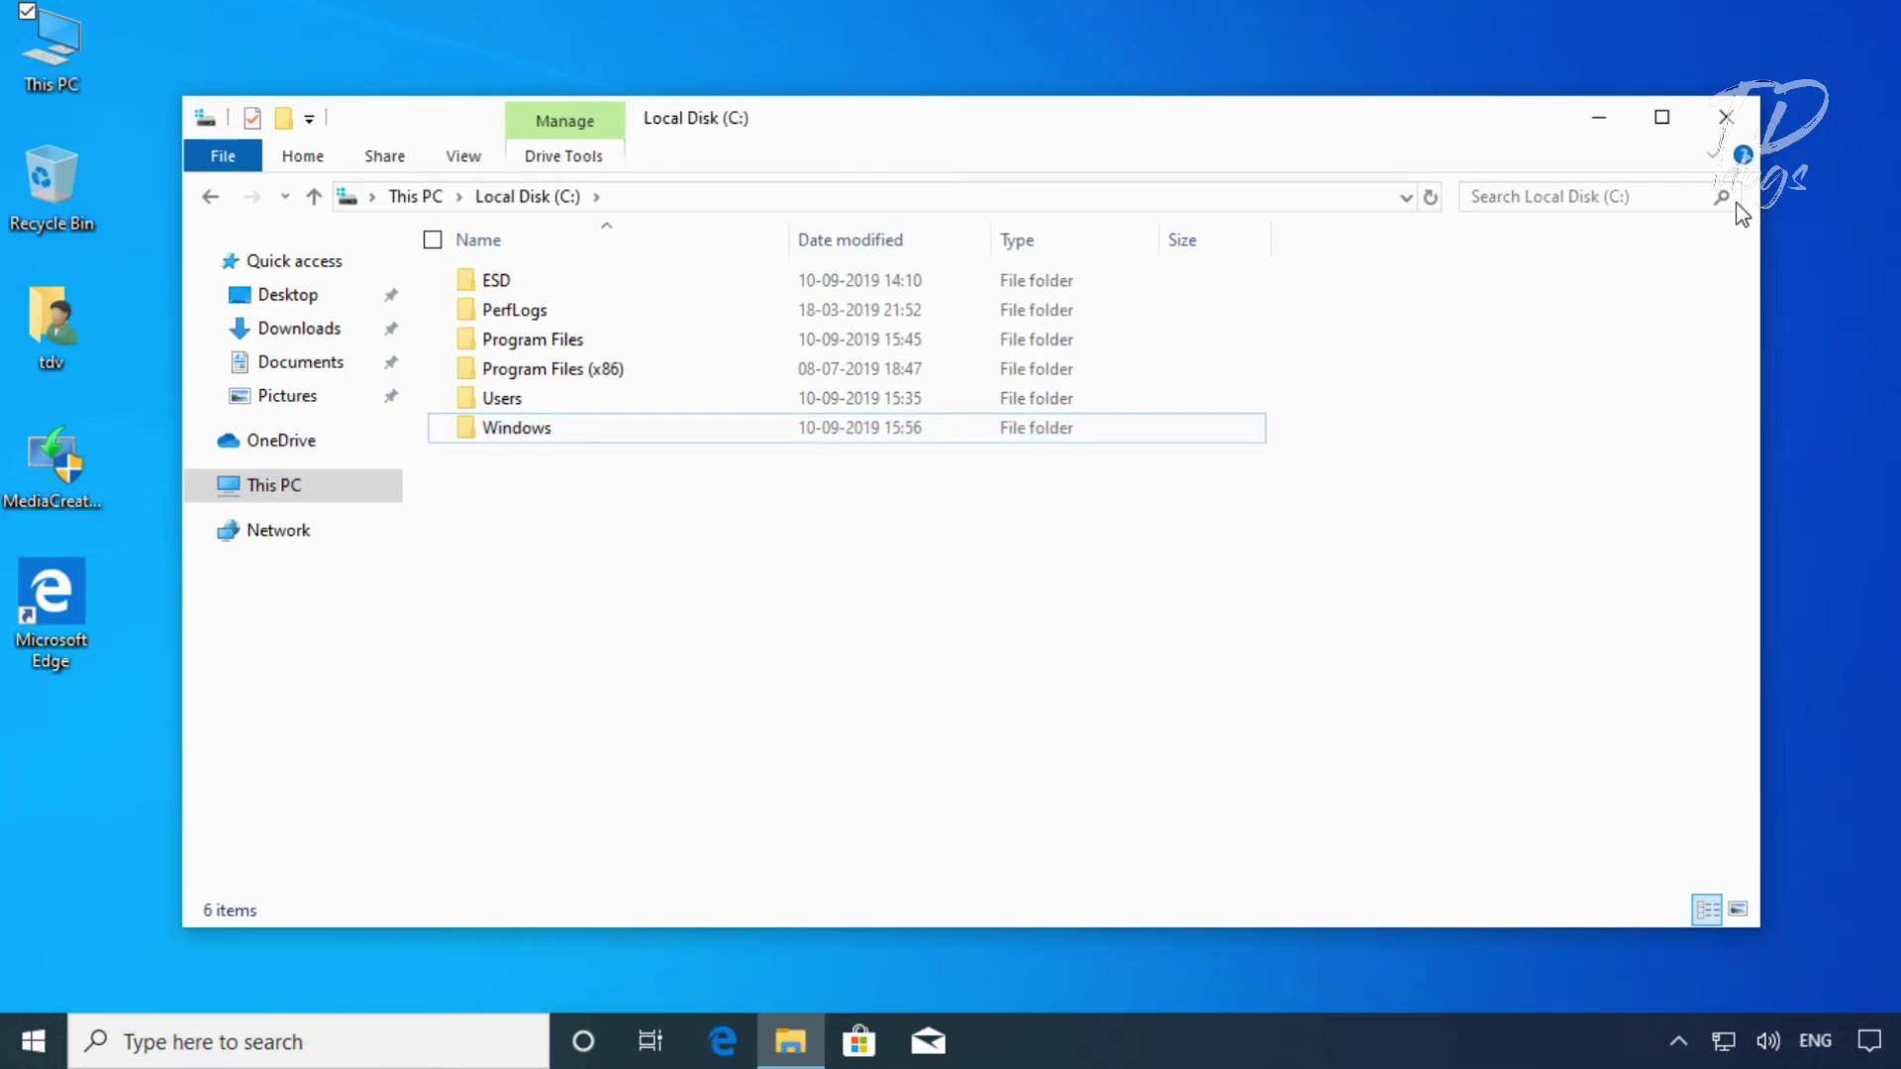
left_click(1721, 120)
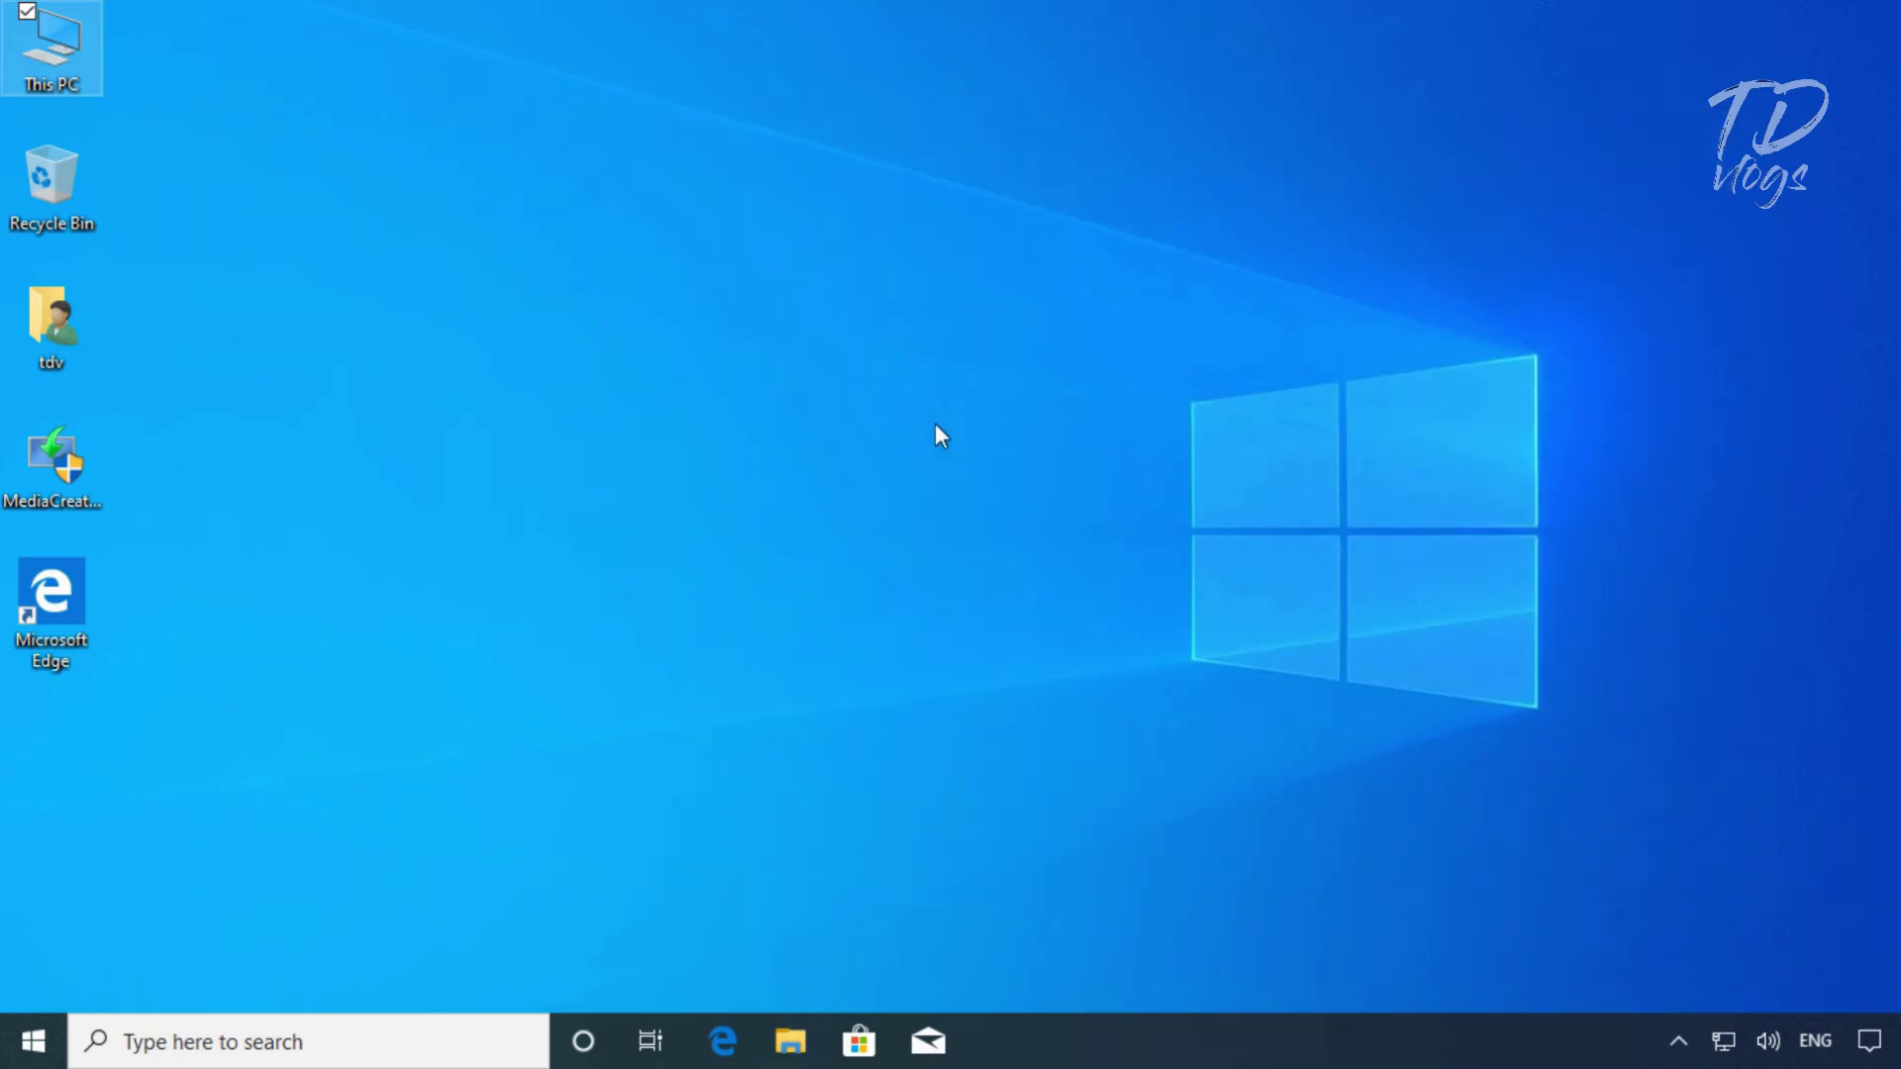
right_click(935, 425)
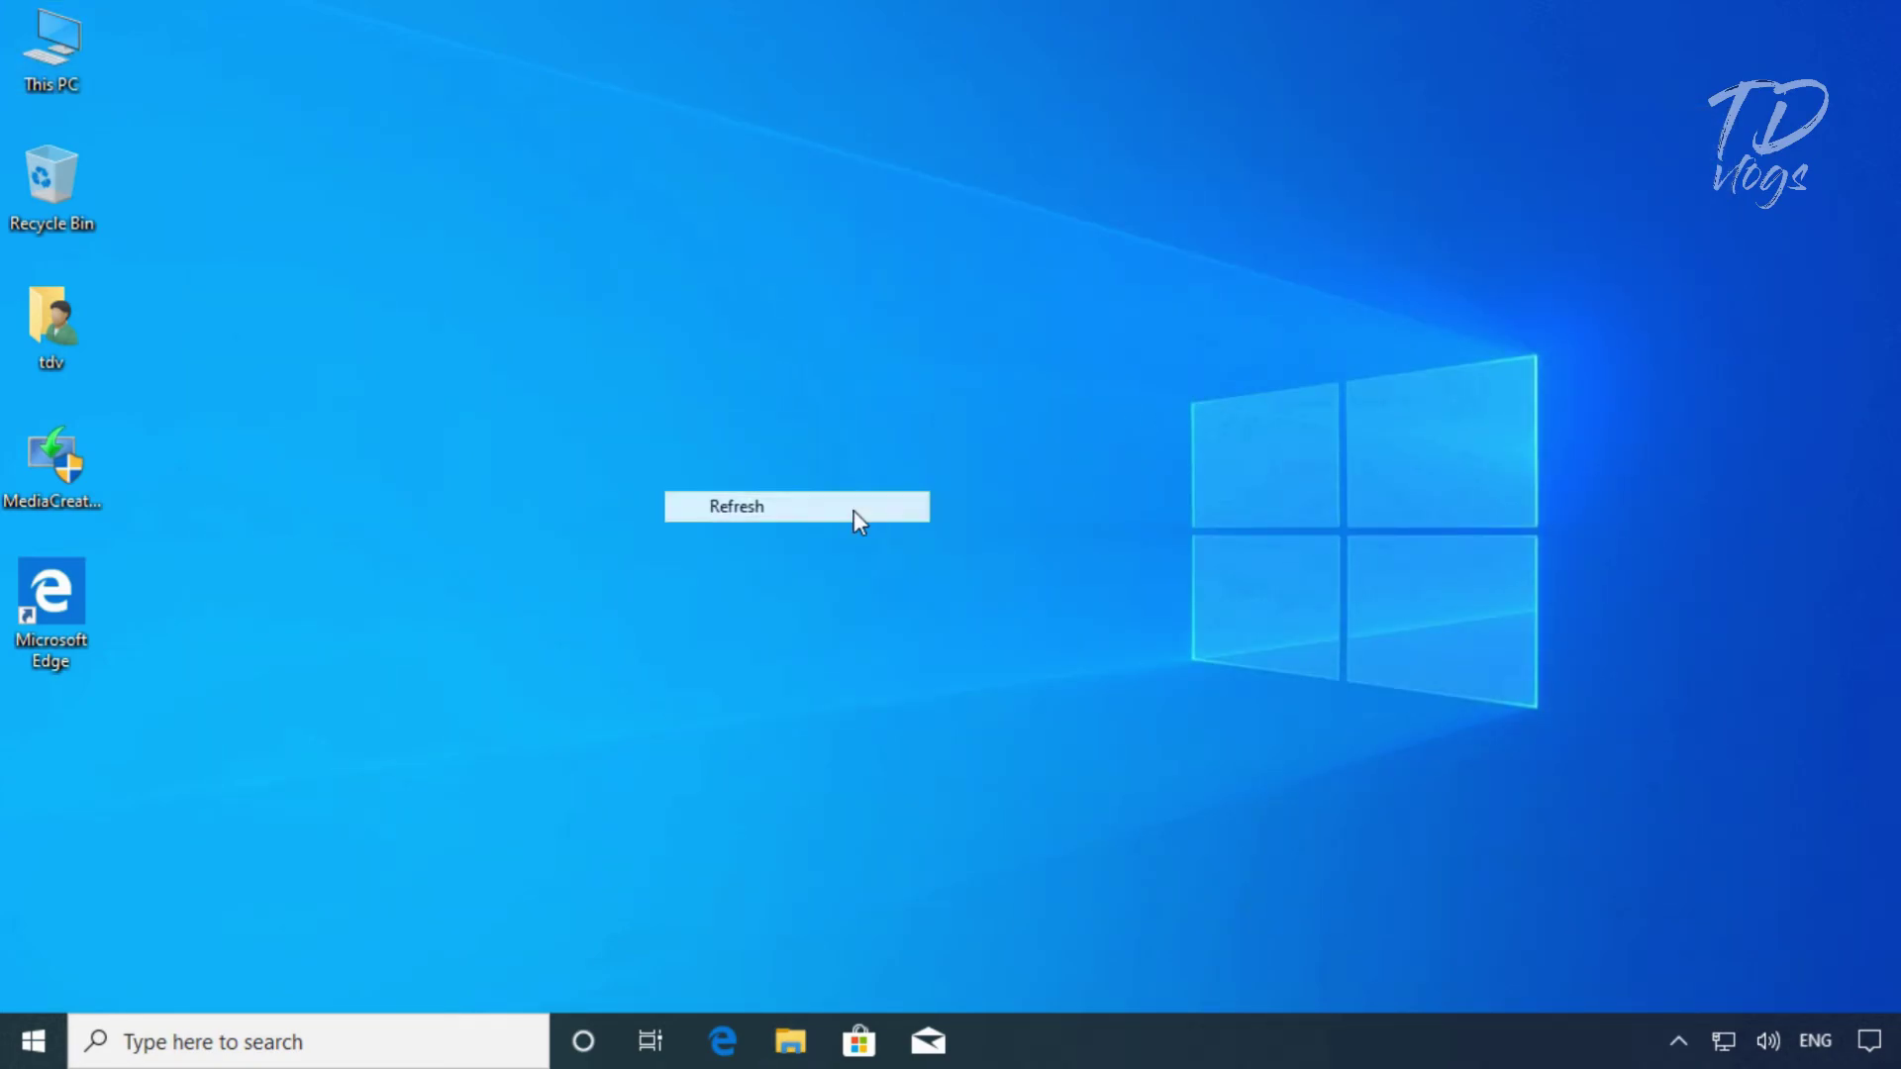